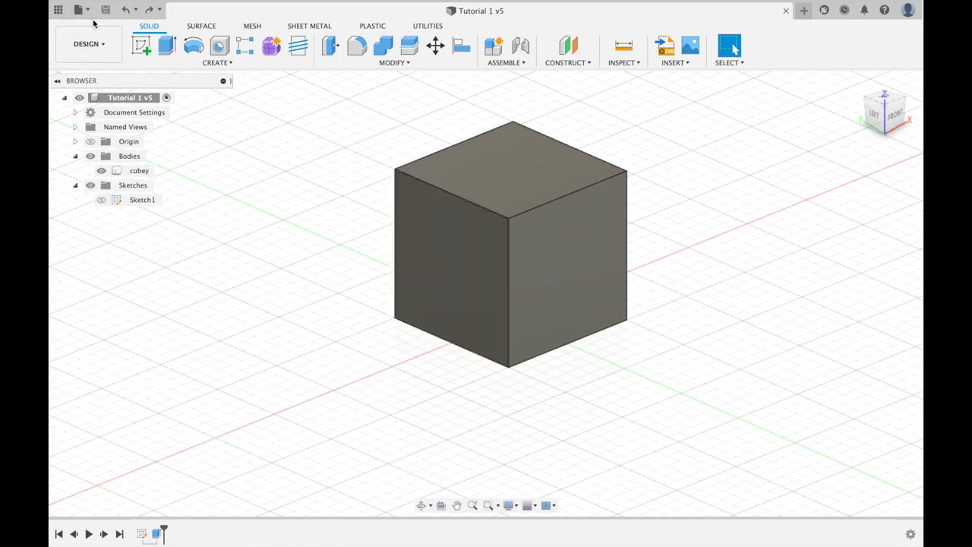
Examine the files in the BCRC Tutorial project and the commands available for creating, saving and exporting files
{"action": "mouse_move", "coordinate": [532, 2]}
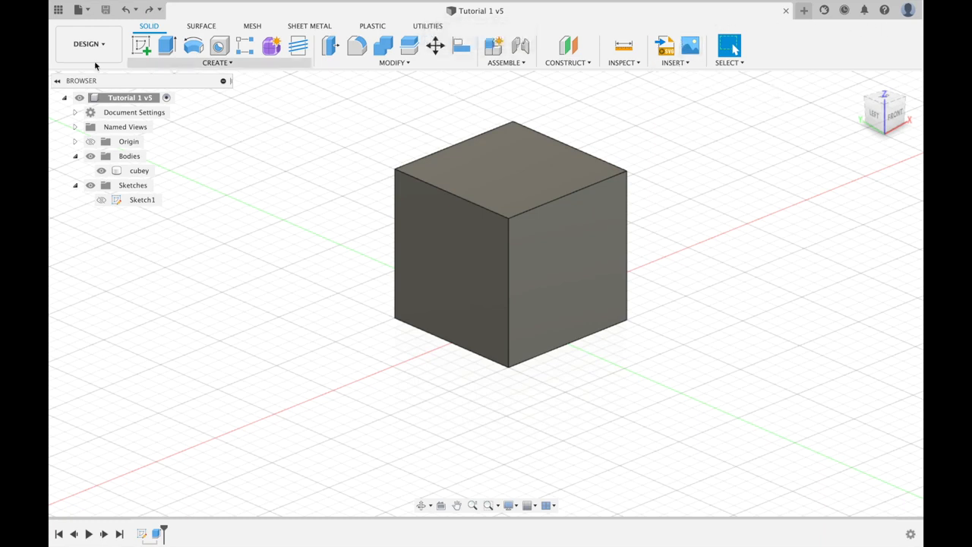
{"action": "left_click", "coordinate": [59, 10]}
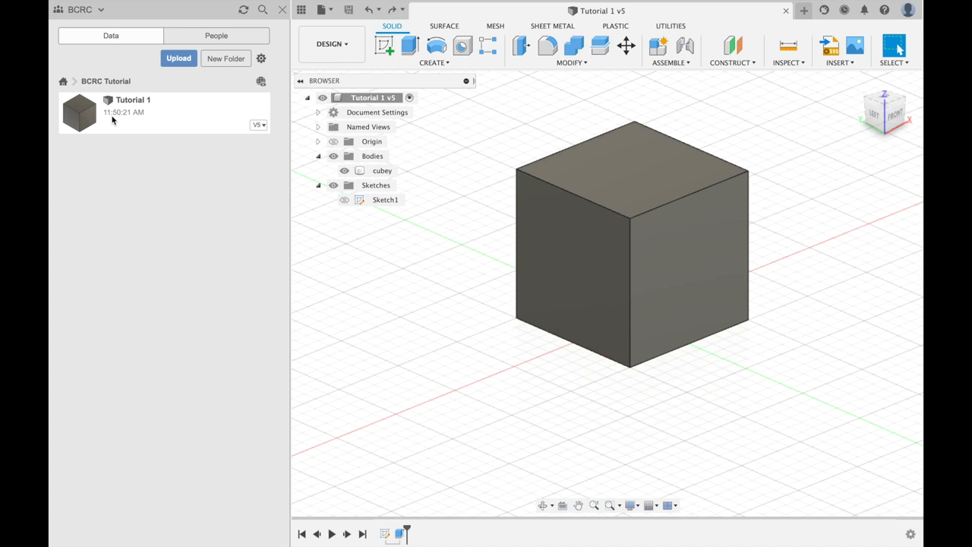
{"action": "left_click", "coordinate": [79, 10]}
{"action": "left_click", "coordinate": [79, 11]}
{"action": "left_click", "coordinate": [282, 10]}
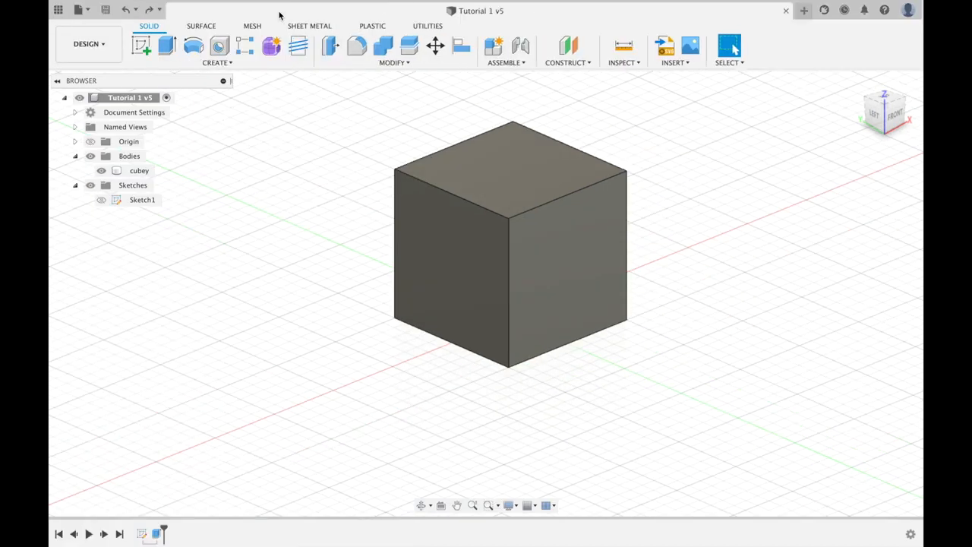
{"action": "left_click", "coordinate": [79, 10]}
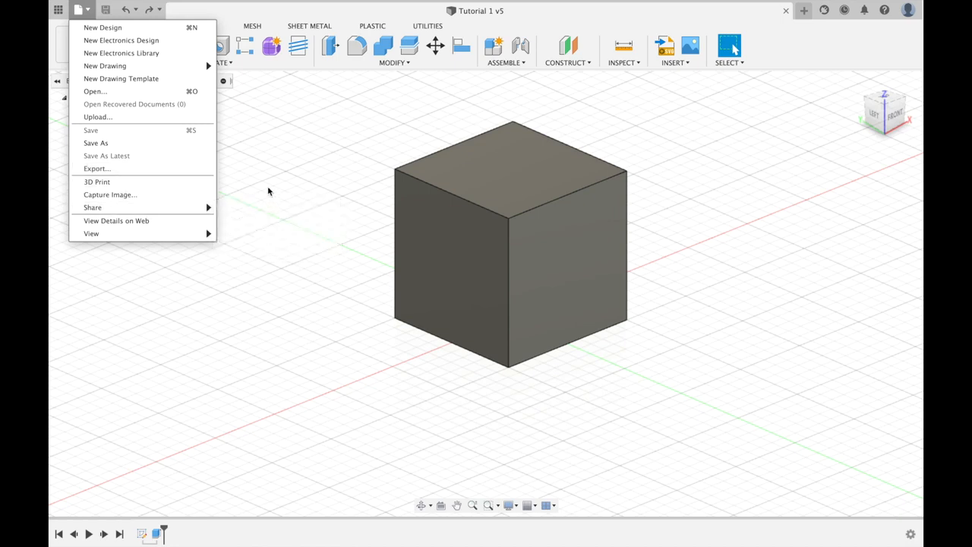
{"action": "left_click", "coordinate": [239, 222]}
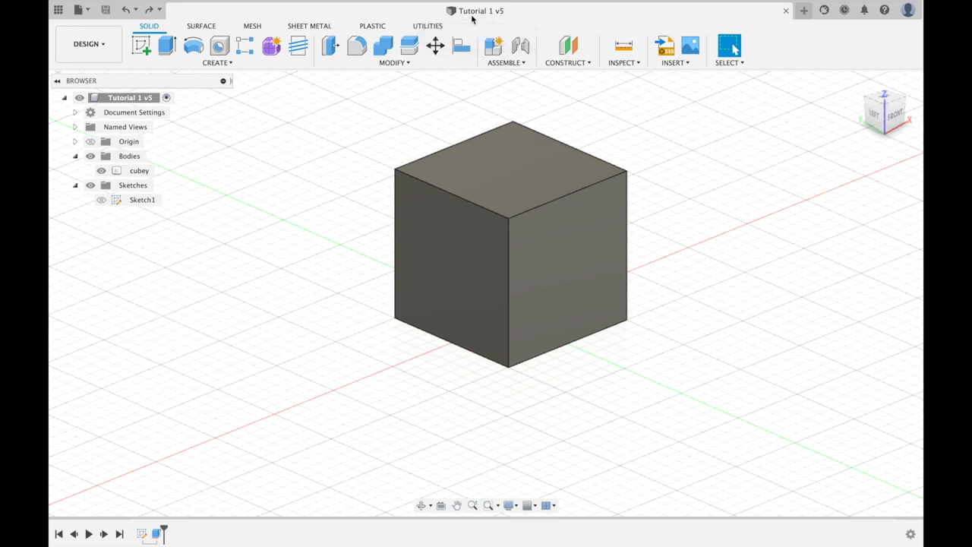
Examine the account options, the help resources and the notifications
{"action": "mouse_move", "coordinate": [472, 18]}
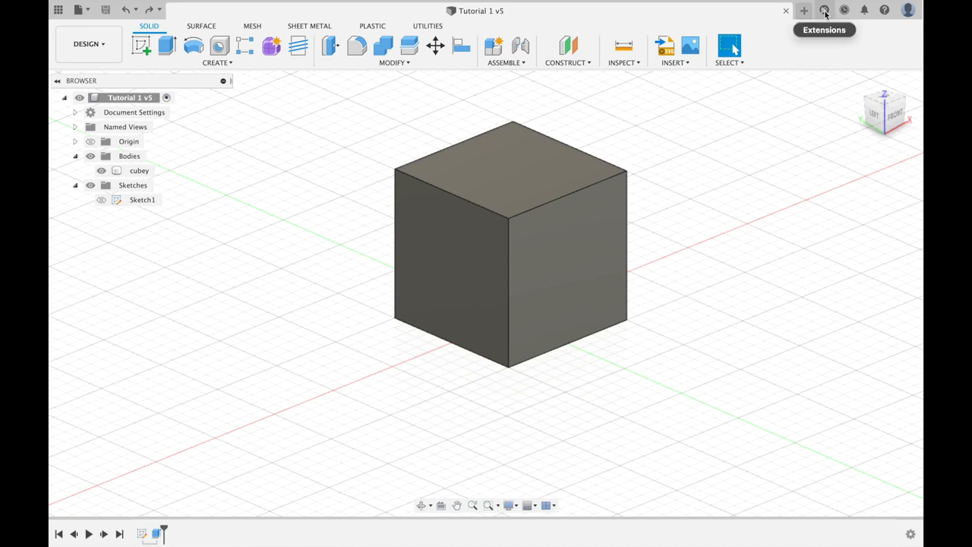
{"action": "left_click", "coordinate": [909, 11]}
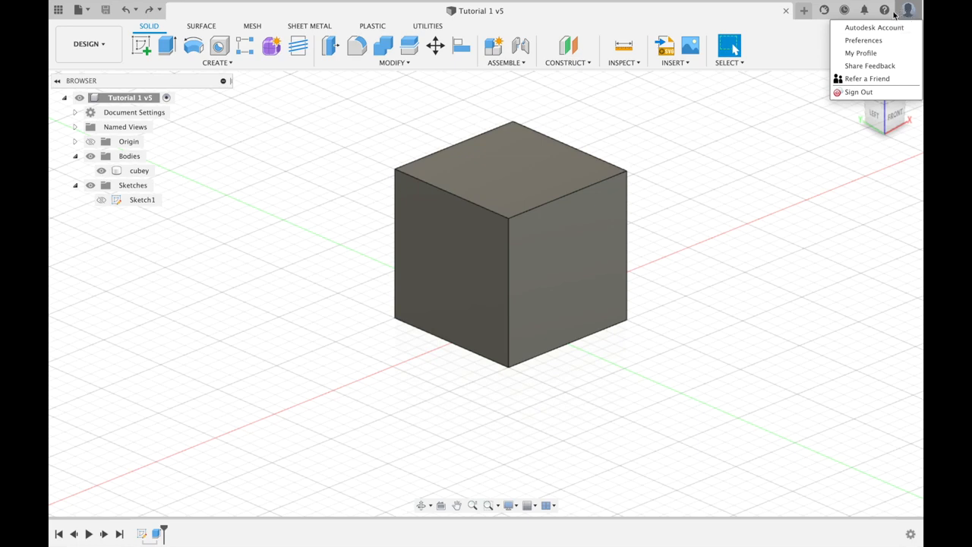
{"action": "left_click", "coordinate": [886, 11]}
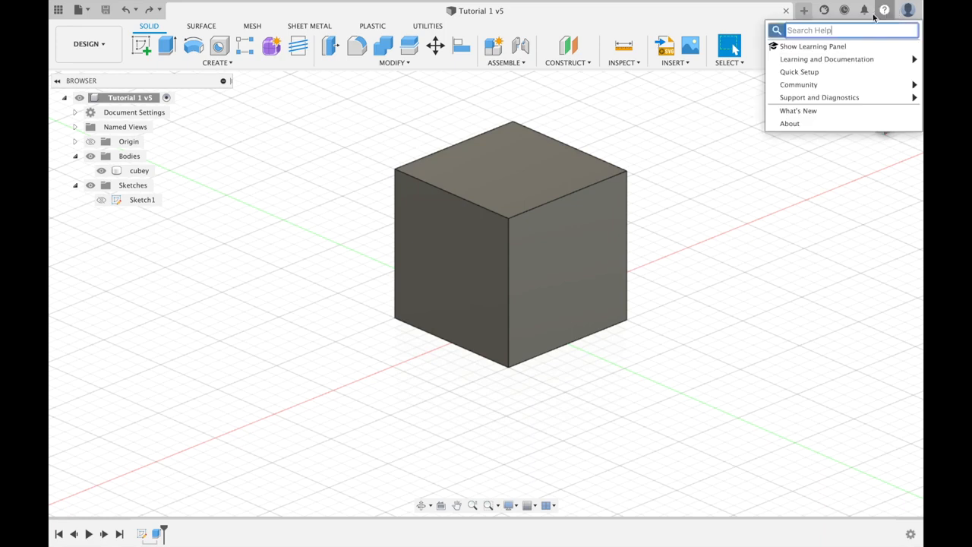
{"action": "left_click", "coordinate": [866, 12]}
{"action": "left_click", "coordinate": [867, 13]}
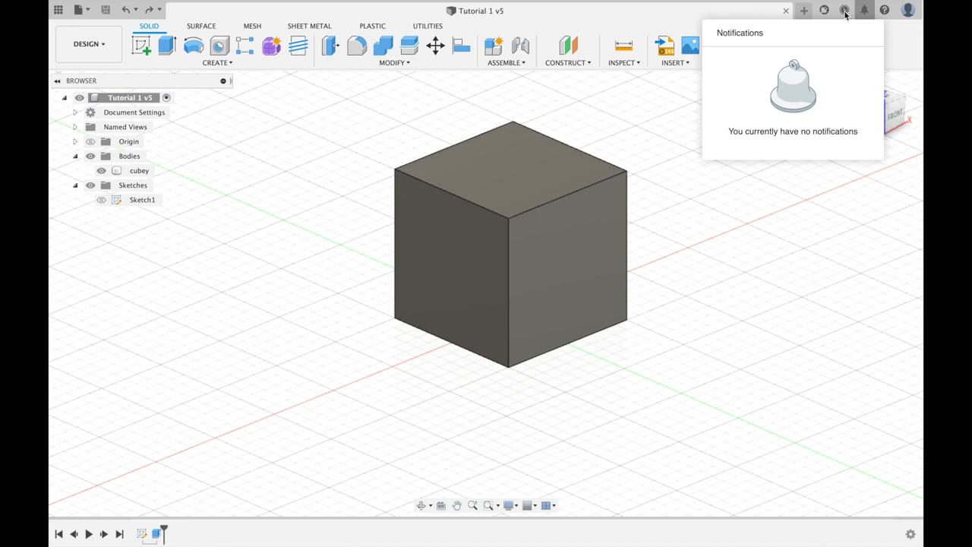
{"action": "left_click", "coordinate": [825, 197]}
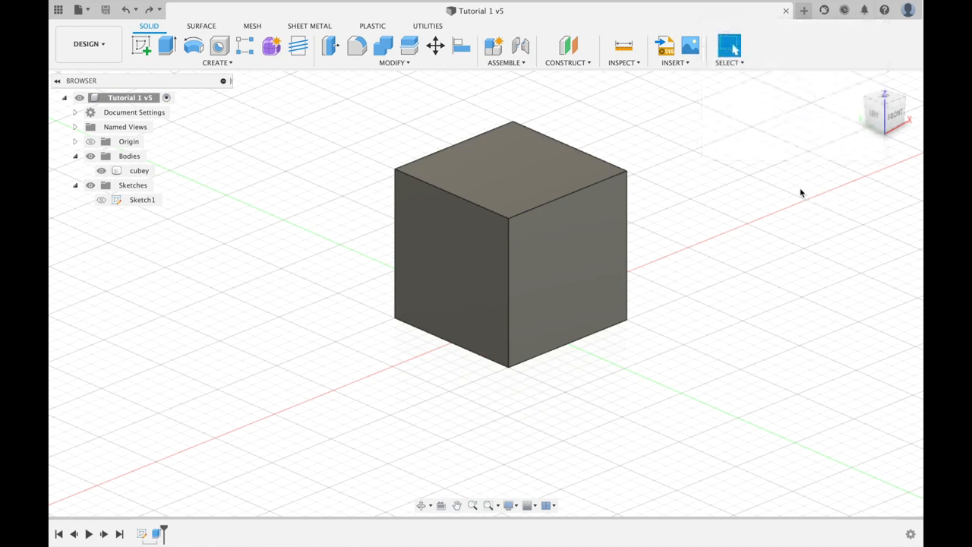
{"action": "left_click", "coordinate": [608, 173]}
Examine the available workspaces and the Surface, Mesh, Sheet Metal, Plastic and Utilities toolsets, ending on the Solid tools
{"action": "left_click", "coordinate": [113, 50]}
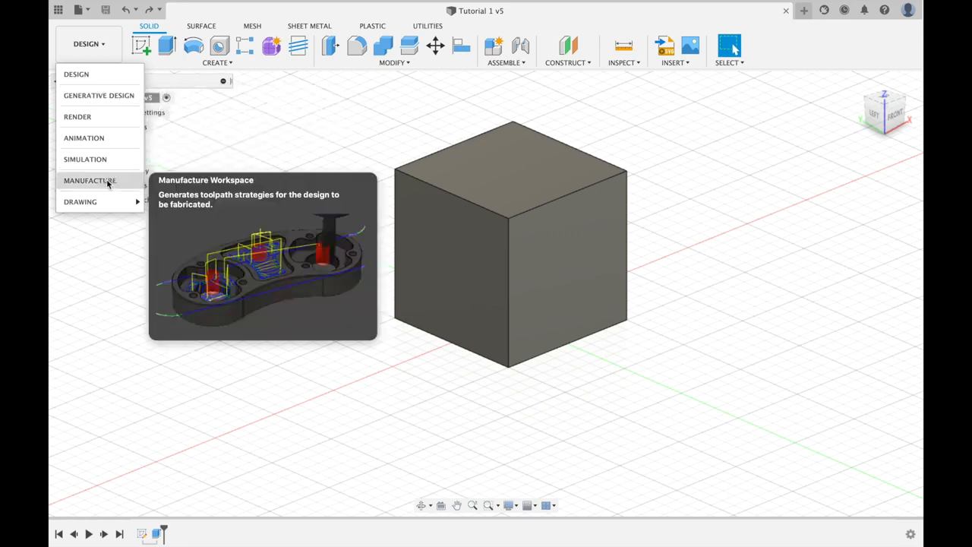
{"action": "left_click", "coordinate": [245, 138]}
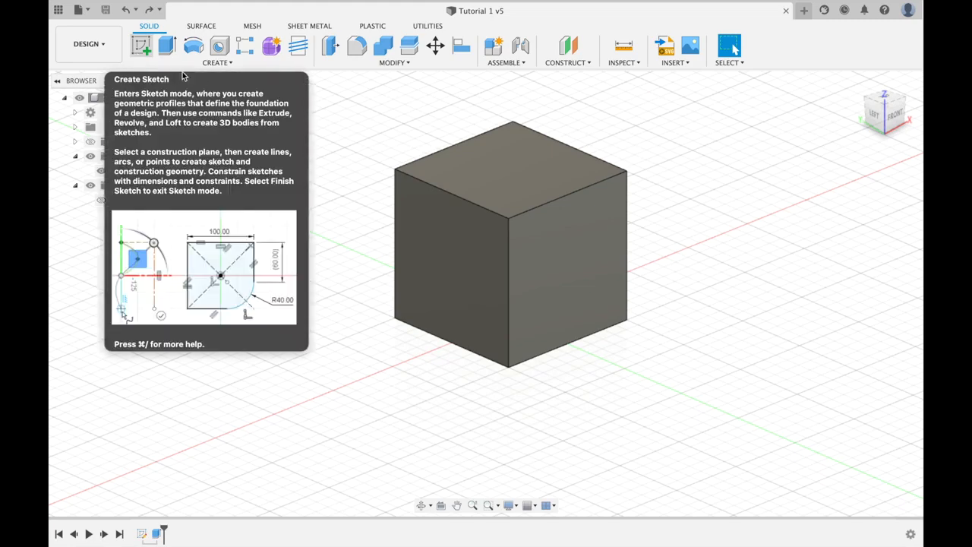
{"action": "left_click", "coordinate": [197, 27]}
{"action": "left_click", "coordinate": [251, 26]}
{"action": "left_click", "coordinate": [309, 28]}
{"action": "left_click", "coordinate": [371, 26]}
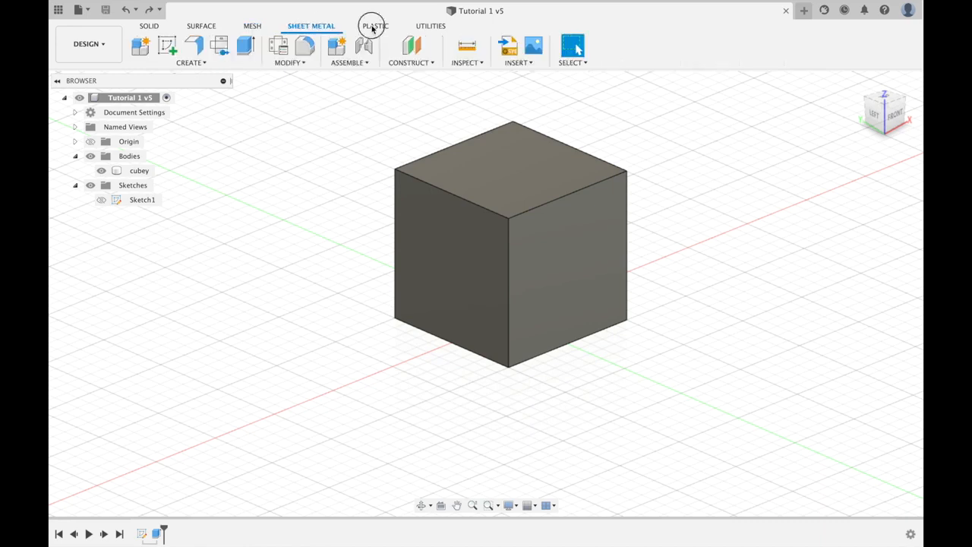
{"action": "left_click", "coordinate": [426, 27]}
{"action": "left_click", "coordinate": [159, 26]}
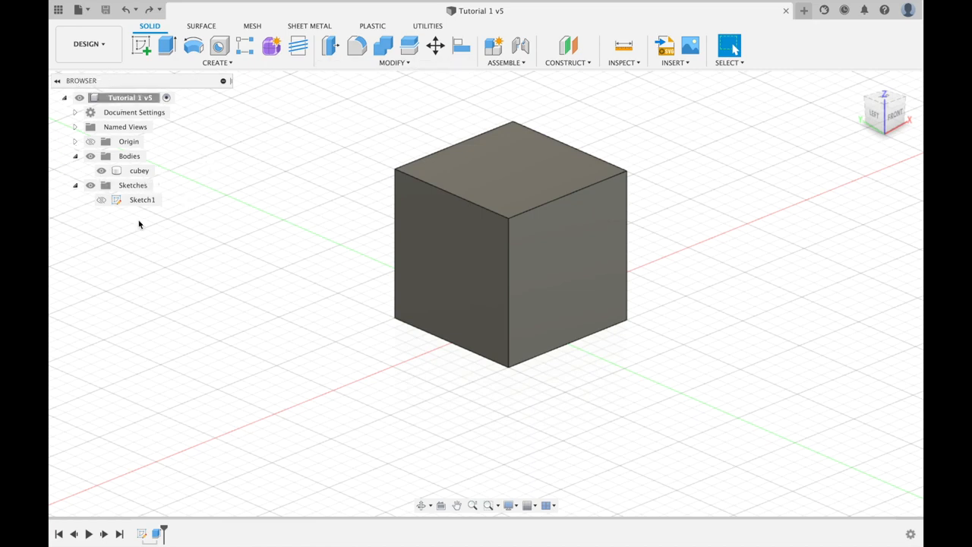
Examine the unit types offered in the document settings and leave the units dialog without applying a change
{"action": "left_click", "coordinate": [75, 112]}
{"action": "mouse_move", "coordinate": [120, 128]}
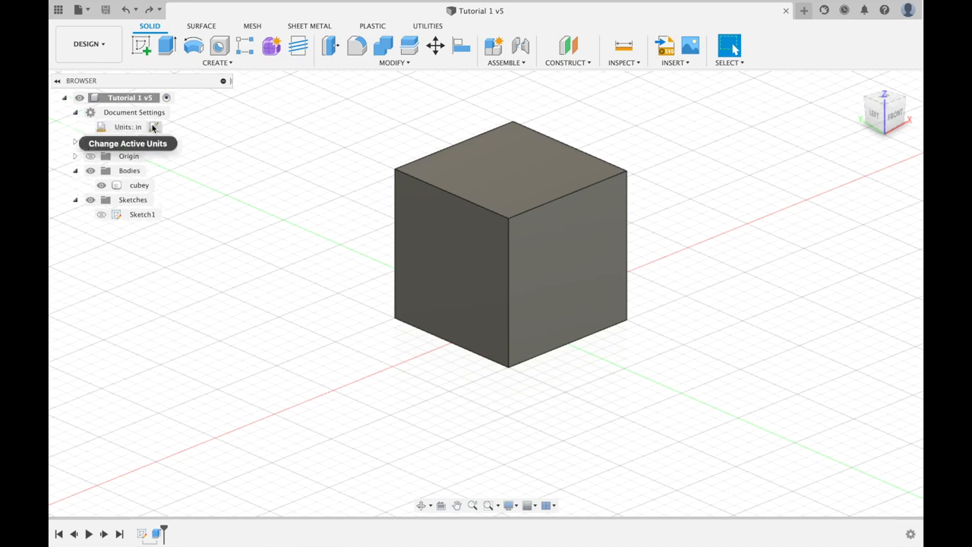
{"action": "left_click", "coordinate": [152, 127]}
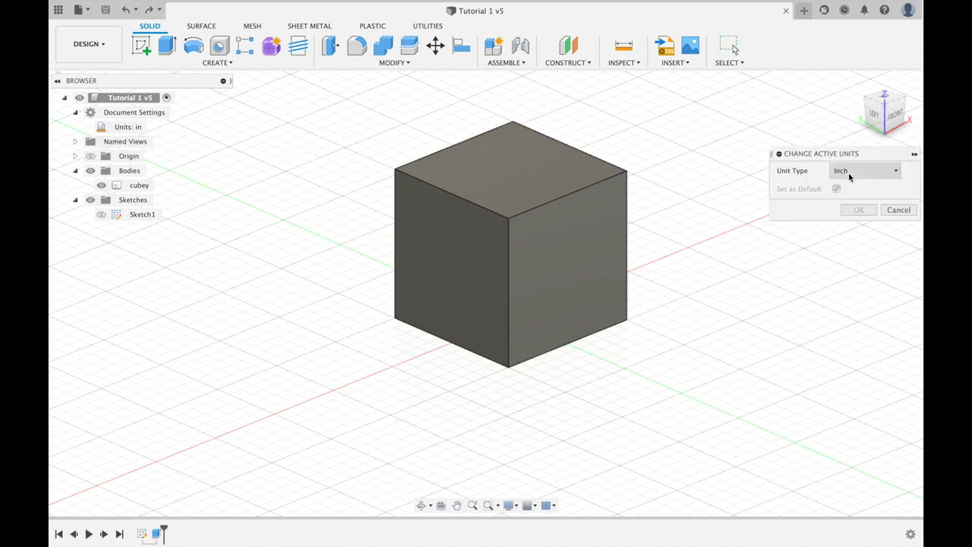
{"action": "left_click", "coordinate": [849, 175]}
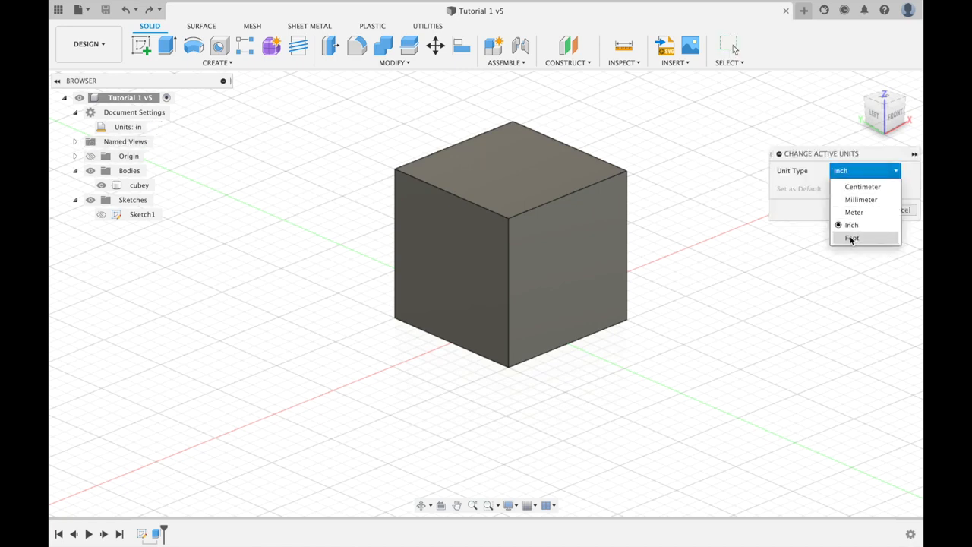
{"action": "left_click", "coordinate": [863, 161]}
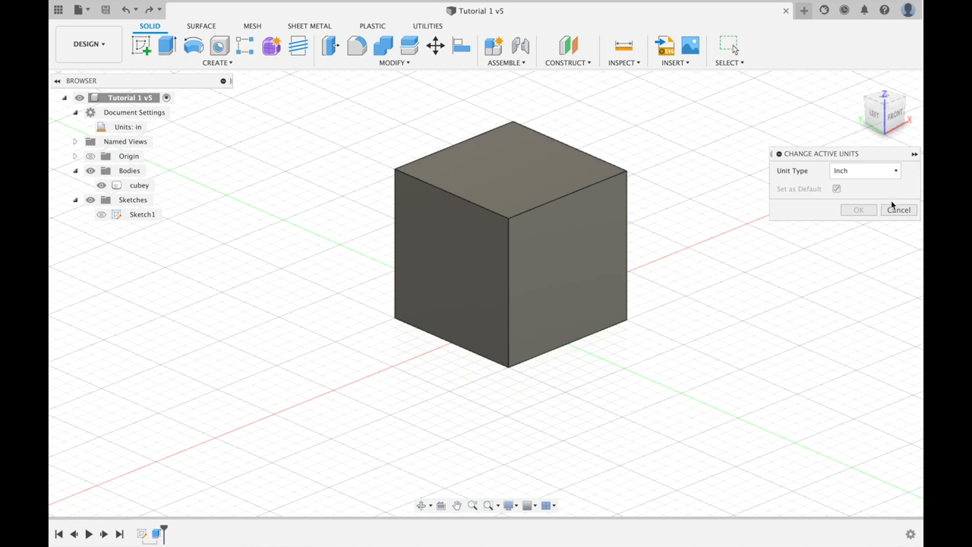
{"action": "left_click", "coordinate": [898, 209]}
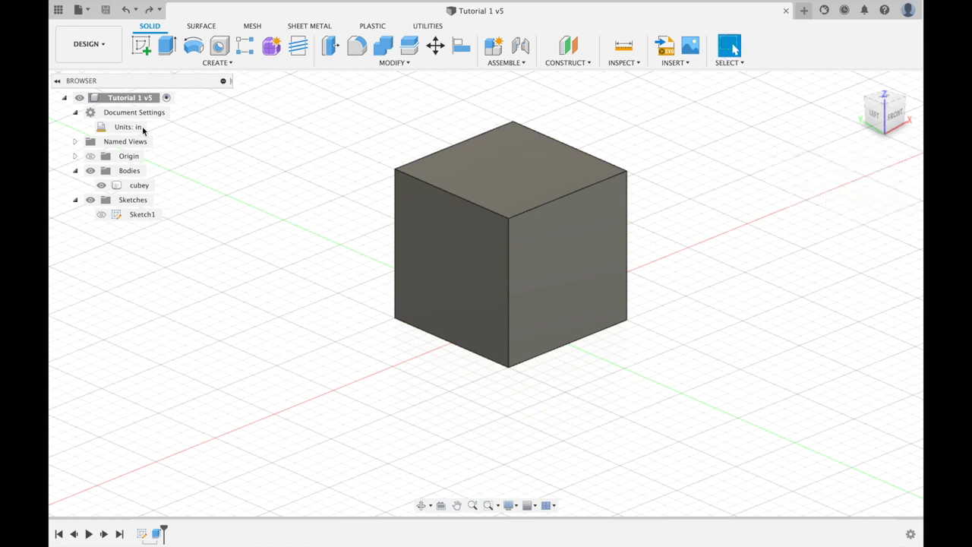
{"action": "left_click", "coordinate": [75, 112]}
View the cube from the saved Top and Right named views
{"action": "left_click", "coordinate": [75, 127]}
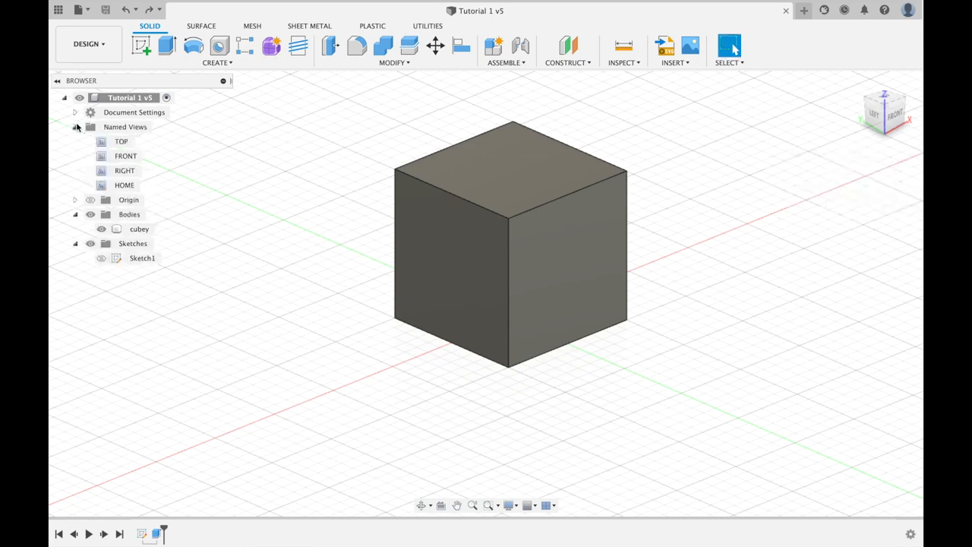
{"action": "double_click", "coordinate": [115, 145]}
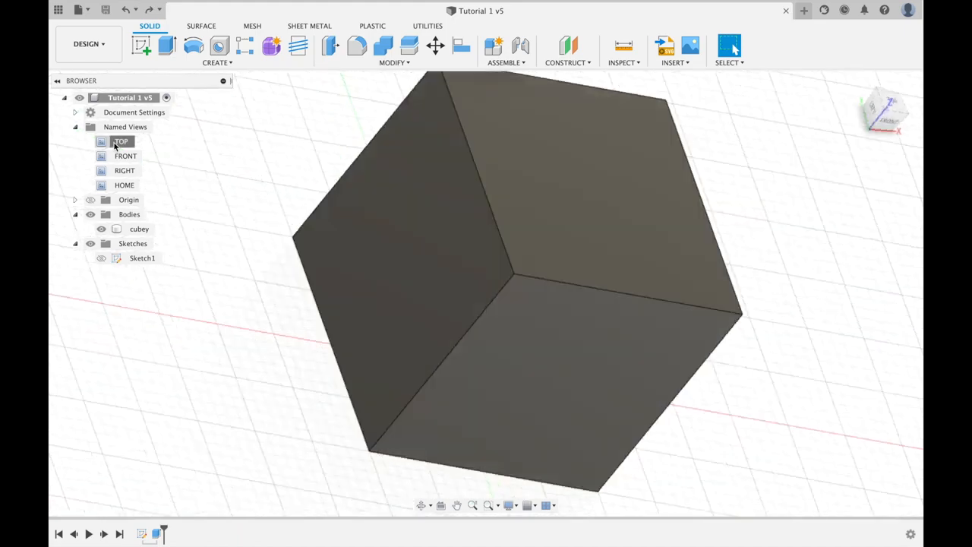
{"action": "scroll", "coordinate": [523, 219], "scroll_direction": "down", "scroll_amount": 2}
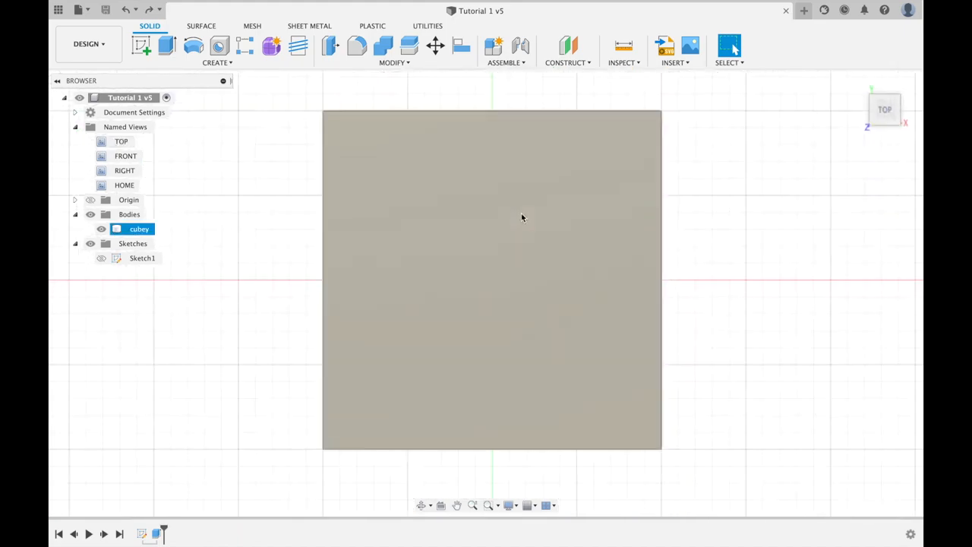
{"action": "left_click", "coordinate": [114, 171]}
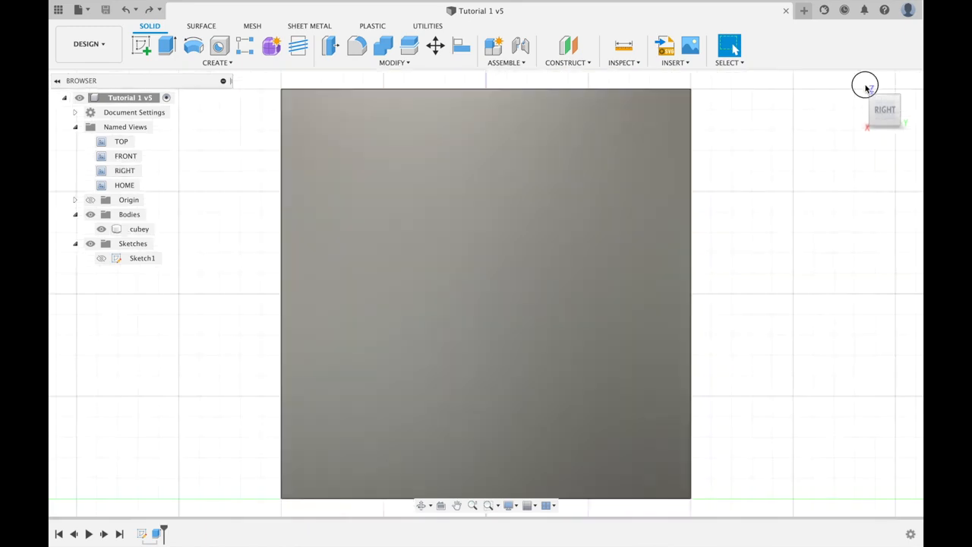
{"action": "left_click", "coordinate": [885, 109]}
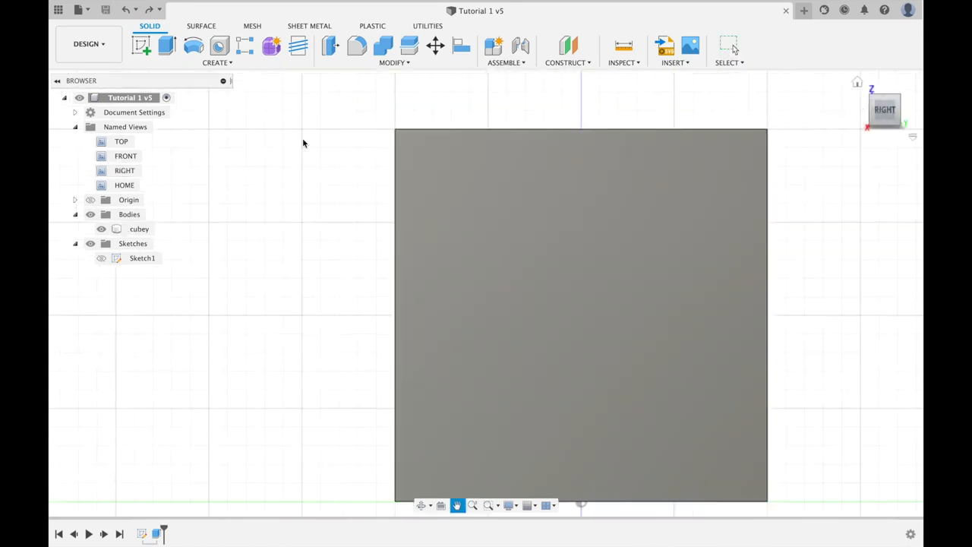
{"action": "left_click", "coordinate": [76, 128]}
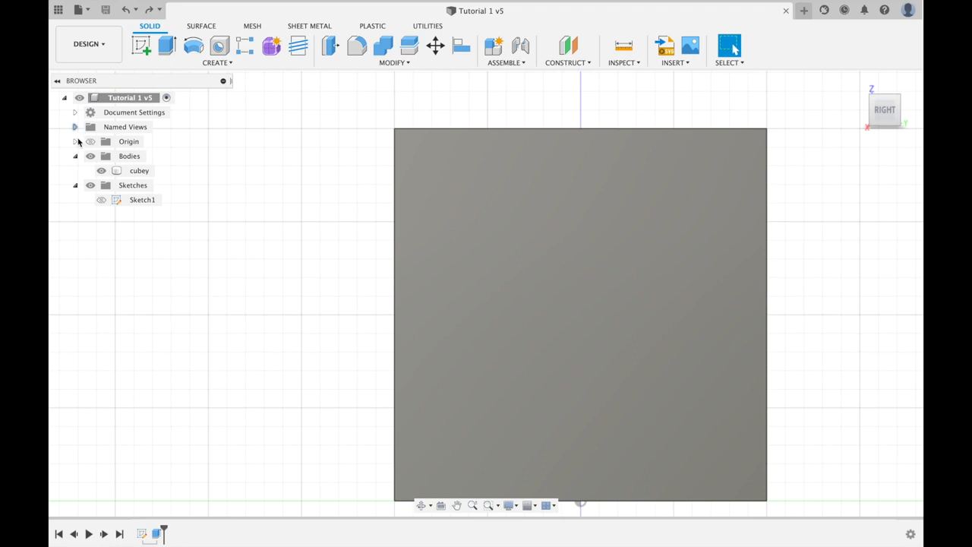
Display the origin point, axes and planes inside the cube from an angled view, and hide them again
{"action": "left_click", "coordinate": [76, 143]}
{"action": "left_click", "coordinate": [92, 145]}
{"action": "left_click", "coordinate": [91, 144]}
{"action": "scroll", "coordinate": [318, 304], "scroll_direction": "down", "scroll_amount": 3}
{"action": "middle_click_drag", "start_coordinate": [317, 304], "coordinate": [373, 334], "text": "shift"}
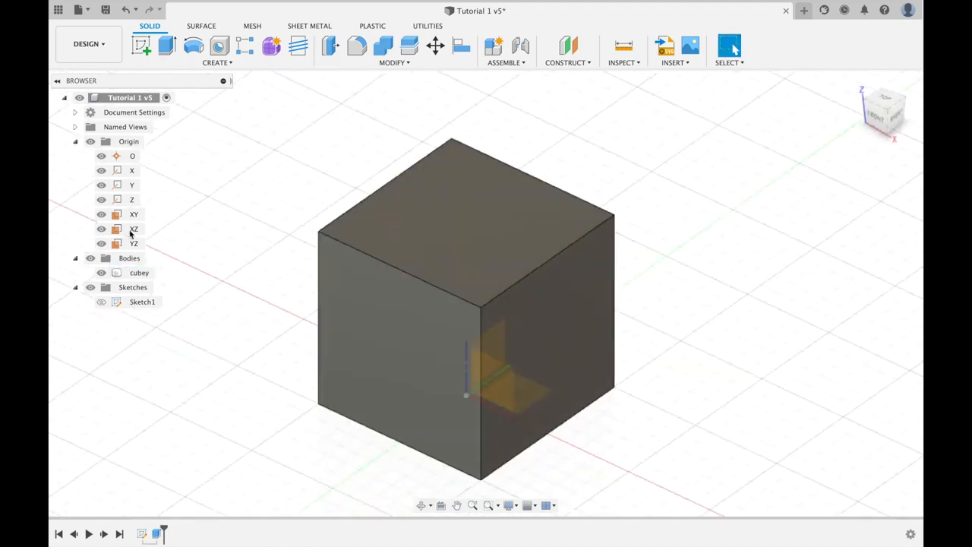
{"action": "left_click", "coordinate": [89, 141]}
{"action": "left_click", "coordinate": [75, 142]}
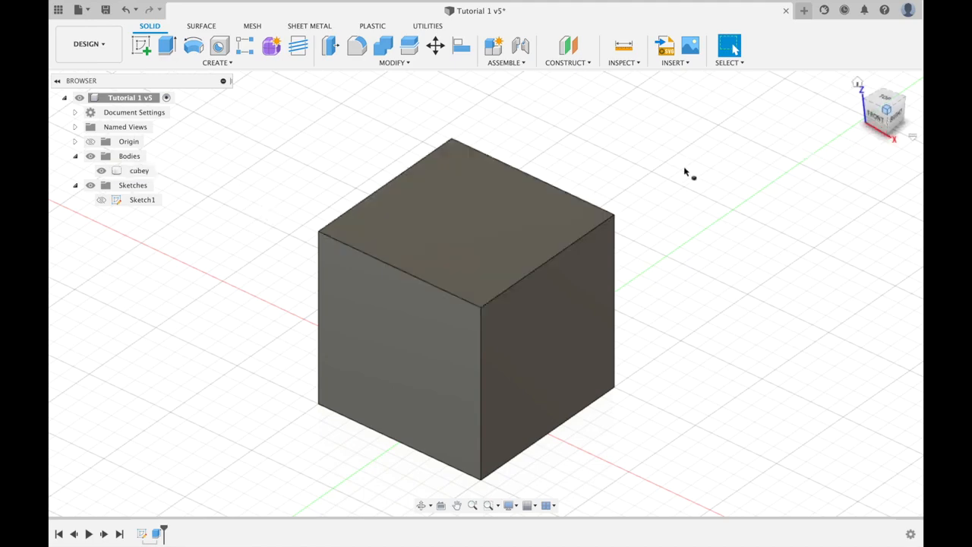
Highlight the cubey body through its browser entry and clear the selection
{"action": "middle_click_drag", "start_coordinate": [676, 169], "coordinate": [663, 171], "text": "shift"}
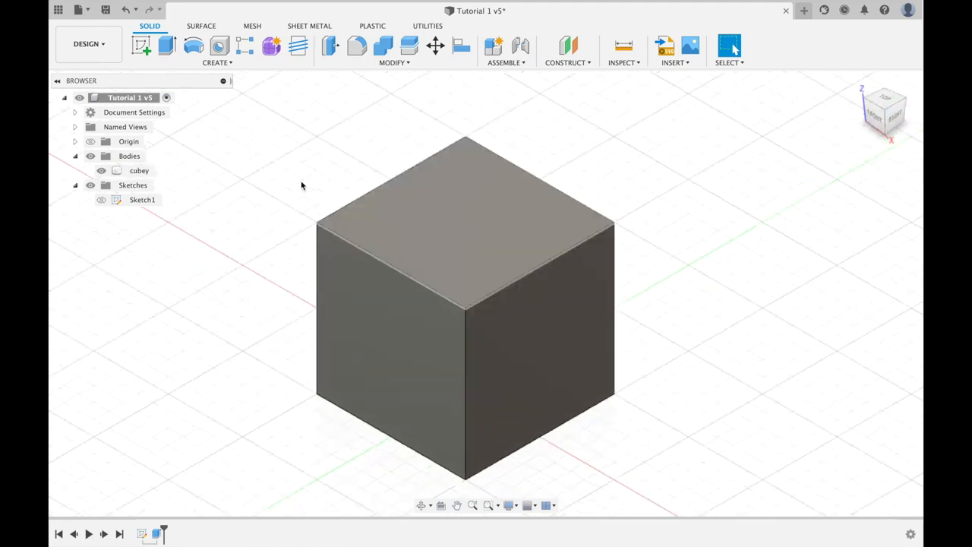
{"action": "left_click", "coordinate": [143, 172]}
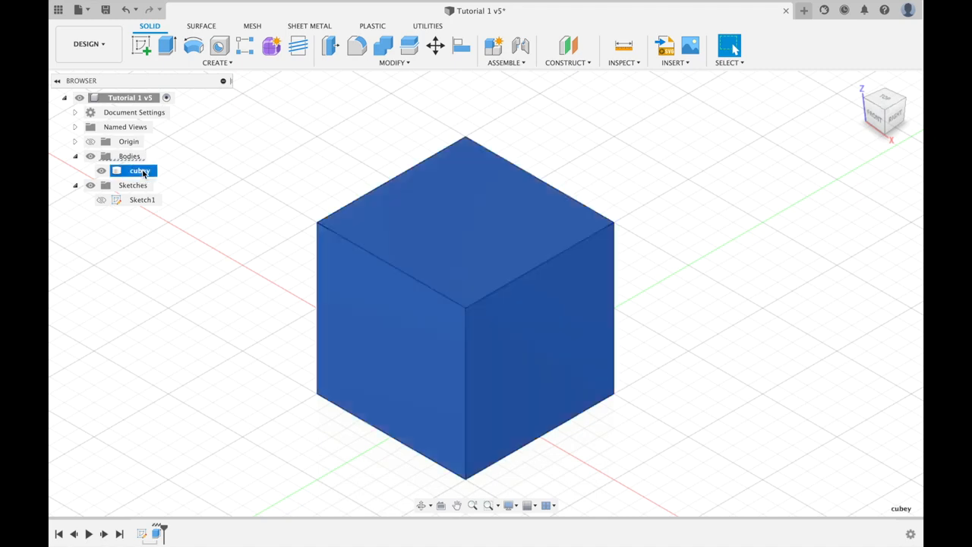
{"action": "scroll", "coordinate": [332, 230], "scroll_direction": "down", "scroll_amount": 3}
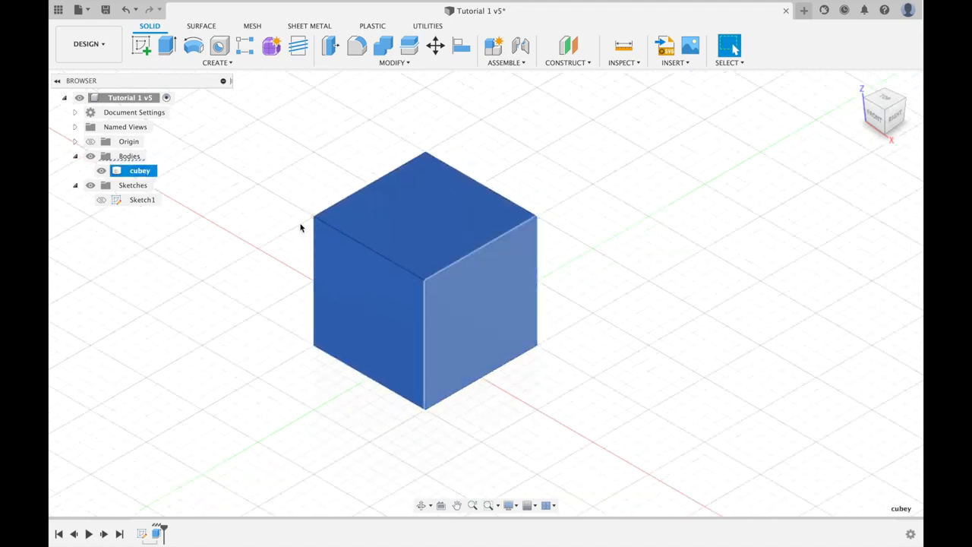
{"action": "left_click", "coordinate": [199, 216]}
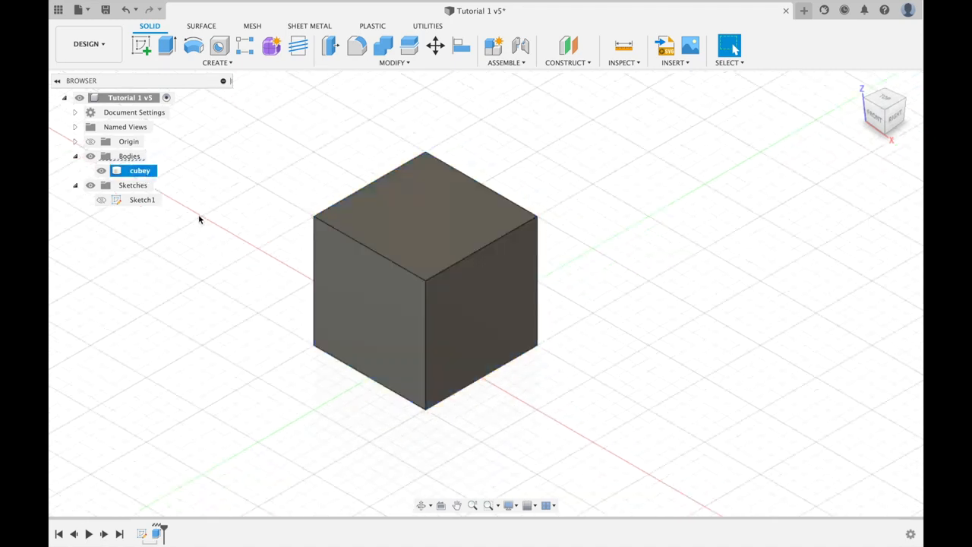
Make Sketch1 visible with the cubey body hidden, and highlight the sketch through its browser entry
{"action": "left_click", "coordinate": [102, 202]}
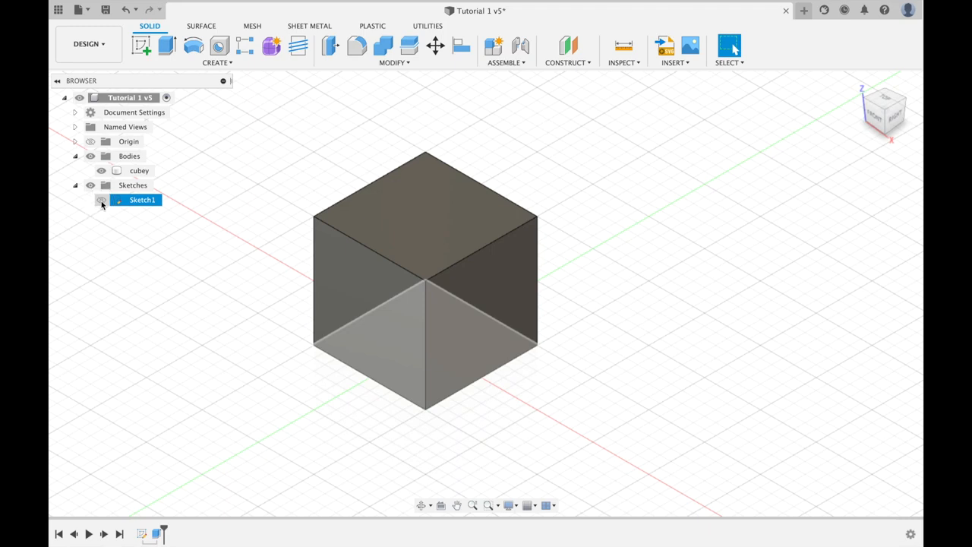
{"action": "left_click", "coordinate": [101, 200]}
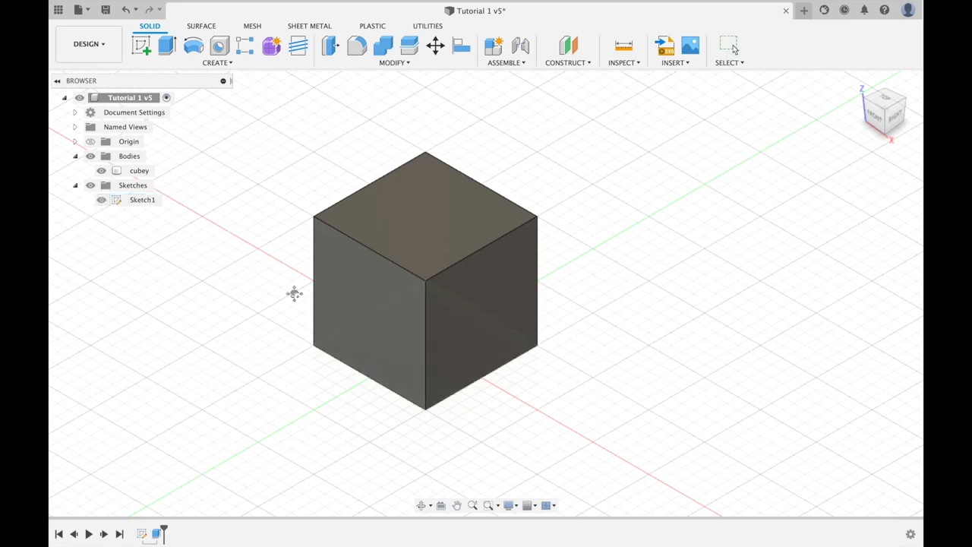
{"action": "middle_click_drag", "start_coordinate": [294, 294], "coordinate": [311, 300]}
{"action": "left_click", "coordinate": [102, 171]}
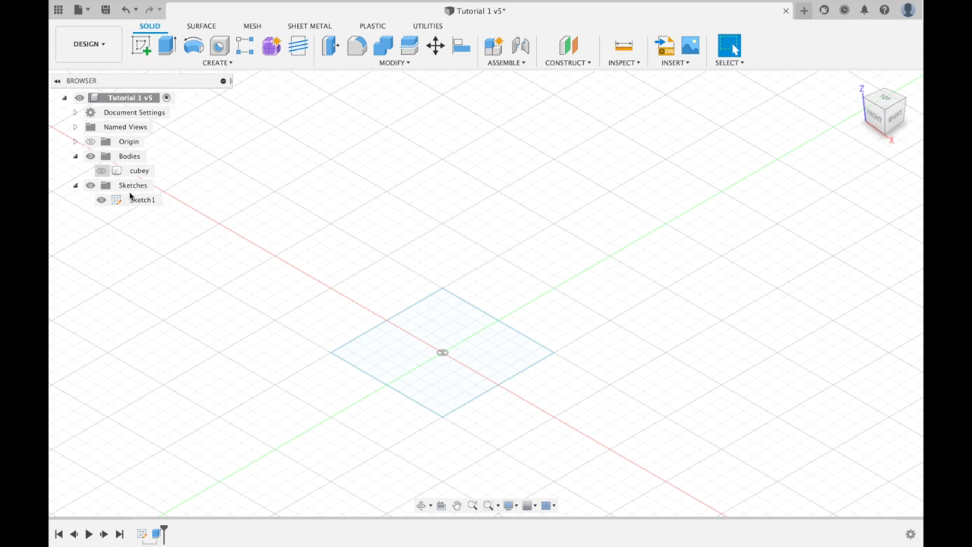
{"action": "left_click", "coordinate": [135, 200]}
{"action": "left_click", "coordinate": [159, 219]}
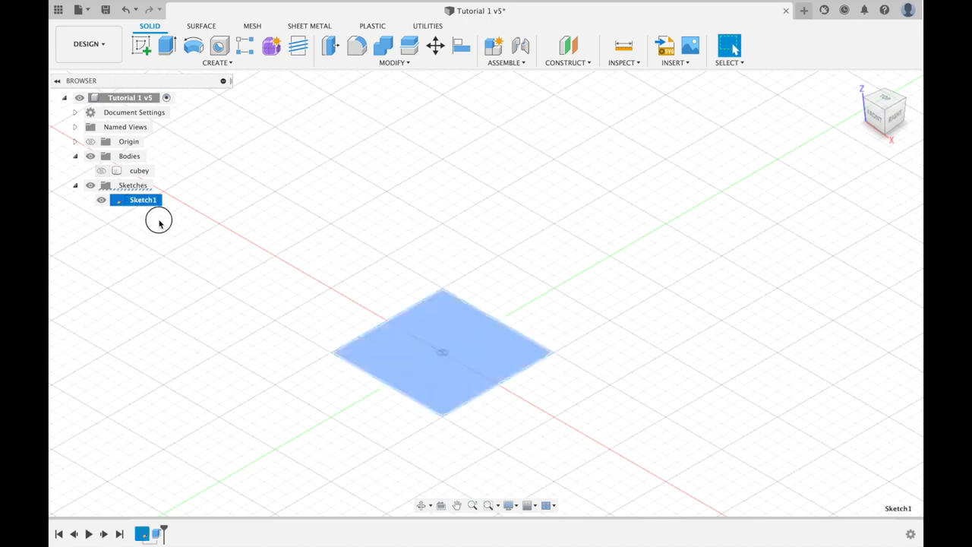
Hide Sketch1 and make the cubey body visible again
{"action": "left_click", "coordinate": [101, 200]}
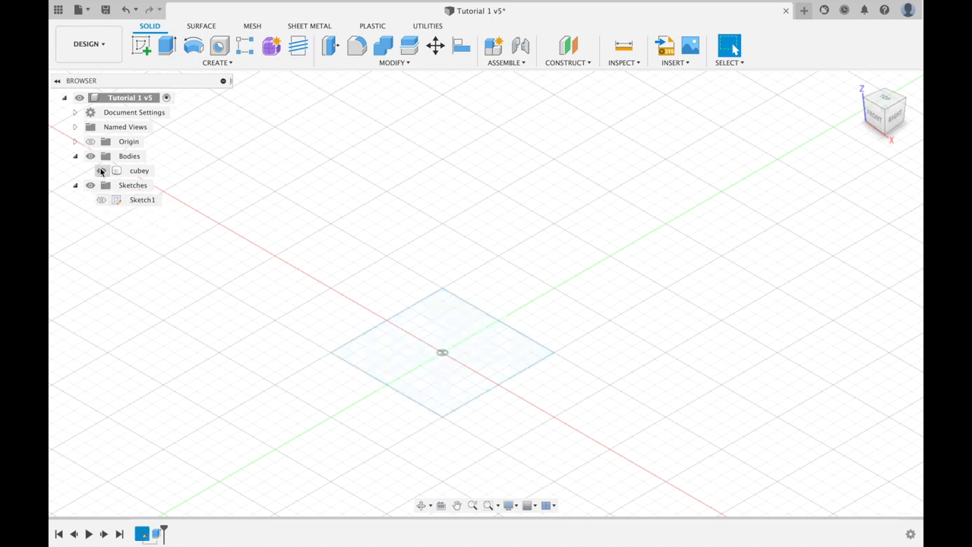
{"action": "left_click", "coordinate": [101, 171]}
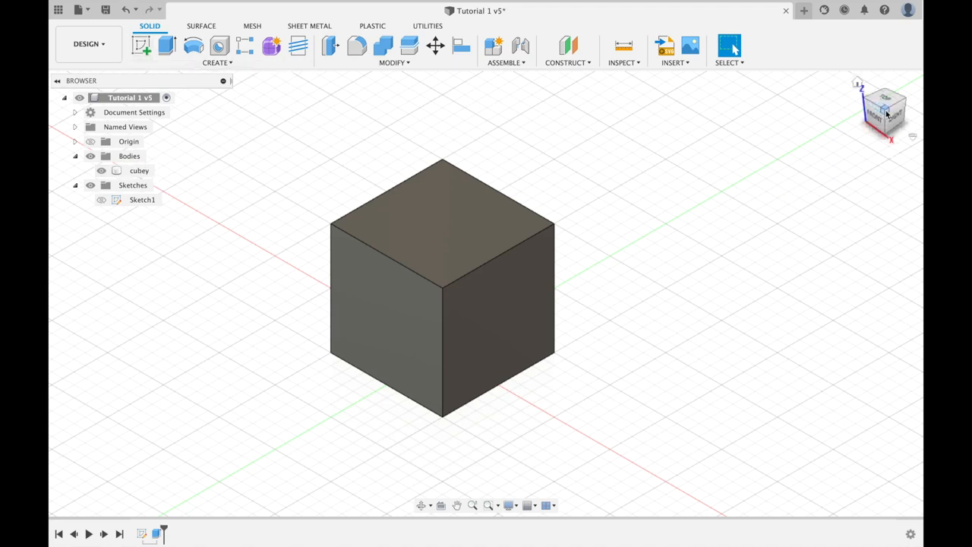
View the cube from a lower angle, from the front and from the home view, zooming and panning around it
{"action": "mouse_move", "coordinate": [887, 113]}
{"action": "left_mouse_down"}
{"action": "mouse_move", "coordinate": [910, 104]}
{"action": "mouse_move", "coordinate": [886, 108]}
{"action": "mouse_move", "coordinate": [860, 95]}
{"action": "mouse_move", "coordinate": [887, 98]}
{"action": "mouse_move", "coordinate": [877, 112]}
{"action": "left_mouse_up"}
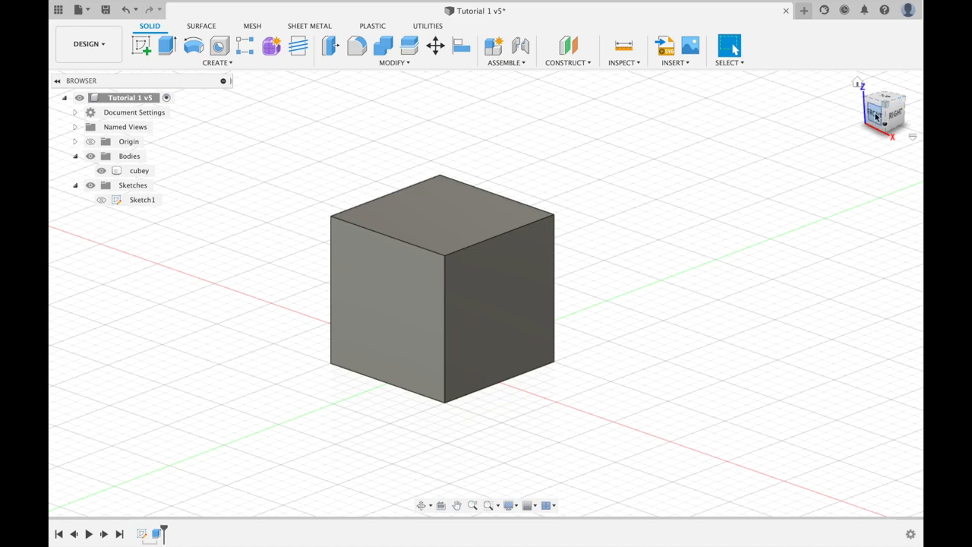
{"action": "left_click", "coordinate": [876, 115]}
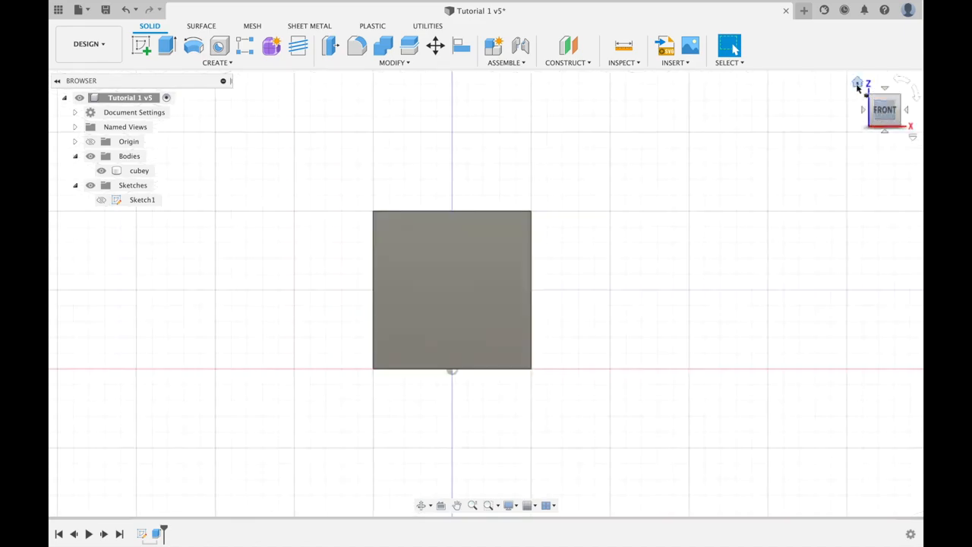
{"action": "left_click", "coordinate": [858, 83]}
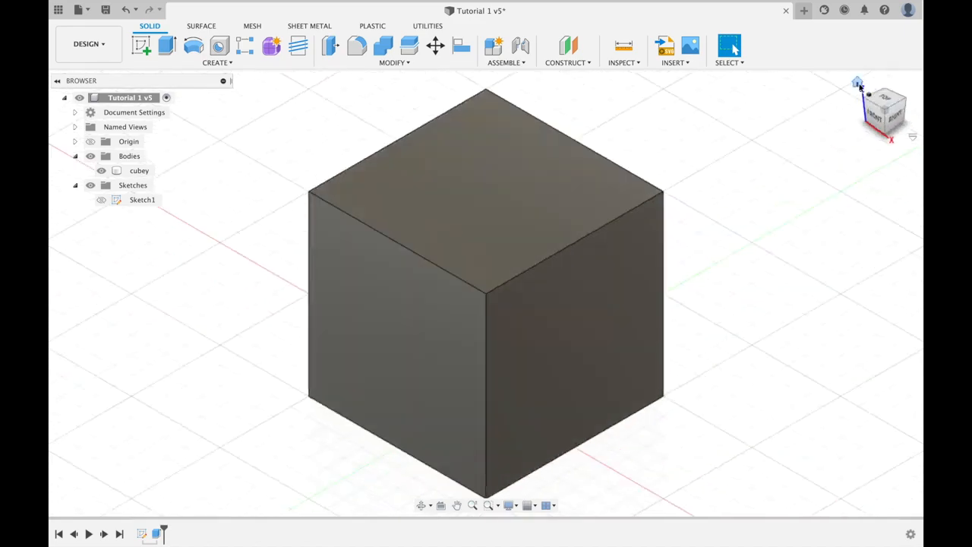
{"action": "scroll", "coordinate": [813, 199], "scroll_direction": "up", "scroll_amount": 5}
{"action": "scroll", "coordinate": [813, 199], "scroll_direction": "down", "scroll_amount": 5}
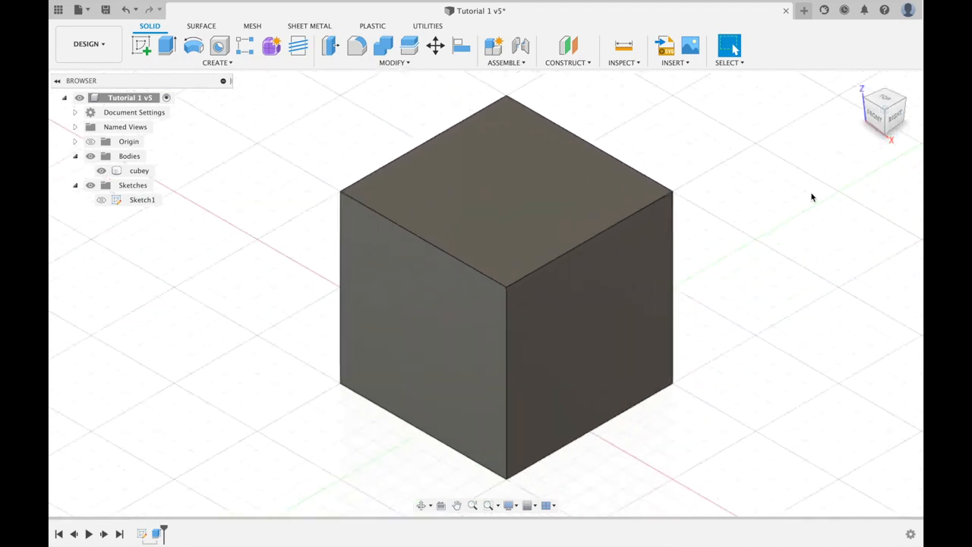
{"action": "left_click", "coordinate": [666, 184]}
{"action": "scroll", "coordinate": [634, 184], "scroll_direction": "down", "scroll_amount": 3}
{"action": "middle_click_drag", "start_coordinate": [680, 185], "coordinate": [618, 186]}
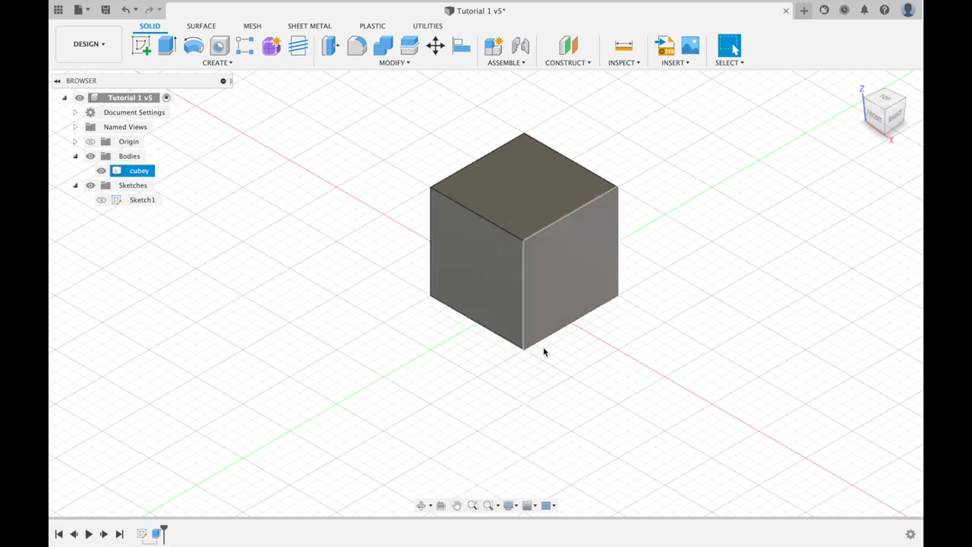
Look through the visual style options and set the display environment to Grey Room
{"action": "left_click", "coordinate": [511, 511]}
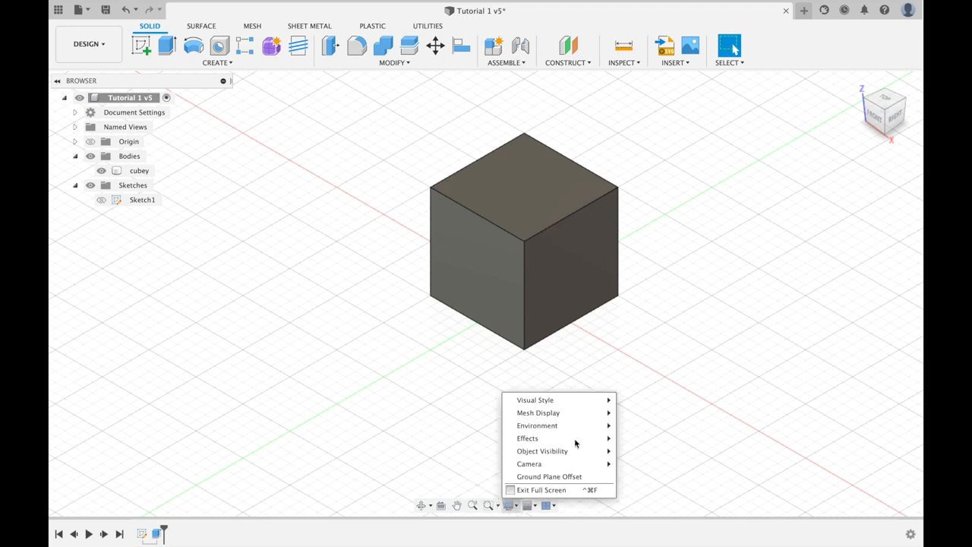
{"action": "mouse_move", "coordinate": [568, 400]}
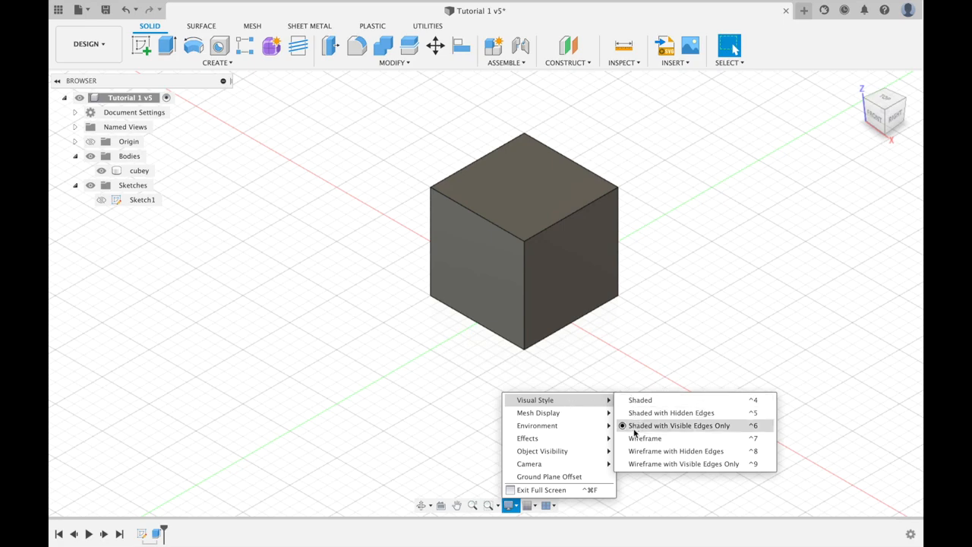
{"action": "left_click", "coordinate": [526, 428]}
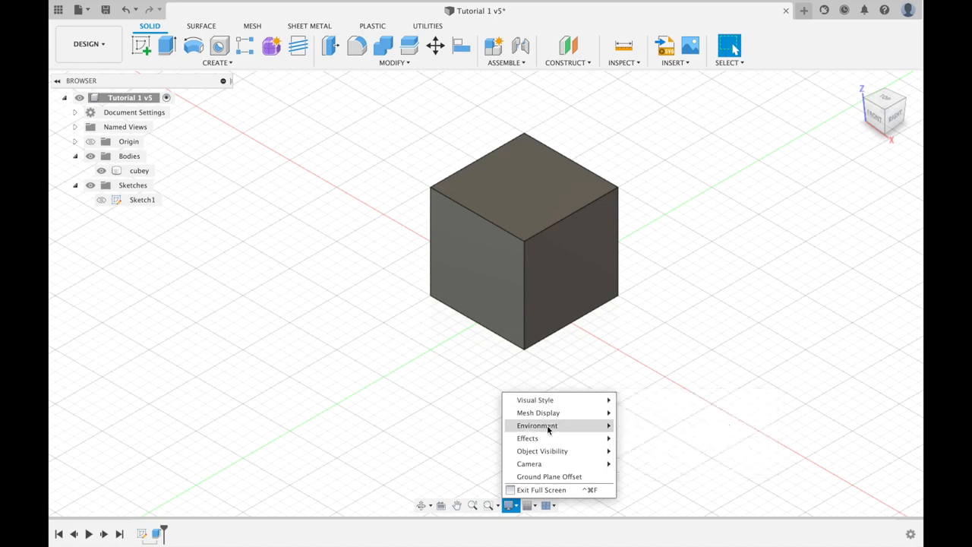
{"action": "mouse_move", "coordinate": [548, 431]}
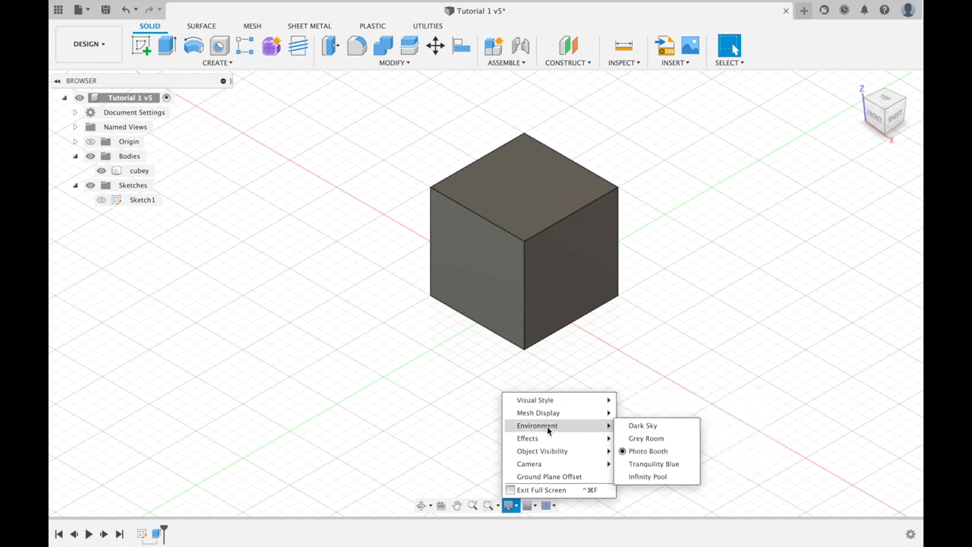
{"action": "left_click", "coordinate": [642, 440]}
{"action": "middle_click_drag", "start_coordinate": [663, 365], "coordinate": [642, 399]}
{"action": "scroll", "coordinate": [646, 399], "scroll_direction": "up", "scroll_amount": 3}
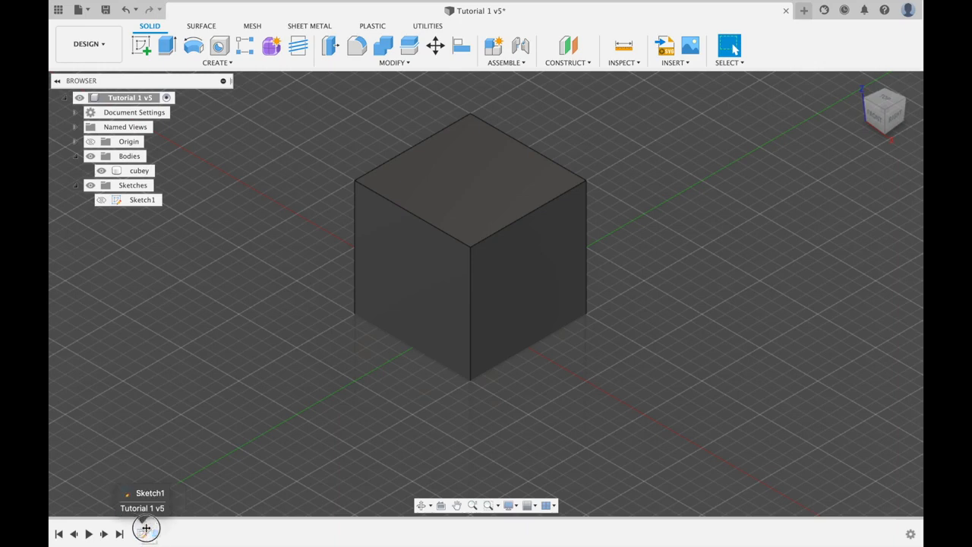
Roll the design history back to just after Sketch1 and forward again past the extrusion
{"action": "left_click_drag", "start_coordinate": [145, 528], "coordinate": [147, 528]}
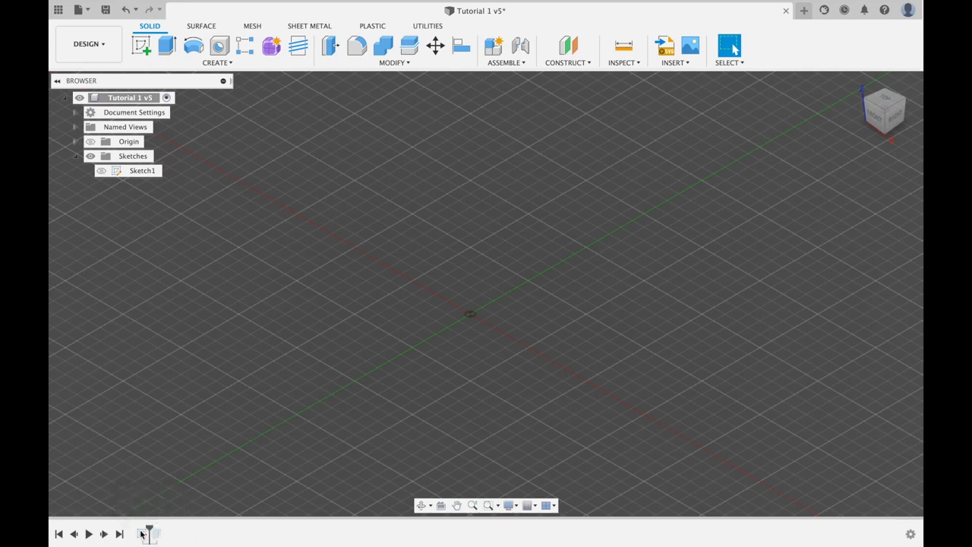
{"action": "left_click_drag", "start_coordinate": [147, 532], "coordinate": [189, 529]}
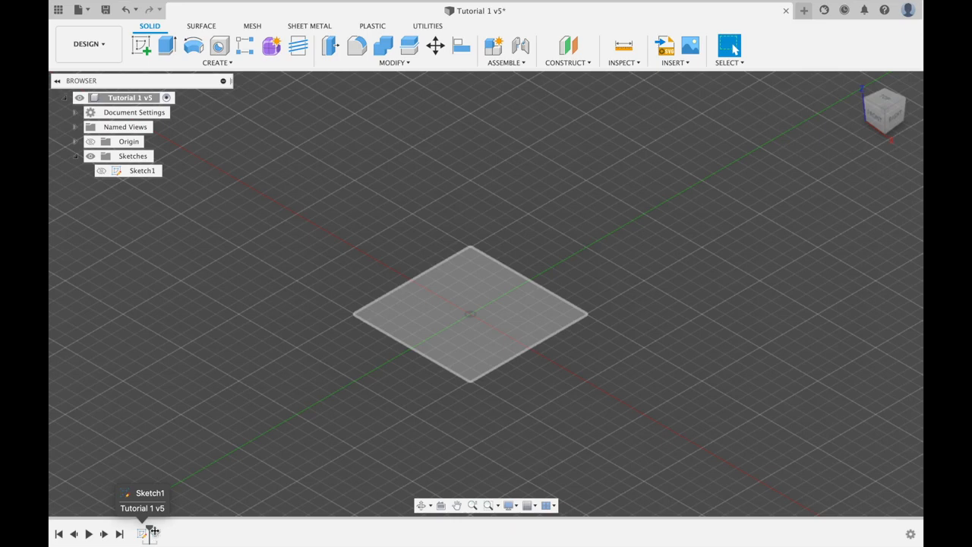
{"action": "left_click", "coordinate": [104, 535]}
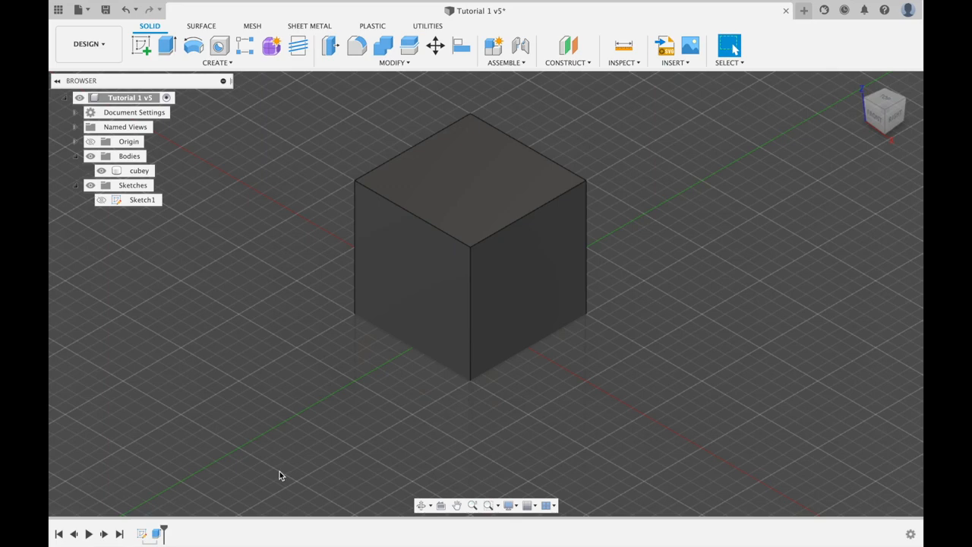
Pan the view around the cube in several directions
{"action": "middle_click_drag", "start_coordinate": [389, 390], "coordinate": [447, 405]}
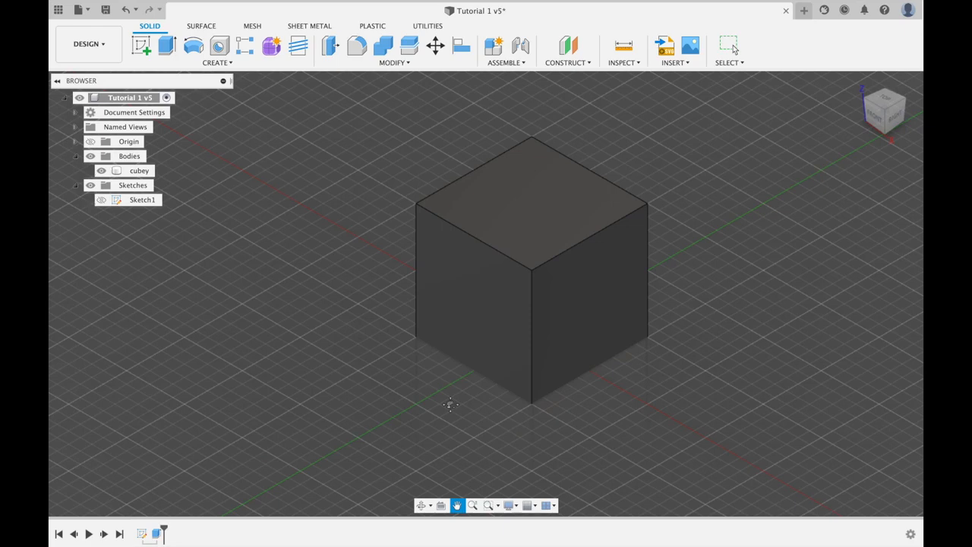
{"action": "key", "text": "Escape"}
{"action": "mouse_move", "coordinate": [437, 392]}
{"action": "middle_mouse_down"}
{"action": "mouse_move", "coordinate": [408, 395]}
{"action": "mouse_move", "coordinate": [441, 392]}
{"action": "middle_mouse_up"}
{"action": "scroll", "coordinate": [440, 389], "scroll_direction": "right", "scroll_amount": 3}
{"action": "scroll", "coordinate": [439, 389], "scroll_direction": "left", "scroll_amount": 5}
{"action": "scroll", "coordinate": [440, 389], "scroll_direction": "right", "scroll_amount": 4}
{"action": "scroll", "coordinate": [440, 393], "scroll_direction": "up", "scroll_amount": 3}
{"action": "scroll", "coordinate": [439, 393], "scroll_direction": "left", "scroll_amount": 2}
{"action": "scroll", "coordinate": [439, 393], "scroll_direction": "right", "scroll_amount": 5}
{"action": "scroll", "coordinate": [439, 393], "scroll_direction": "left", "scroll_amount": 1}
{"action": "scroll", "coordinate": [439, 393], "scroll_direction": "left", "scroll_amount": 4}
{"action": "scroll", "coordinate": [441, 390], "scroll_direction": "right", "scroll_amount": 2}
{"action": "scroll", "coordinate": [404, 416], "scroll_direction": "left", "scroll_amount": 4}
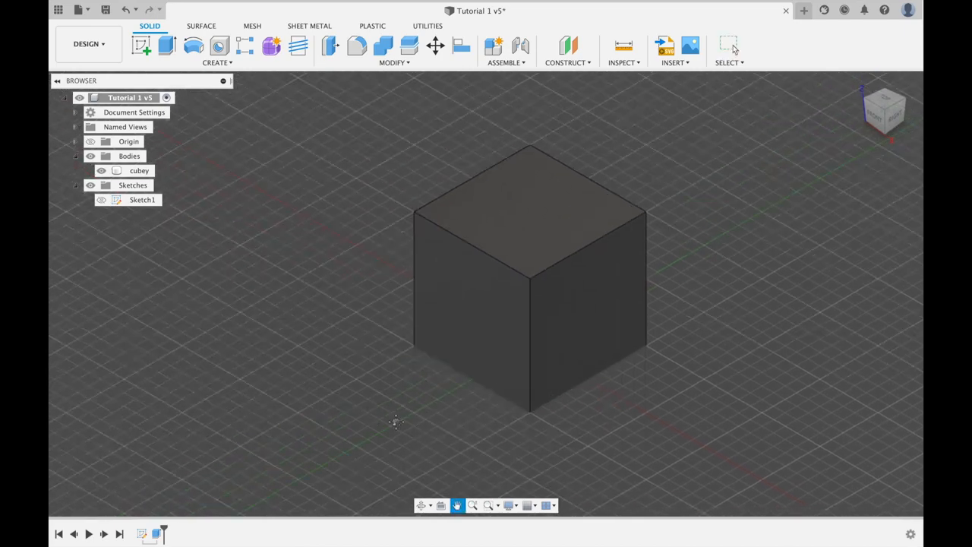
{"action": "scroll", "coordinate": [392, 419], "scroll_direction": "right", "scroll_amount": 3}
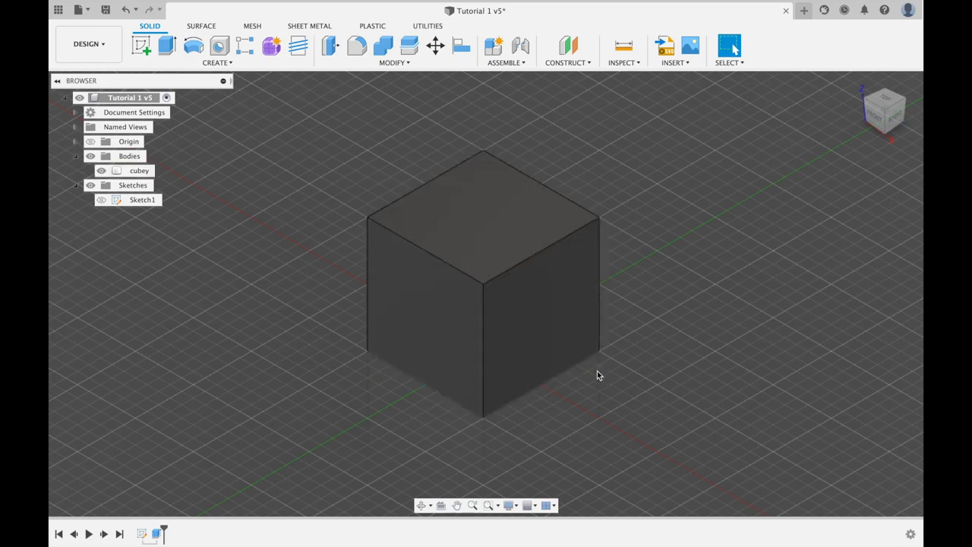
Orbit around the cube to see it turned more toward its front face
{"action": "middle_click_drag", "start_coordinate": [597, 379], "coordinate": [617, 363], "text": "shift"}
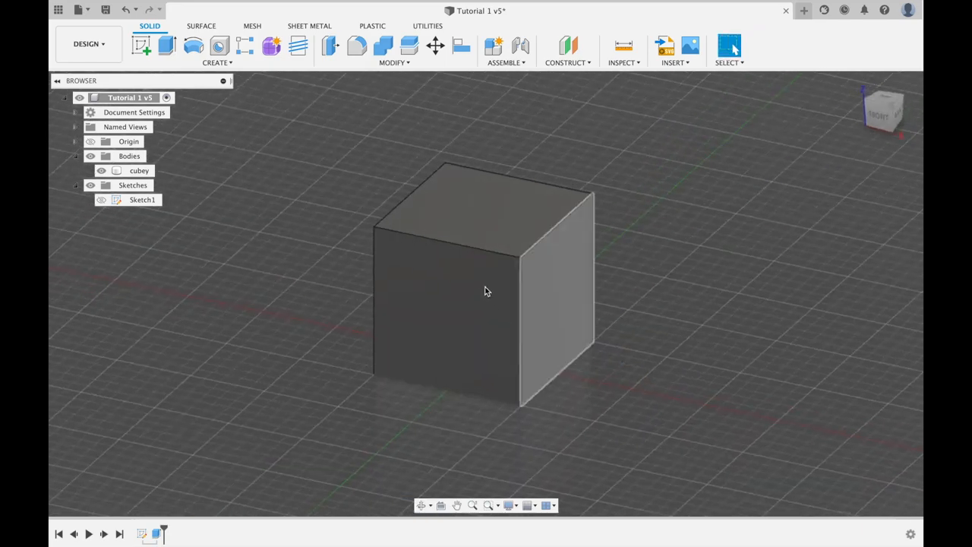
{"action": "left_click", "coordinate": [483, 285]}
{"action": "middle_click_drag", "start_coordinate": [490, 293], "coordinate": [484, 288], "text": "shift"}
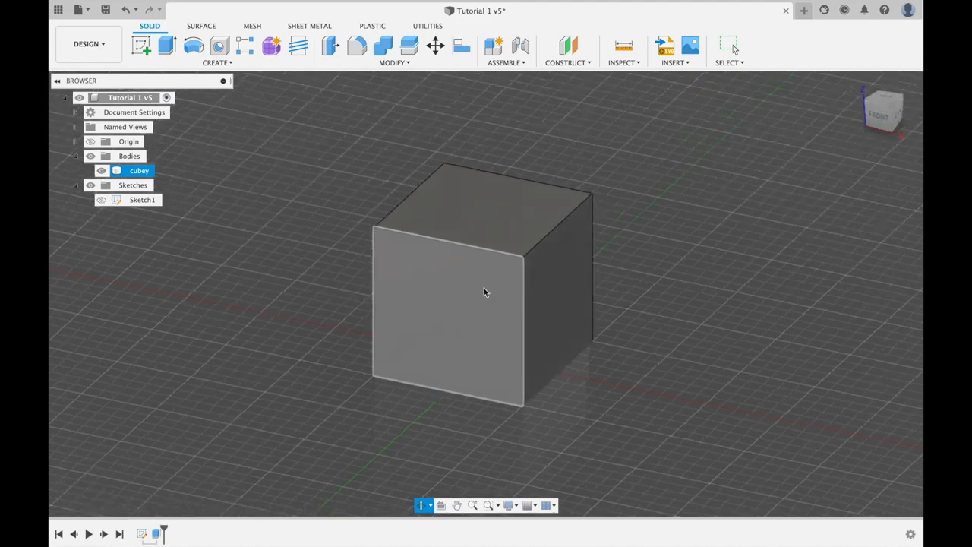
{"action": "left_click", "coordinate": [604, 348]}
Zoom in and out on the cube
{"action": "scroll", "coordinate": [527, 354], "scroll_direction": "up", "scroll_amount": 3}
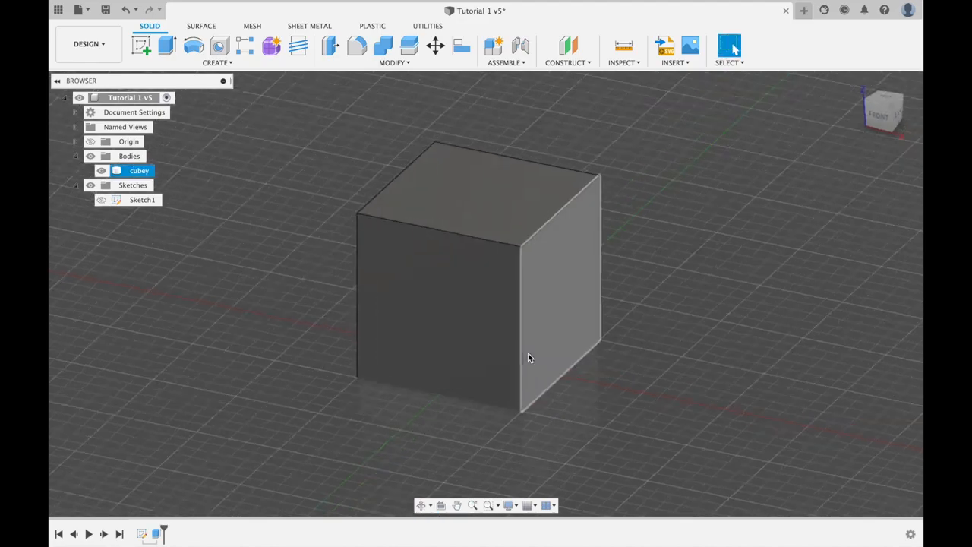
{"action": "scroll", "coordinate": [526, 353], "scroll_direction": "down", "scroll_amount": 4}
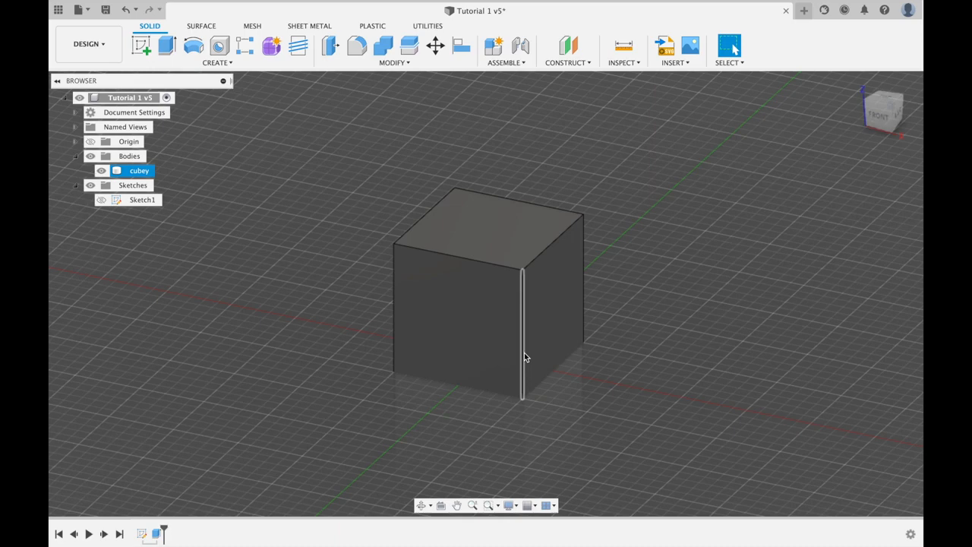
{"action": "scroll", "coordinate": [524, 354], "scroll_direction": "up", "scroll_amount": 5}
{"action": "scroll", "coordinate": [524, 354], "scroll_direction": "down", "scroll_amount": 4}
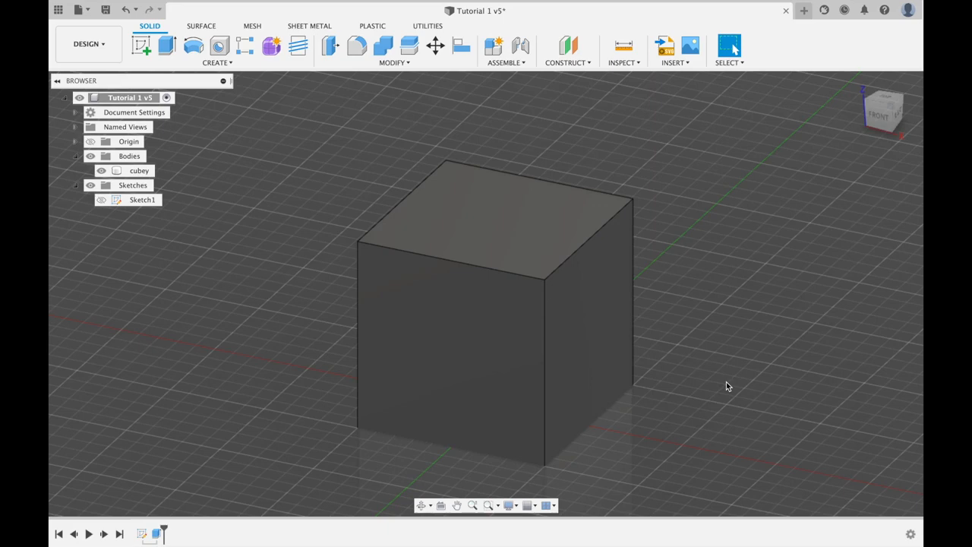
{"action": "scroll", "coordinate": [726, 386], "scroll_direction": "down", "scroll_amount": 2}
Orbit back to an angled view of the cube with more space around it, leaving nothing selected
{"action": "middle_click_drag", "start_coordinate": [687, 384], "coordinate": [639, 368], "text": "shift"}
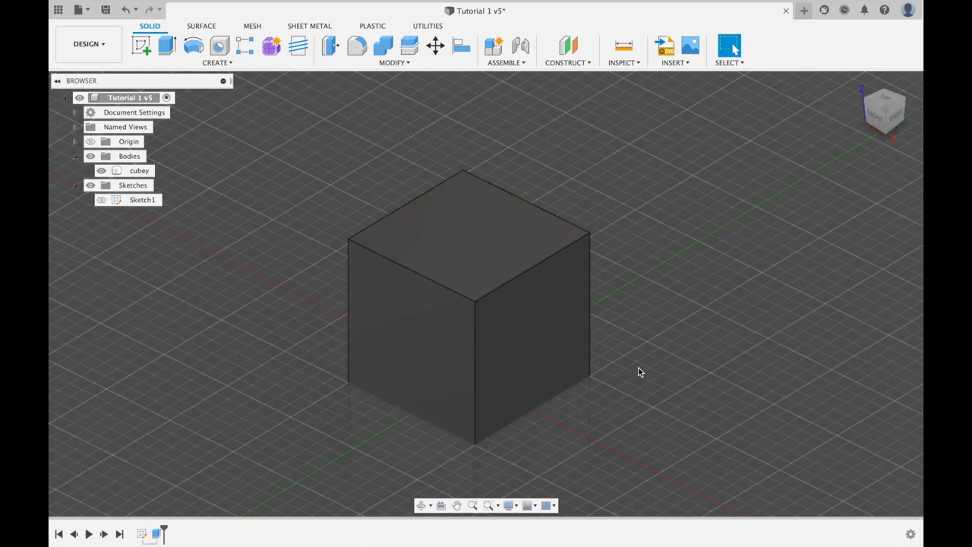
{"action": "scroll", "coordinate": [637, 371], "scroll_direction": "down", "scroll_amount": 2}
{"action": "middle_click_drag", "start_coordinate": [636, 373], "coordinate": [556, 329]}
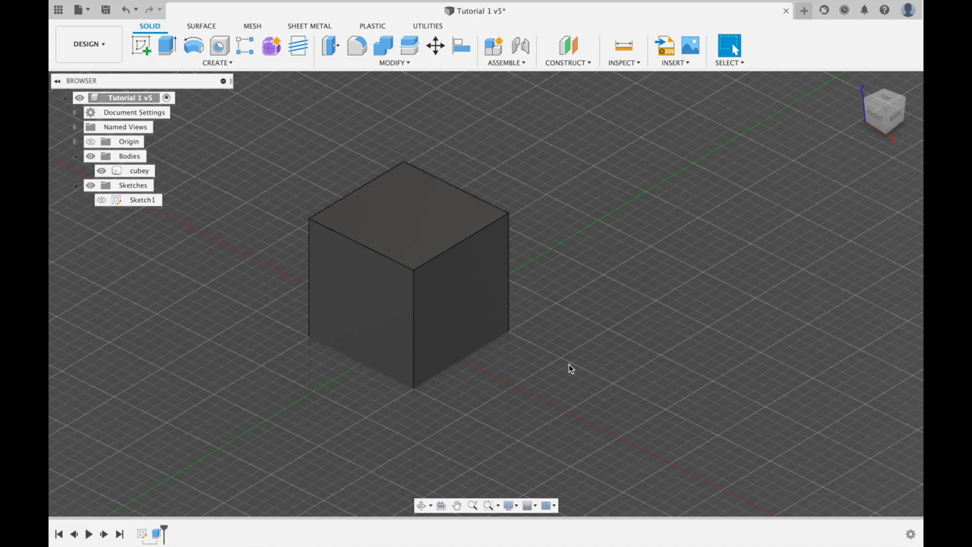
{"action": "left_click", "coordinate": [414, 281]}
{"action": "key", "text": "Escape"}
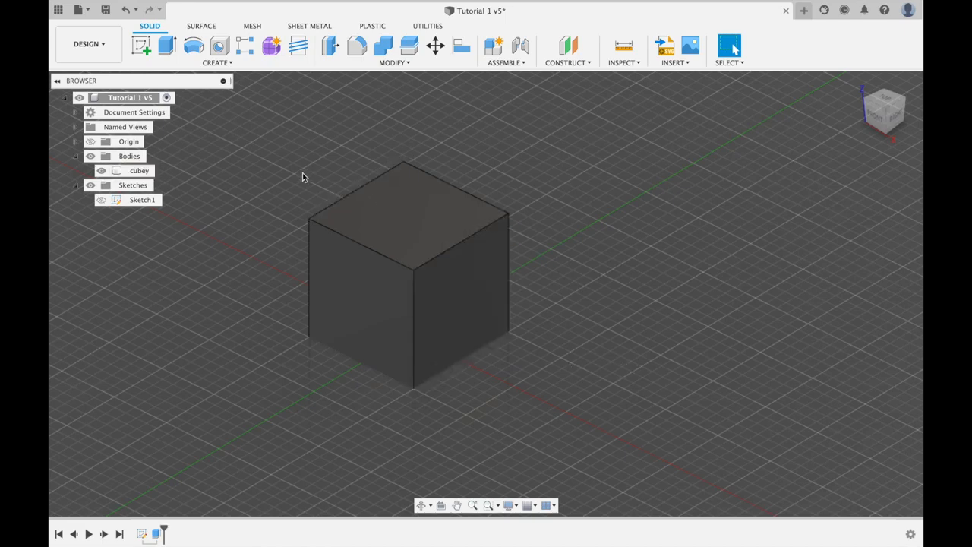
Create a new sketch on the horizontal XY origin plane, with free grid space beside the cube
{"action": "left_click", "coordinate": [143, 49]}
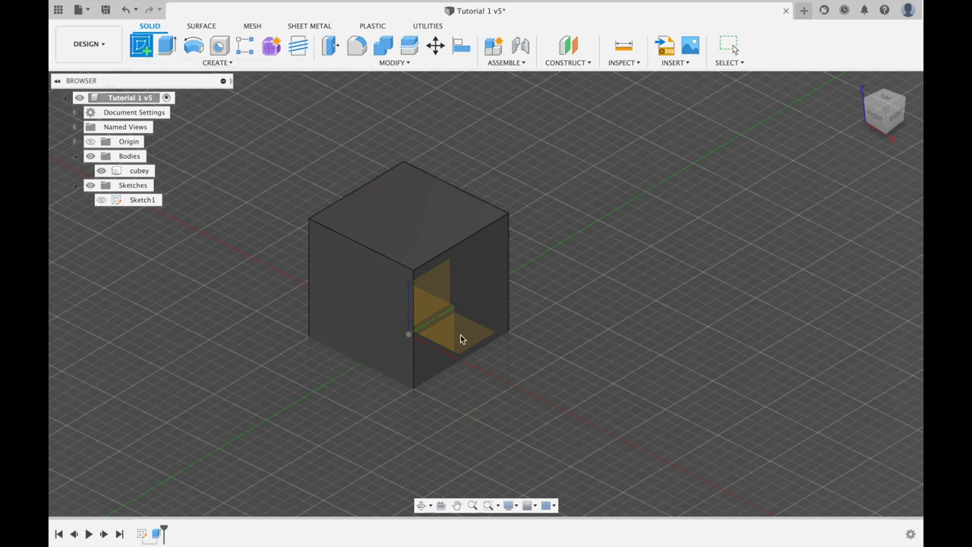
{"action": "left_click", "coordinate": [430, 315]}
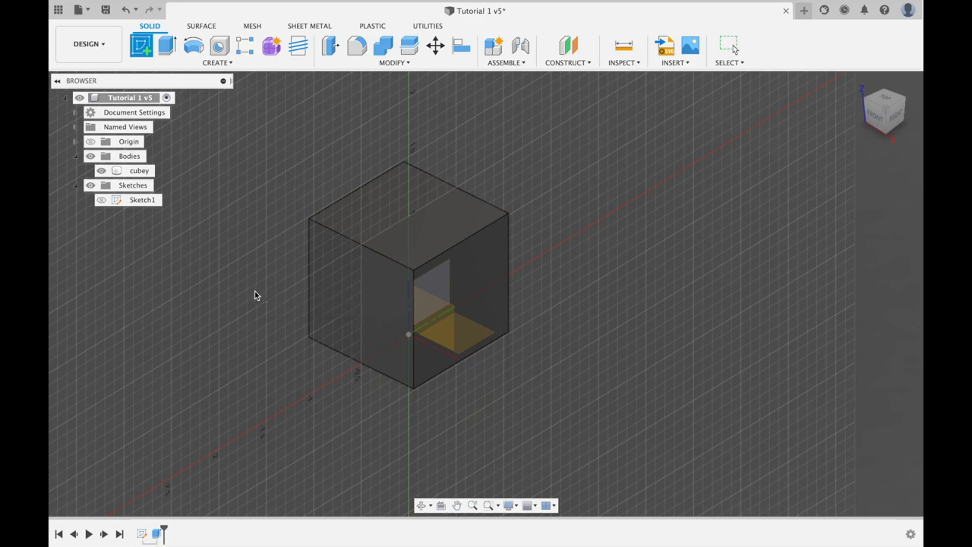
{"action": "left_click", "coordinate": [543, 407]}
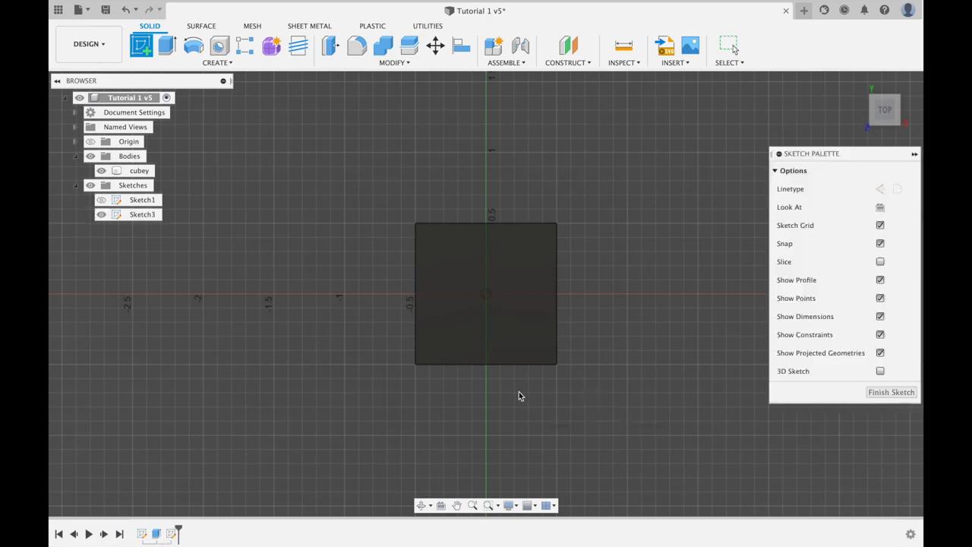
{"action": "middle_click_drag", "start_coordinate": [508, 390], "coordinate": [410, 367]}
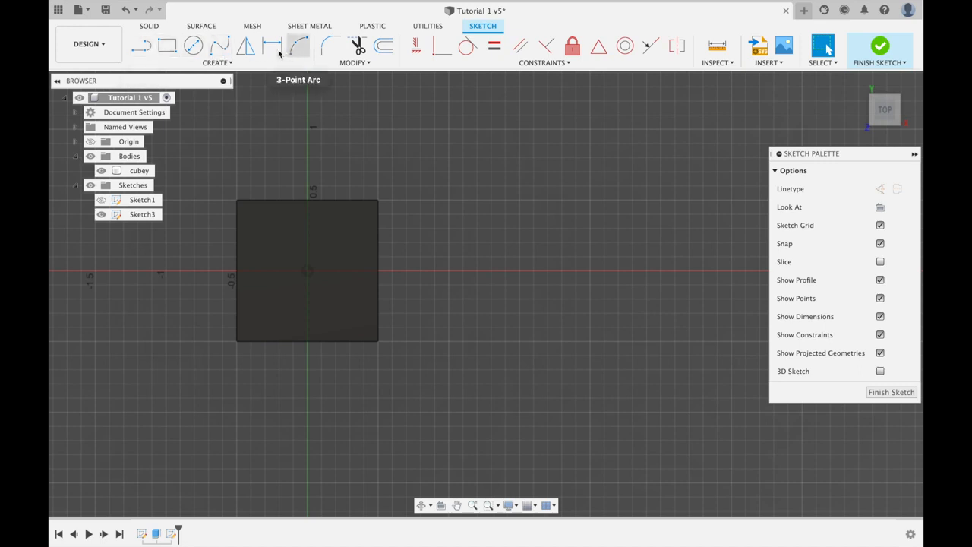
Draw a vertical line 1 in long with the Line tool in the free grid space beside the cube
{"action": "left_click", "coordinate": [142, 47]}
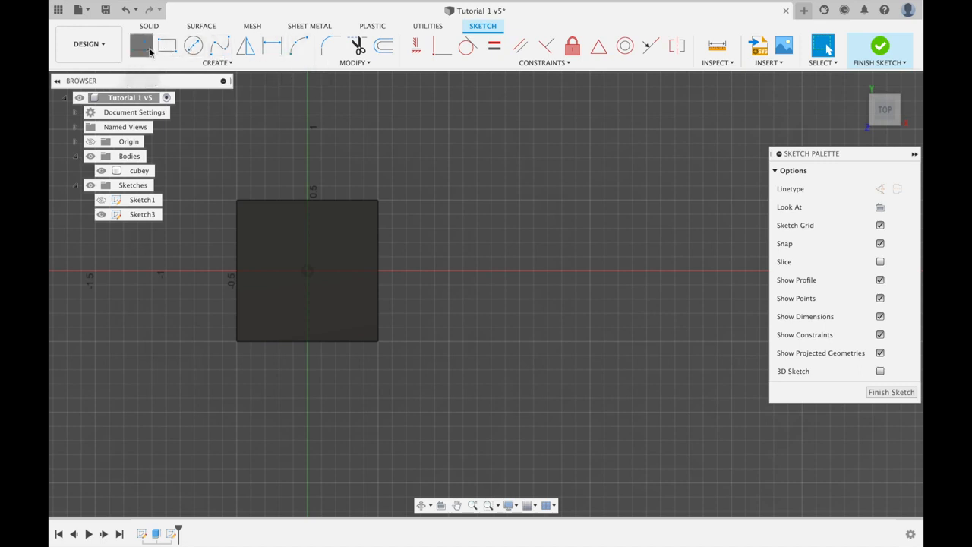
{"action": "left_click", "coordinate": [448, 201]}
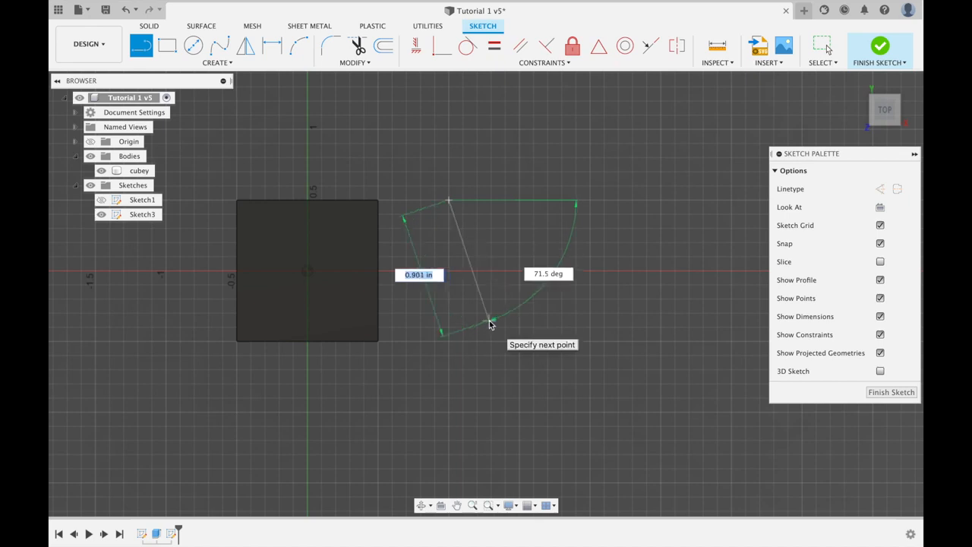
{"action": "key", "text": "Tab"}
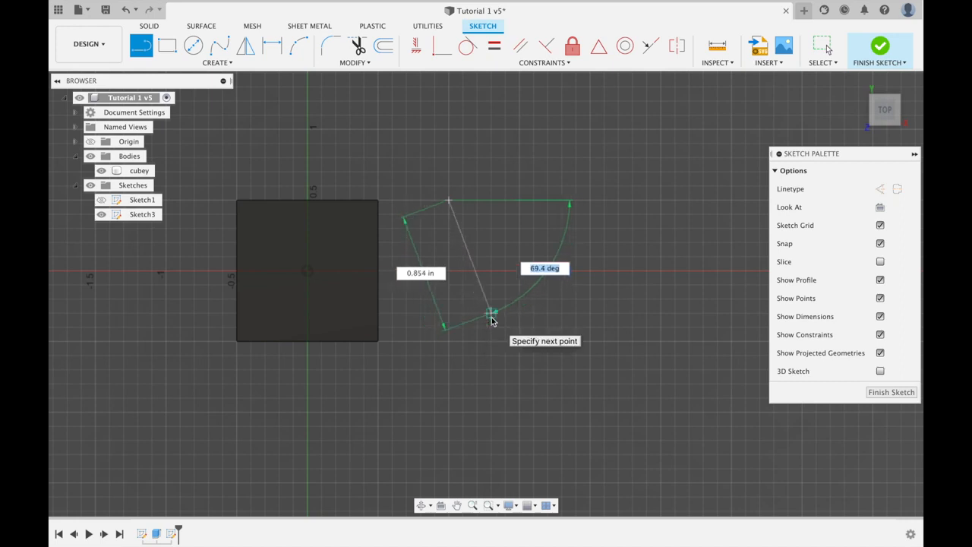
{"action": "key", "text": "Tab"}
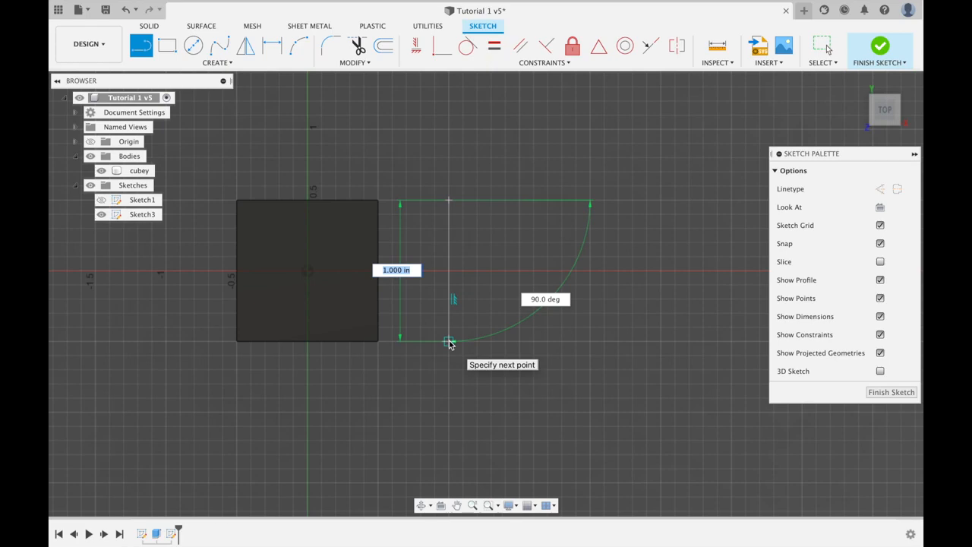
{"action": "scroll", "coordinate": [450, 343], "scroll_direction": "up", "scroll_amount": 4}
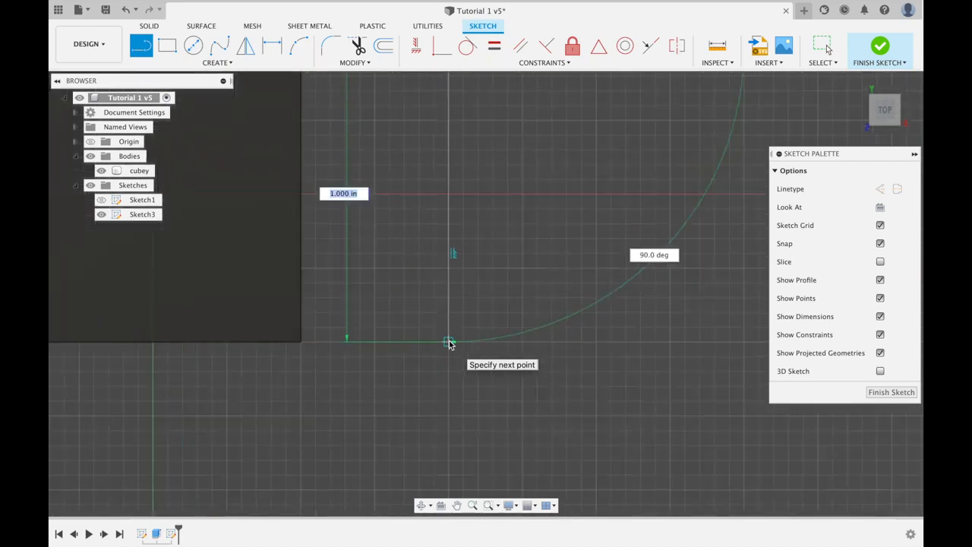
{"action": "scroll", "coordinate": [449, 343], "scroll_direction": "down", "scroll_amount": 3}
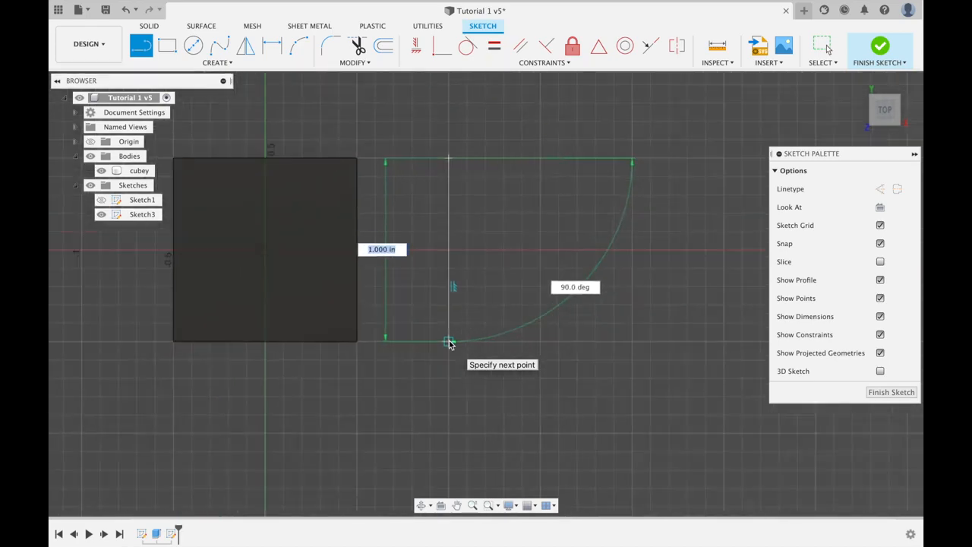
{"action": "left_click", "coordinate": [449, 343]}
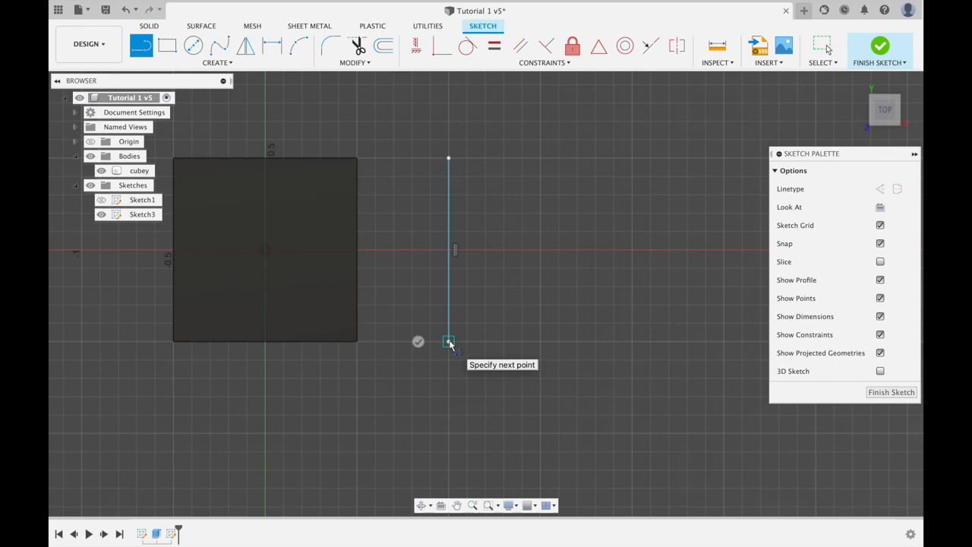
{"action": "middle_click_drag", "start_coordinate": [449, 343], "coordinate": [384, 354]}
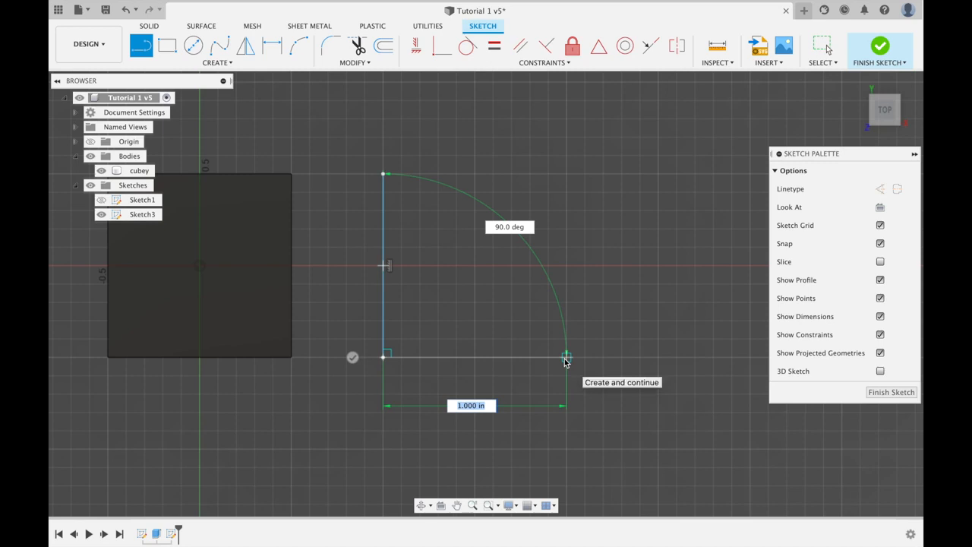
{"action": "key", "text": "Escape"}
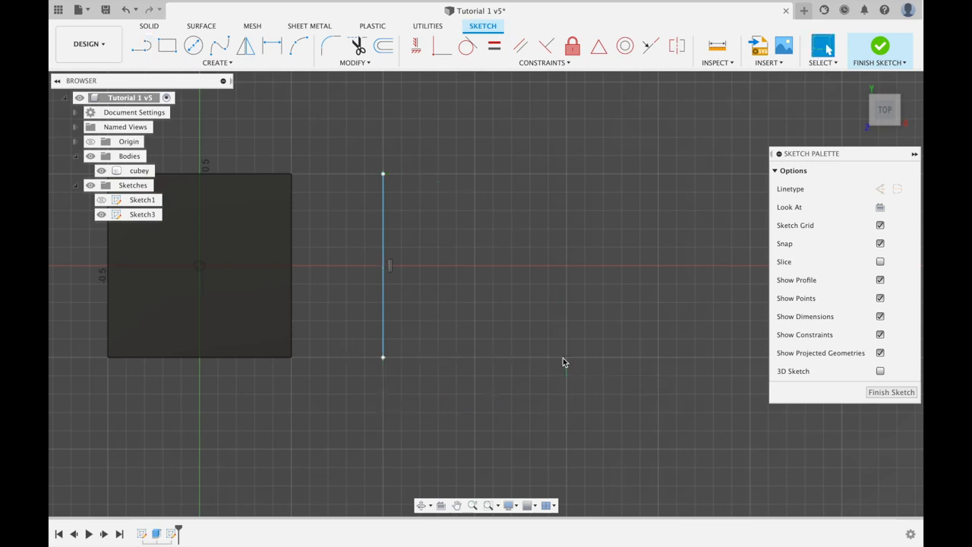
{"action": "left_click", "coordinate": [382, 296]}
Draw a horizontal line from the vertical line's lower endpoint, away from the cube, with length 1 in and angle 0 deg
{"action": "left_click", "coordinate": [142, 48]}
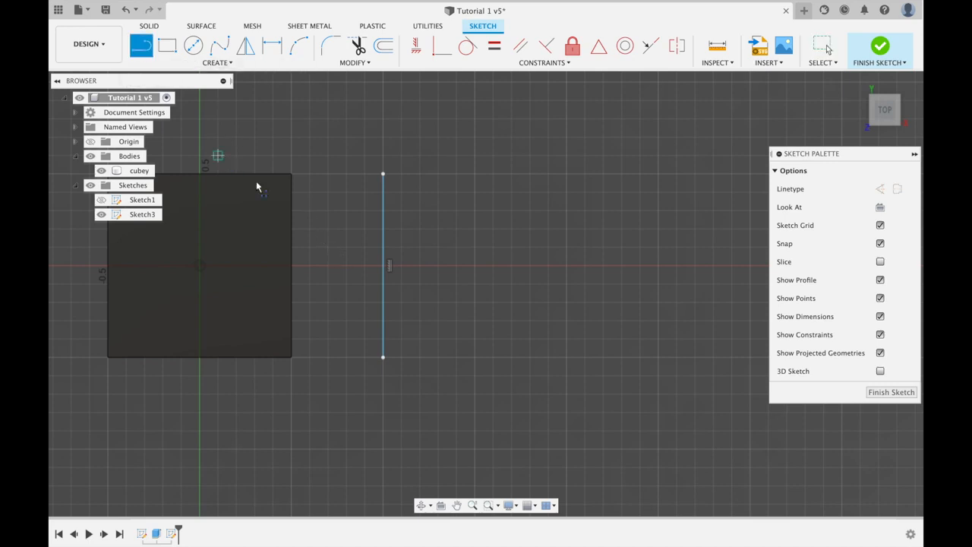
{"action": "left_click", "coordinate": [383, 357]}
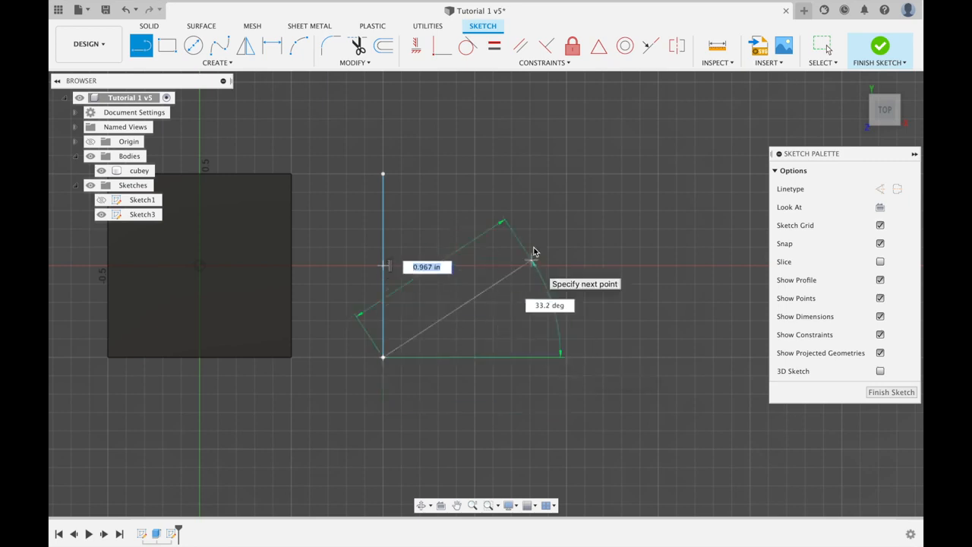
{"action": "type", "text": "1"}
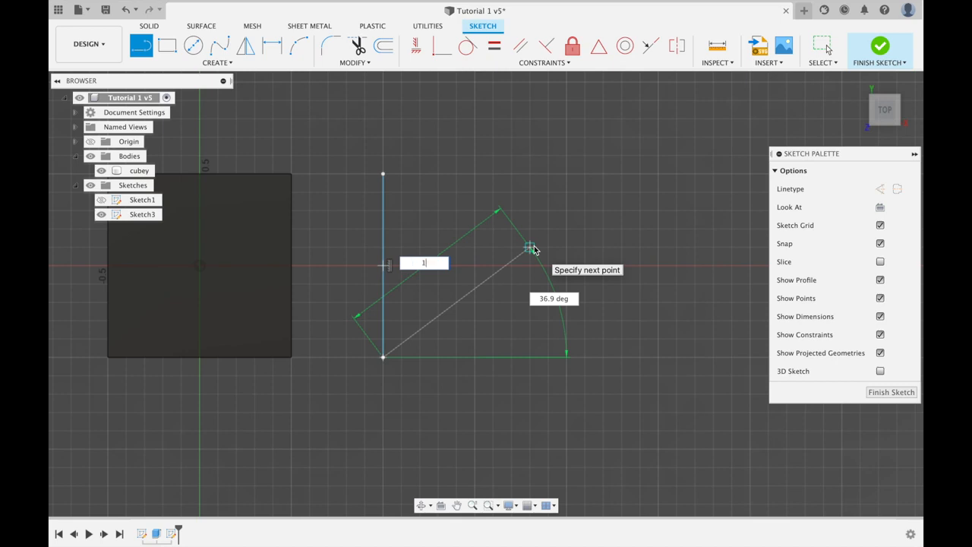
{"action": "key", "text": "Tab"}
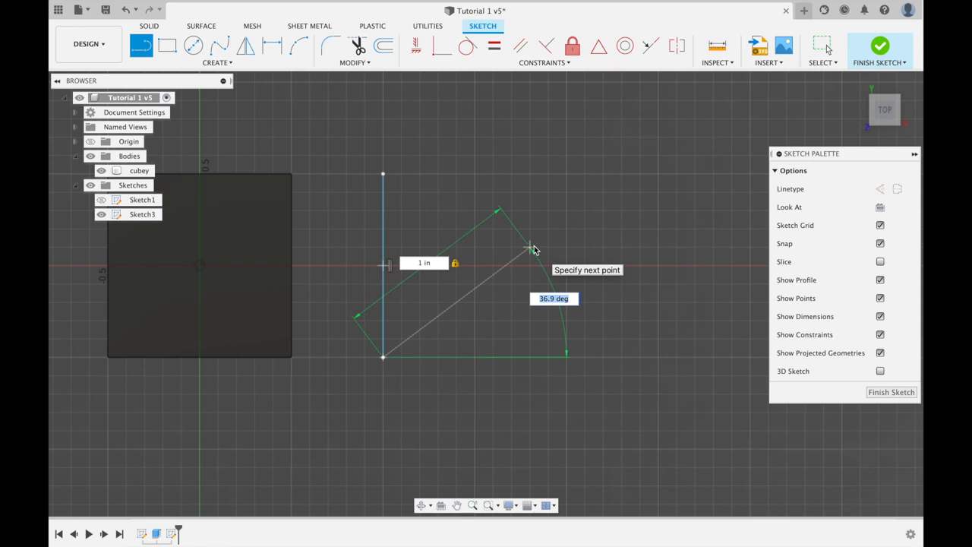
{"action": "type", "text": "0"}
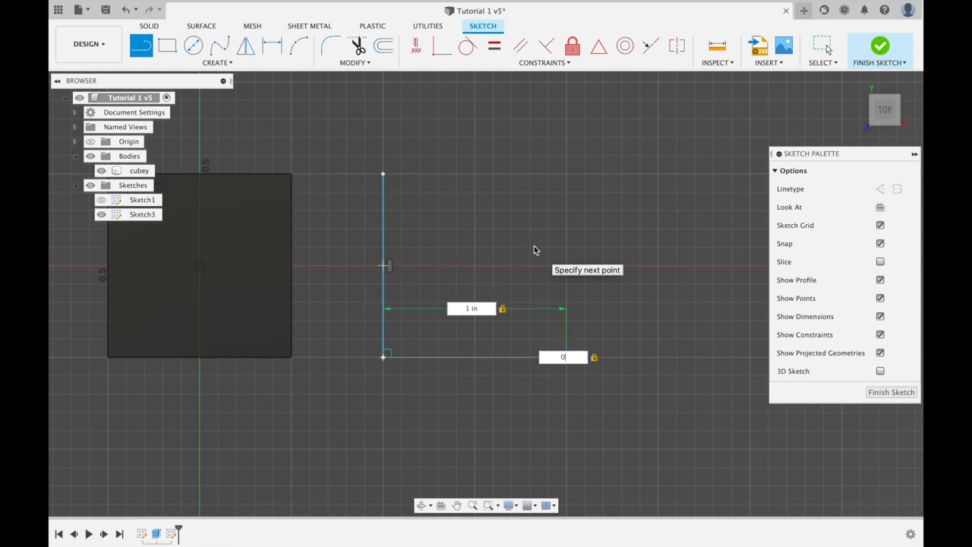
{"action": "key", "text": "Return"}
{"action": "key", "text": "Escape"}
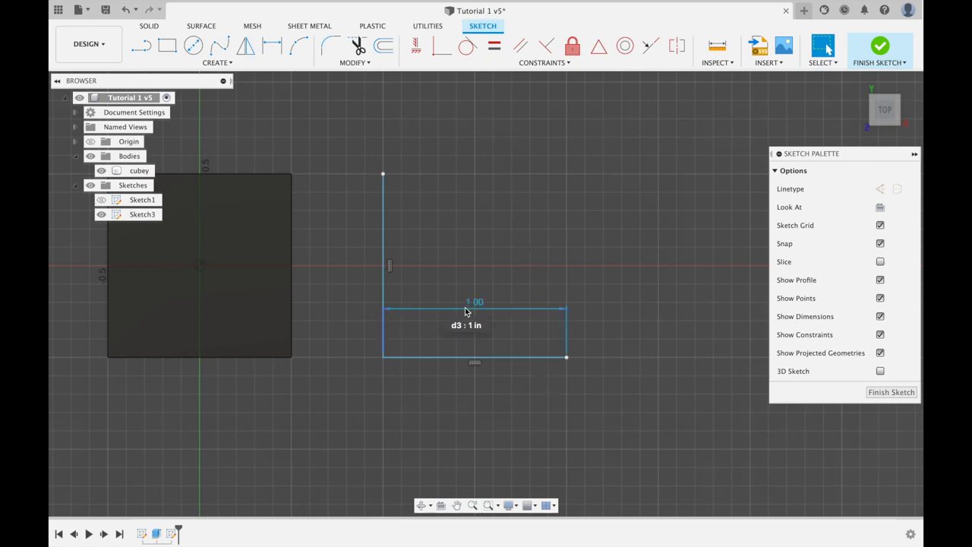
{"action": "left_click", "coordinate": [395, 358]}
{"action": "left_click", "coordinate": [556, 382]}
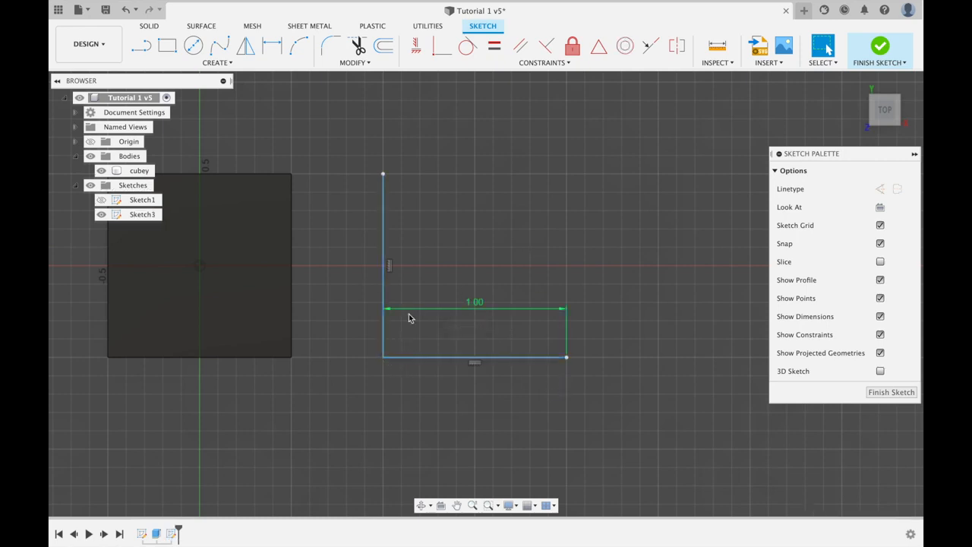
Close the square by drawing its missing 1 in vertical side and its upper side back to the first line's endpoint
{"action": "left_click", "coordinate": [148, 49]}
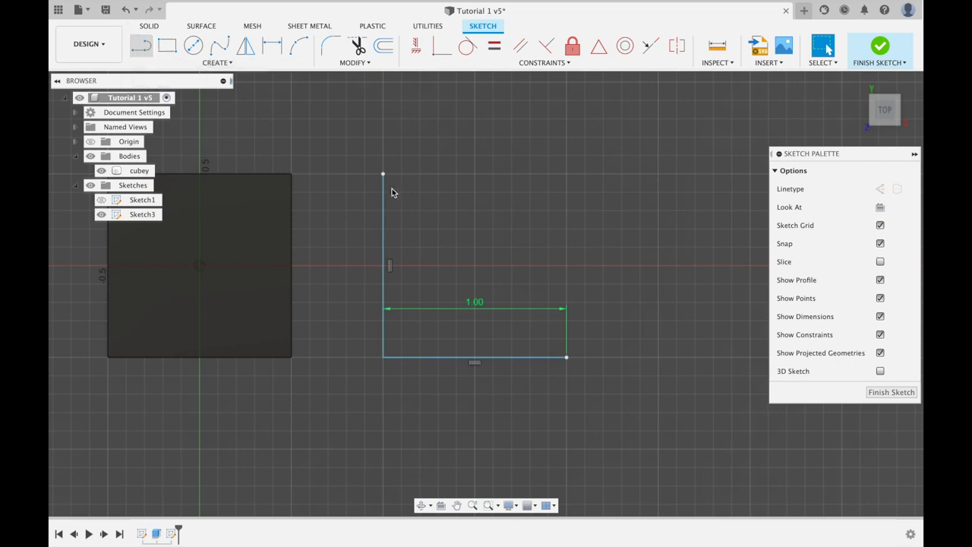
{"action": "left_click", "coordinate": [567, 356]}
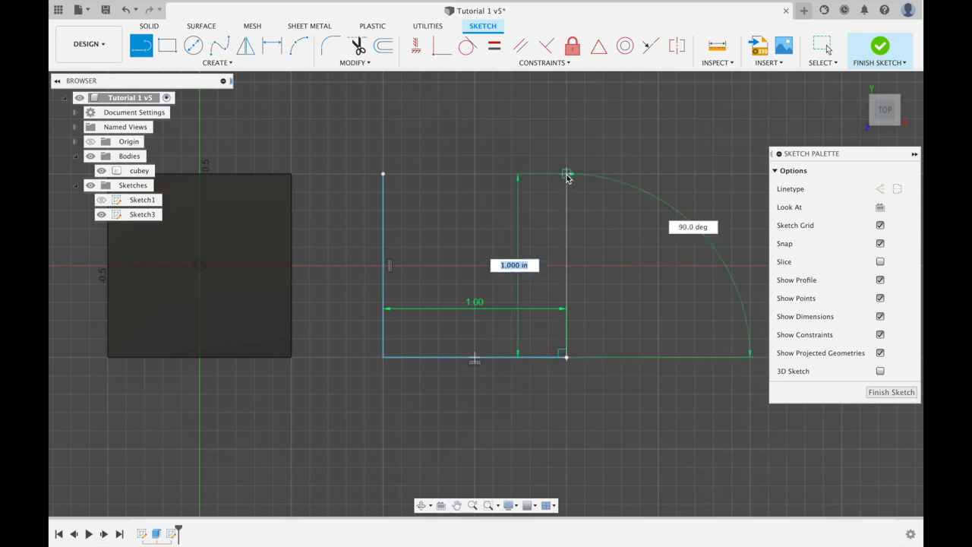
{"action": "left_click", "coordinate": [566, 174]}
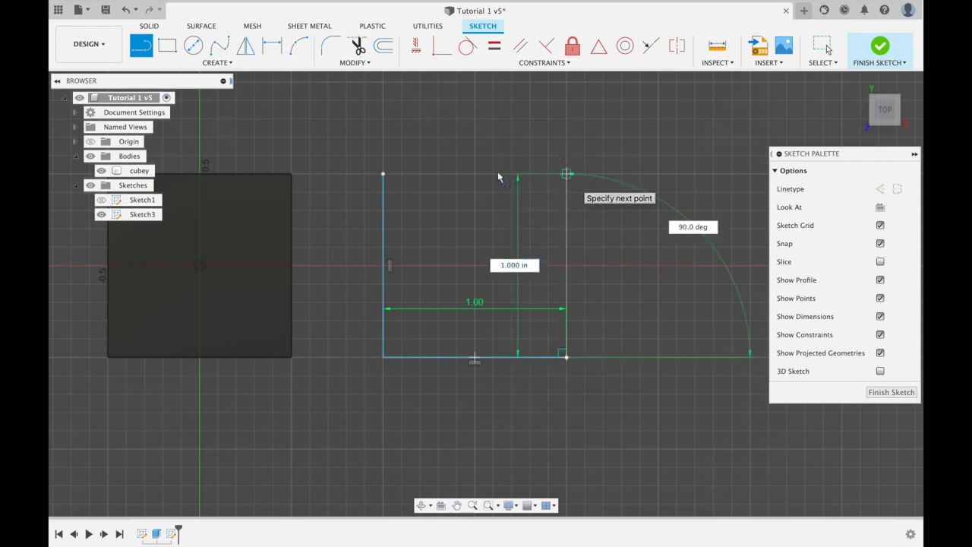
{"action": "left_click", "coordinate": [383, 174]}
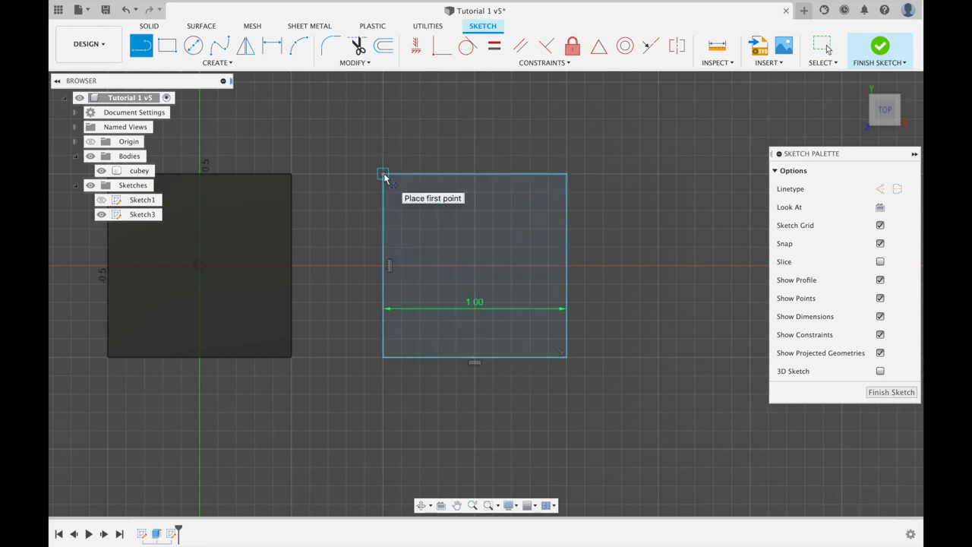
{"action": "key", "text": "Escape"}
Extrude the square profile 1 in upward as a new body beside the existing cube
{"action": "scroll", "coordinate": [607, 303], "scroll_direction": "down", "scroll_amount": 3}
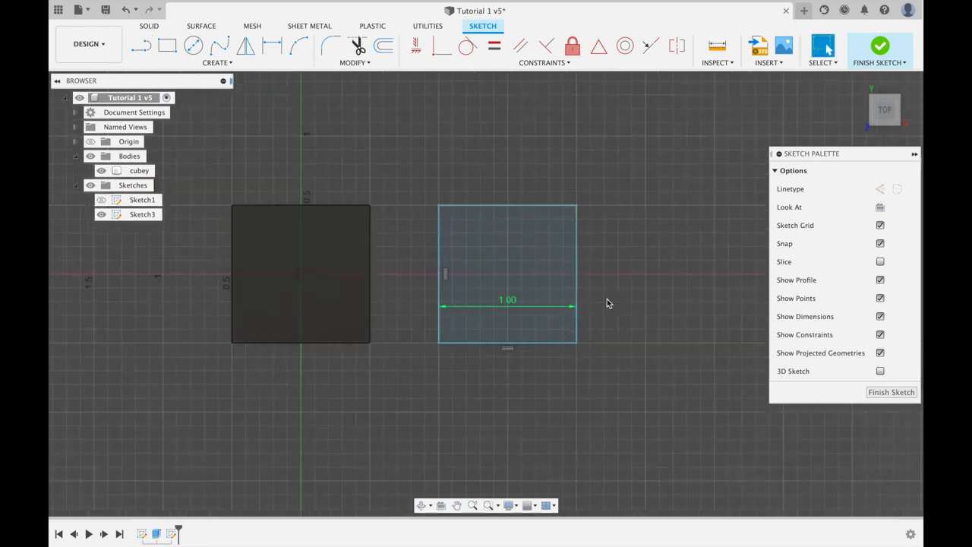
{"action": "scroll", "coordinate": [607, 299], "scroll_direction": "up", "scroll_amount": 1}
{"action": "mouse_move", "coordinate": [607, 299]}
{"action": "middle_mouse_down"}
{"action": "mouse_move", "coordinate": [631, 306]}
{"action": "mouse_move", "coordinate": [591, 246]}
{"action": "middle_mouse_up"}
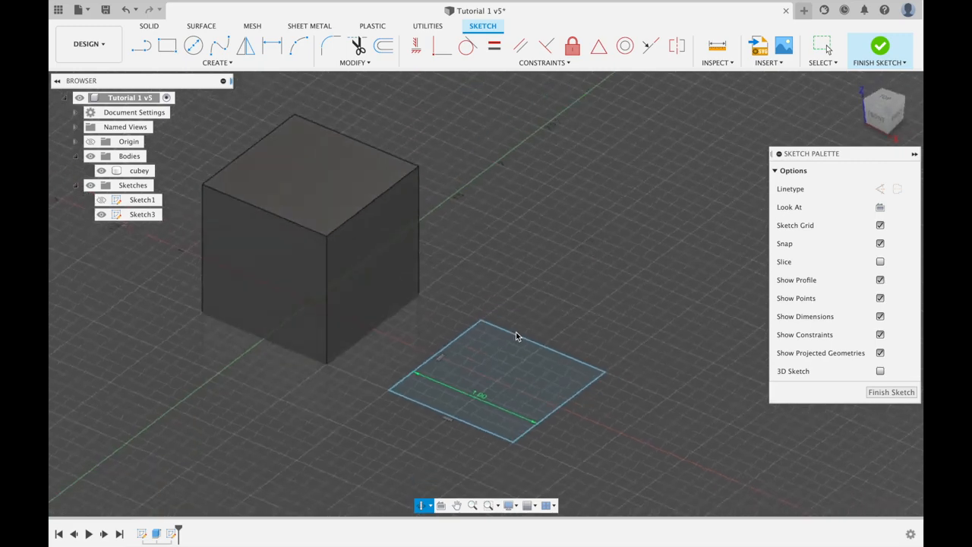
{"action": "mouse_move", "coordinate": [502, 354]}
{"action": "middle_mouse_down", "text": "shift"}
{"action": "mouse_move", "coordinate": [527, 291]}
{"action": "mouse_move", "coordinate": [504, 342]}
{"action": "mouse_move", "coordinate": [547, 358]}
{"action": "middle_mouse_up", "text": "shift"}
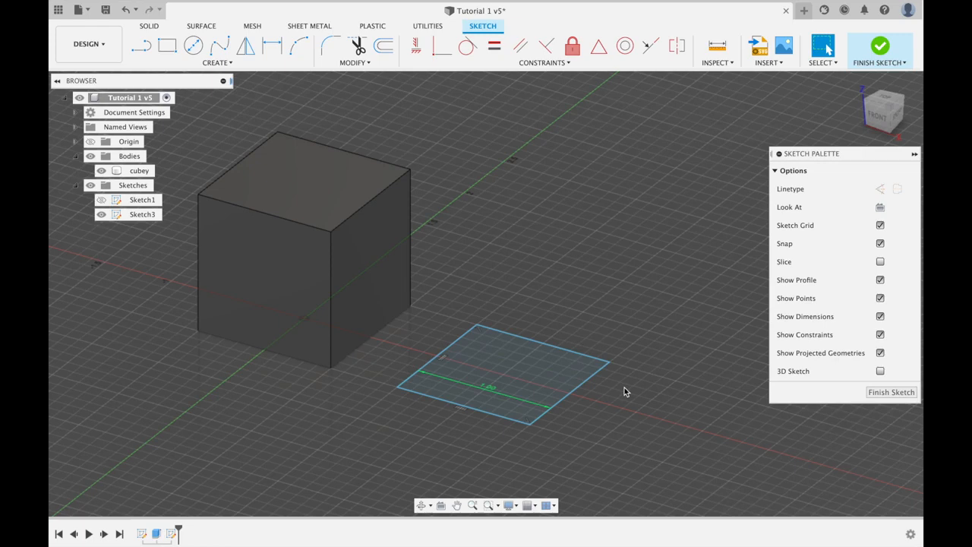
{"action": "left_click", "coordinate": [533, 376]}
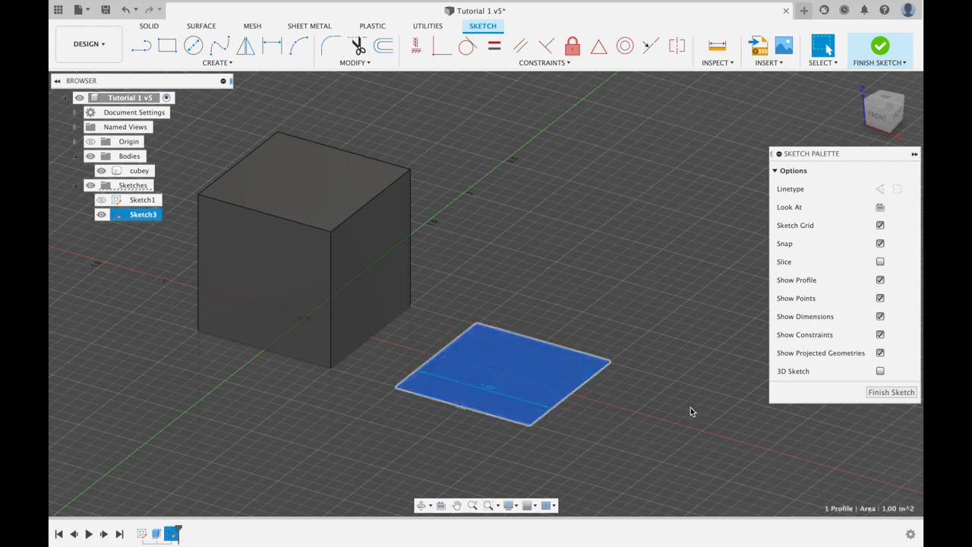
{"action": "key", "text": "e"}
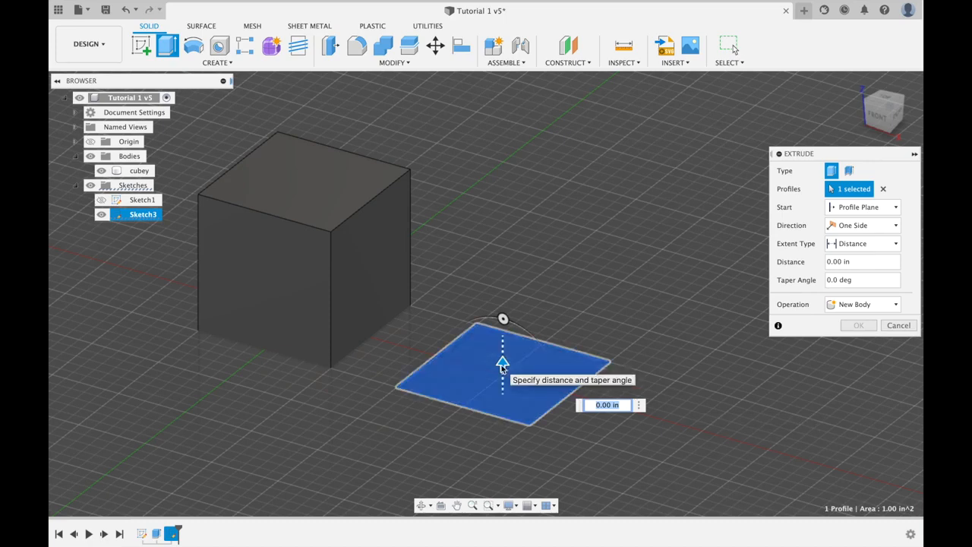
{"action": "left_click_drag", "start_coordinate": [502, 365], "coordinate": [507, 191]}
{"action": "left_click_drag", "start_coordinate": [504, 190], "coordinate": [504, 228]}
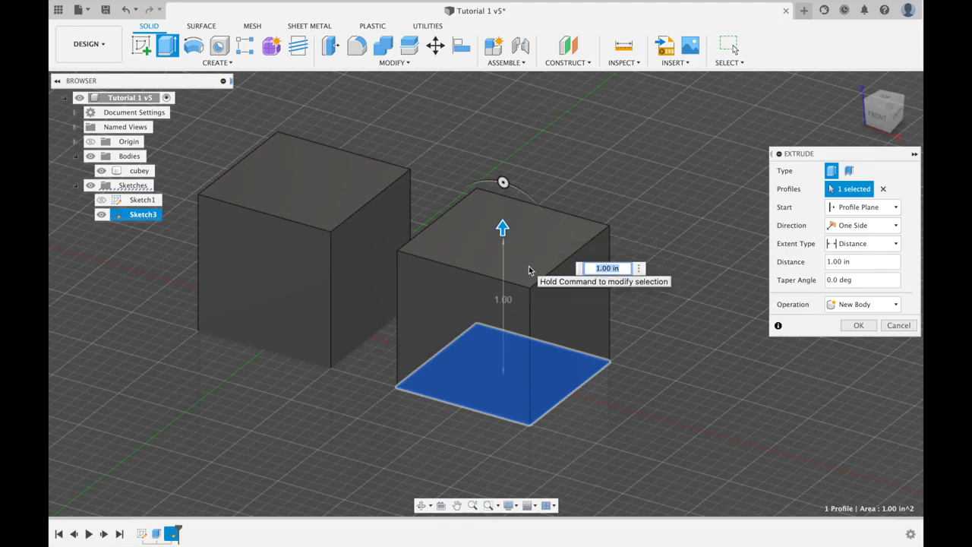
{"action": "middle_click_drag", "start_coordinate": [536, 252], "coordinate": [540, 249], "text": "shift"}
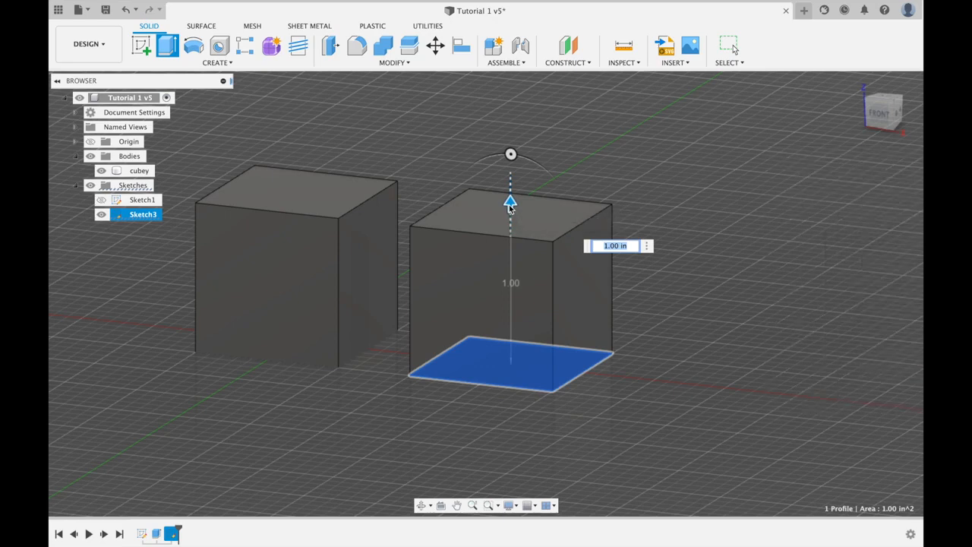
{"action": "key", "text": "Return"}
Rename the newly extruded body as "cubey's friend" and leave nothing selected
{"action": "mouse_move", "coordinate": [677, 399]}
{"action": "middle_mouse_down", "text": "shift"}
{"action": "mouse_move", "coordinate": [650, 382]}
{"action": "mouse_move", "coordinate": [642, 395]}
{"action": "middle_mouse_up", "text": "shift"}
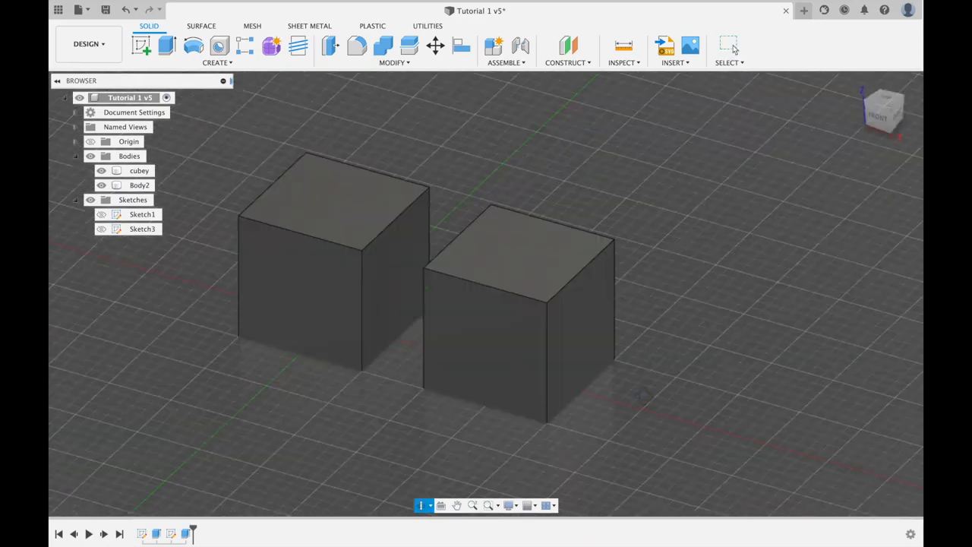
{"action": "left_click", "coordinate": [141, 186]}
{"action": "double_click", "coordinate": [142, 186]}
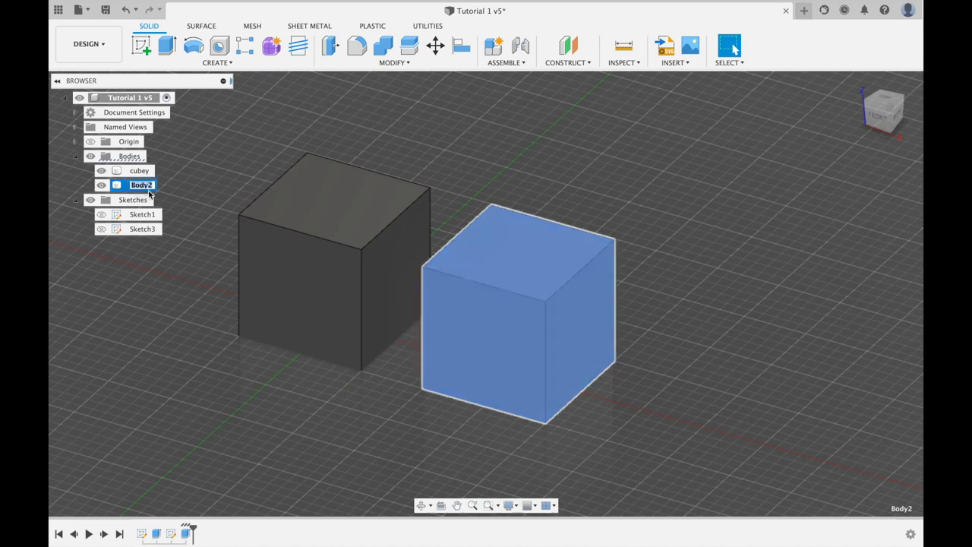
{"action": "type", "text": "cubey's friend"}
{"action": "key", "text": "Return"}
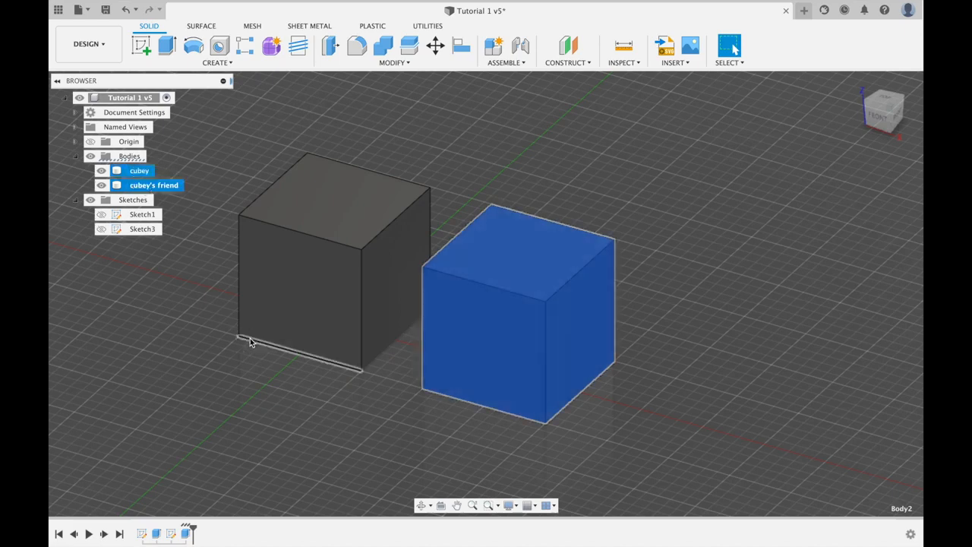
{"action": "key", "text": "Escape"}
Create another new sketch on the horizontal XY origin plane beneath the cubes
{"action": "middle_click_drag", "start_coordinate": [243, 358], "coordinate": [393, 365]}
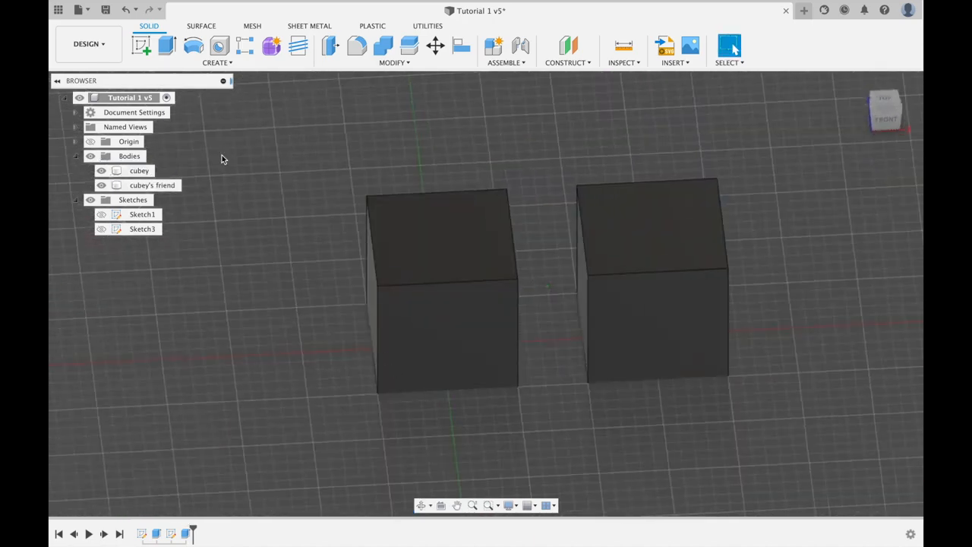
{"action": "left_click", "coordinate": [147, 51]}
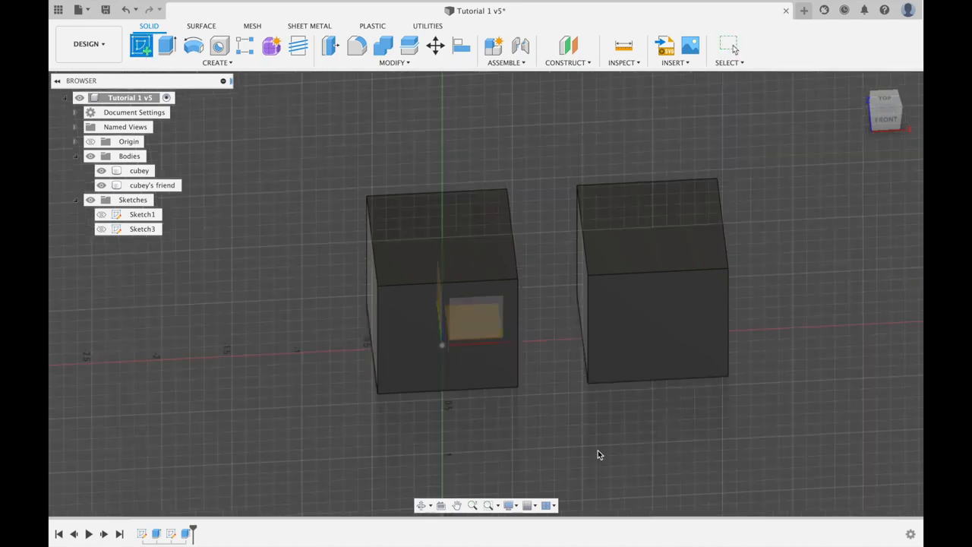
{"action": "middle_click_drag", "start_coordinate": [583, 435], "coordinate": [576, 460], "text": "shift"}
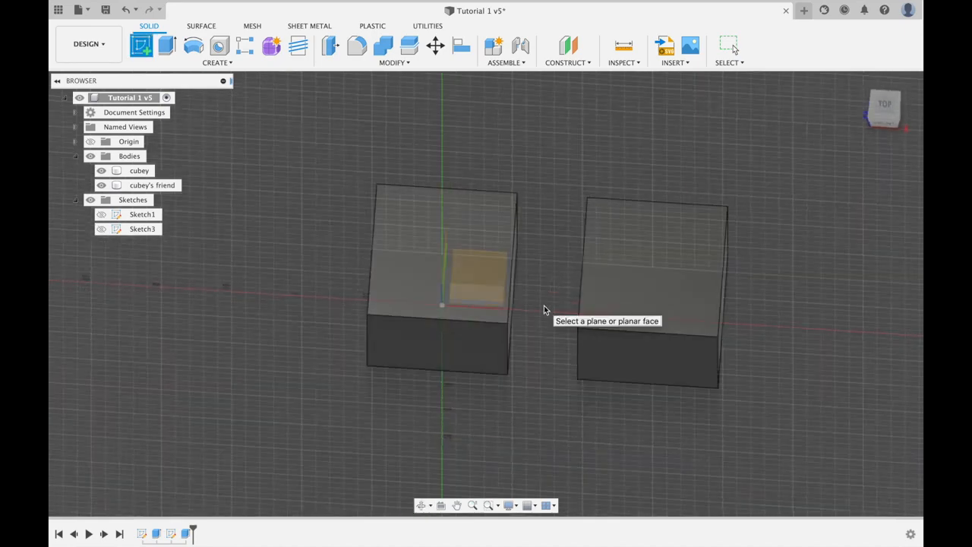
{"action": "key", "text": "Escape"}
{"action": "middle_click_drag", "start_coordinate": [576, 460], "coordinate": [641, 384], "text": "shift"}
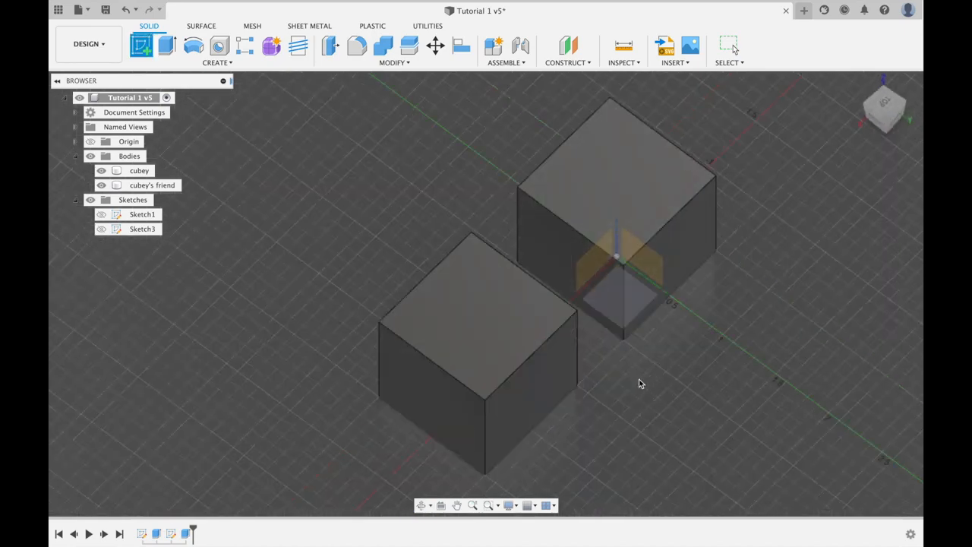
{"action": "left_click", "coordinate": [639, 384]}
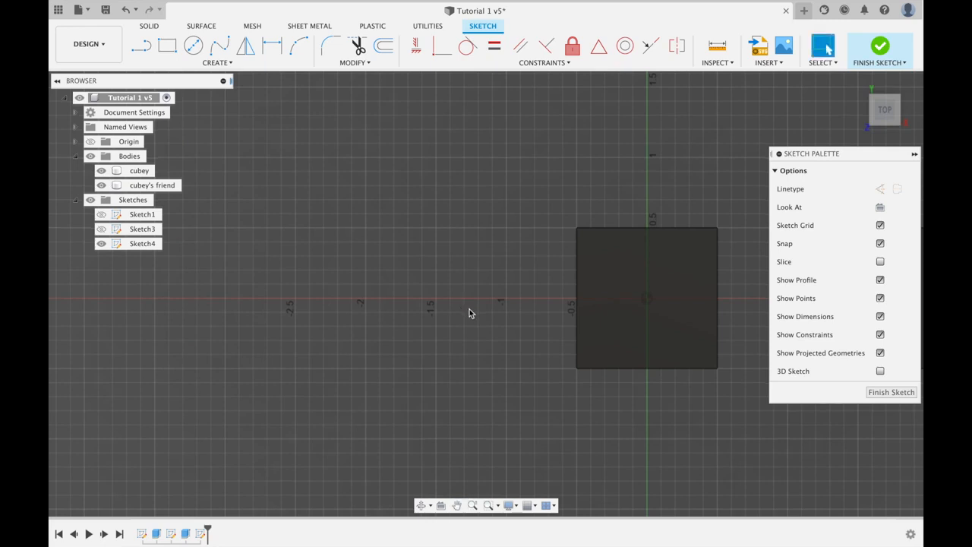
Sketch a 1 in square with the 2-Point Rectangle tool, 0.5 in from the first cube on its negative X side
{"action": "left_click", "coordinate": [167, 47]}
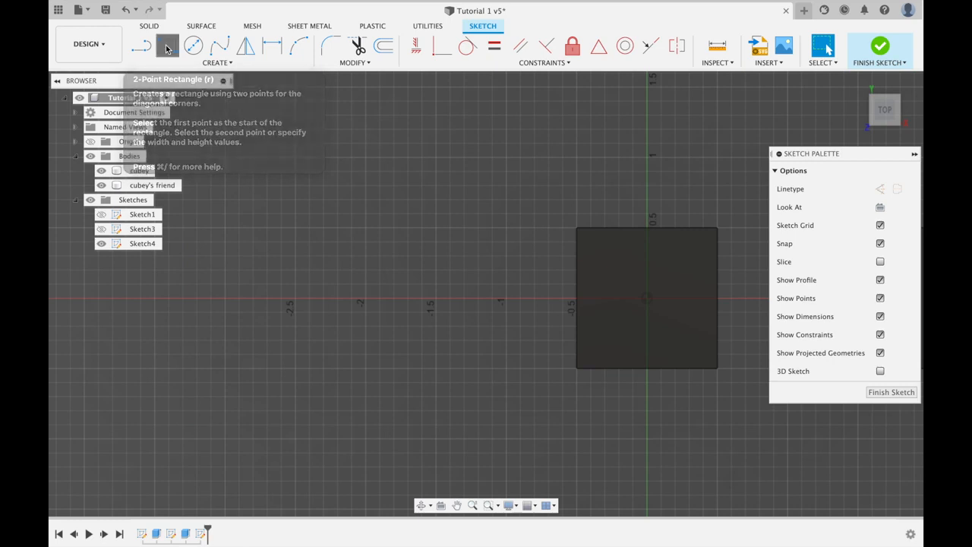
{"action": "left_click", "coordinate": [366, 228]}
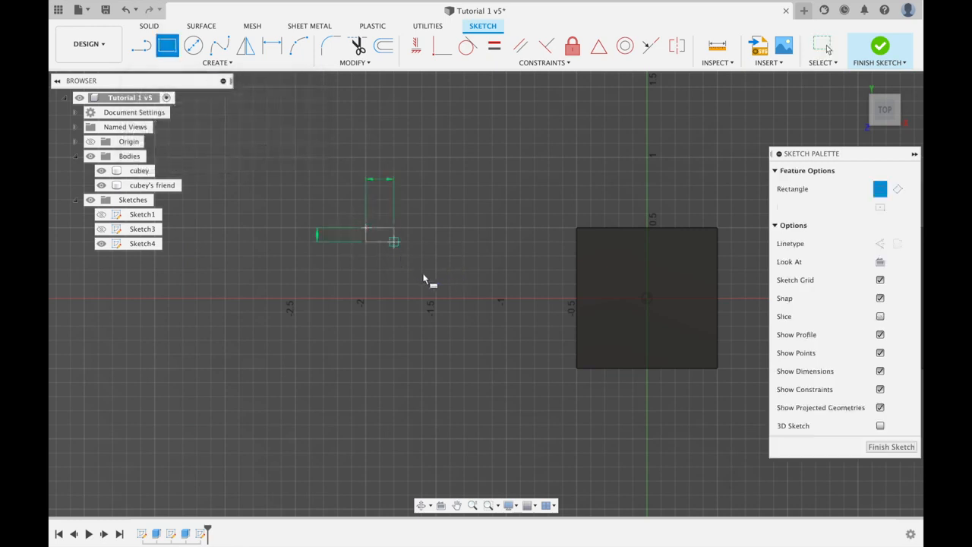
{"action": "left_click", "coordinate": [507, 369]}
{"action": "key", "text": "Escape"}
{"action": "middle_click_drag", "start_coordinate": [474, 313], "coordinate": [442, 289]}
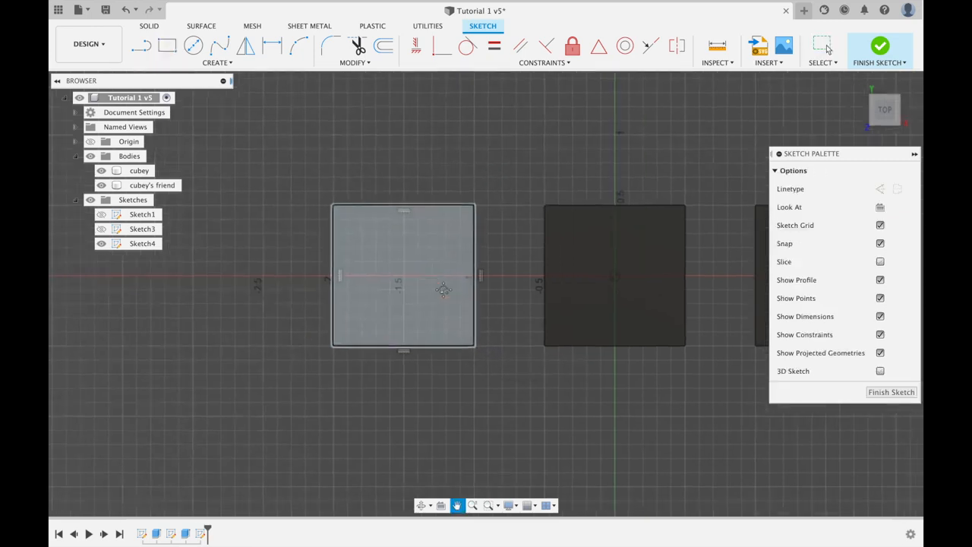
Extrude the new square profile 1 in upward as a new body
{"action": "left_click", "coordinate": [335, 218]}
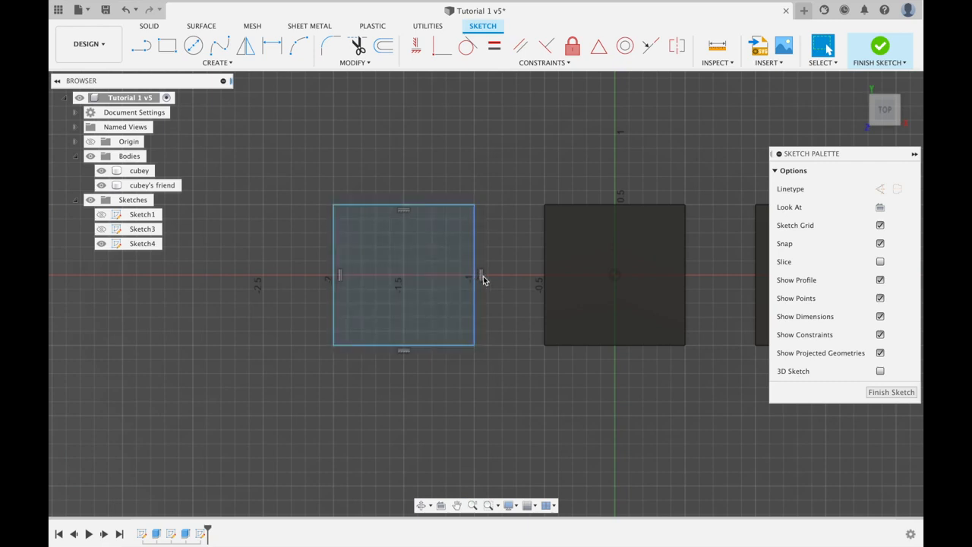
{"action": "left_click", "coordinate": [416, 263]}
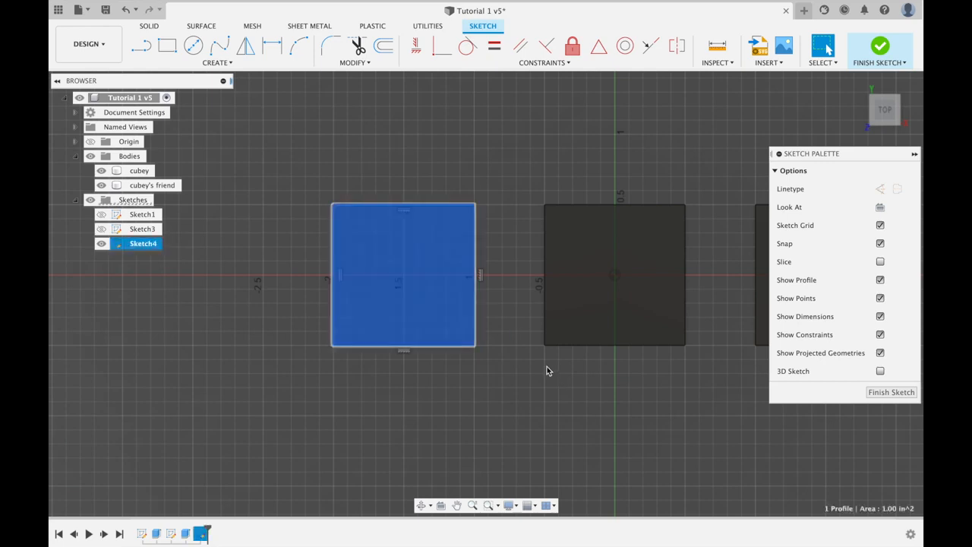
{"action": "middle_click_drag", "start_coordinate": [591, 408], "coordinate": [615, 339], "text": "shift"}
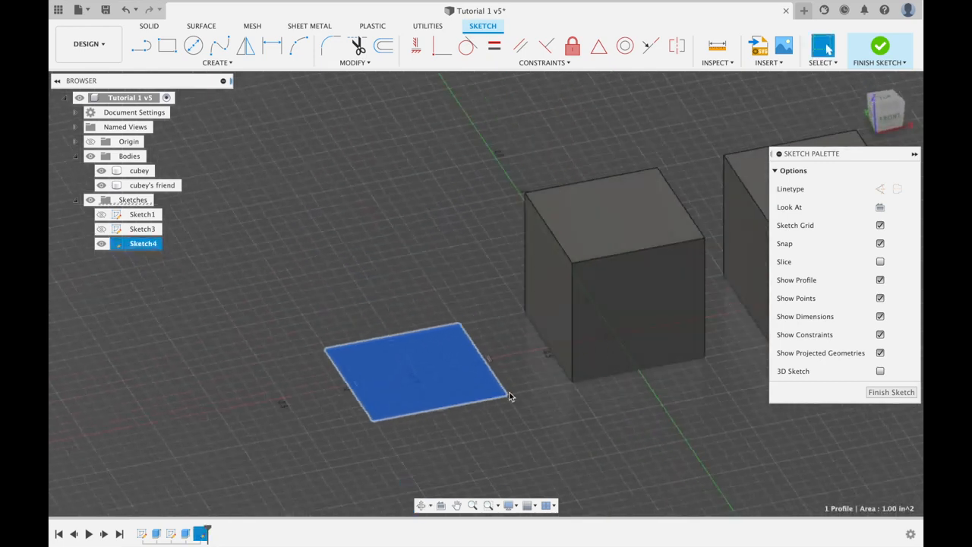
{"action": "left_click", "coordinate": [491, 399]}
{"action": "left_click", "coordinate": [453, 366]}
{"action": "key", "text": "e"}
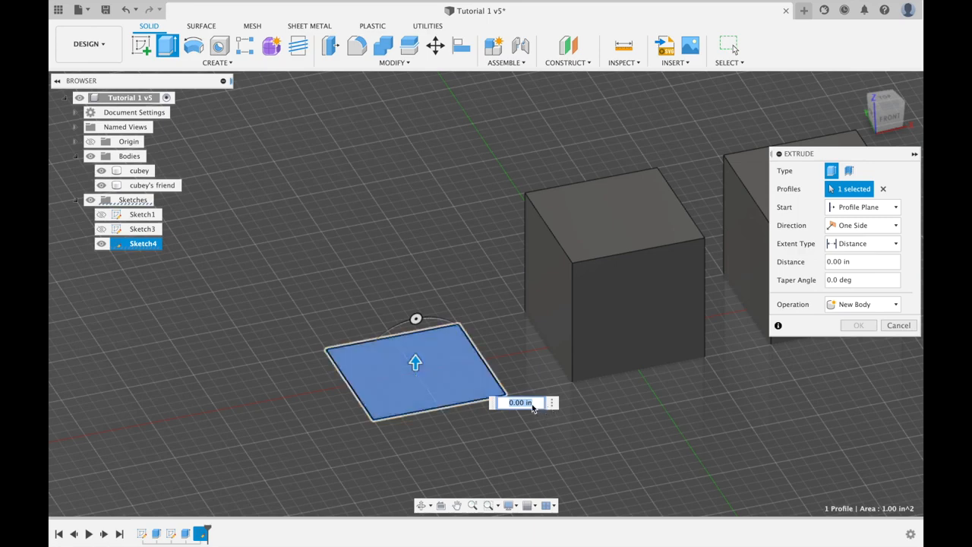
{"action": "type", "text": "1"}
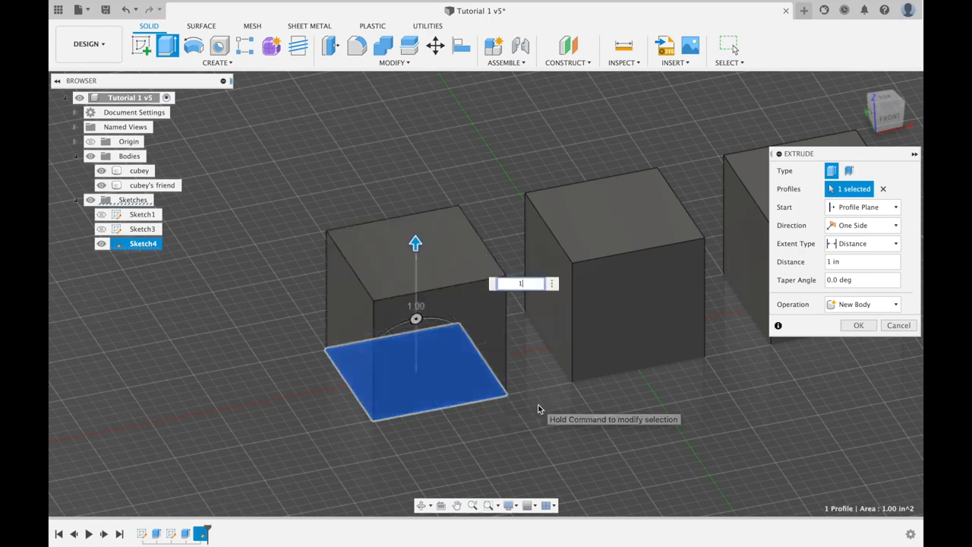
{"action": "key", "text": "Return"}
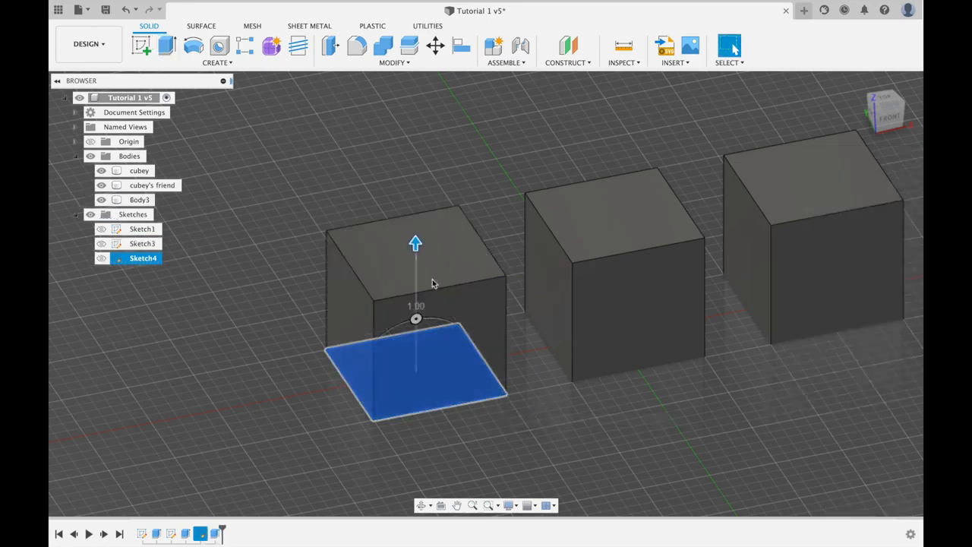
Rename the newly extruded body as "cubey's other friend" and leave nothing selected
{"action": "double_click", "coordinate": [142, 200]}
{"action": "type", "text": "cubey's other friend"}
{"action": "key", "text": "Return"}
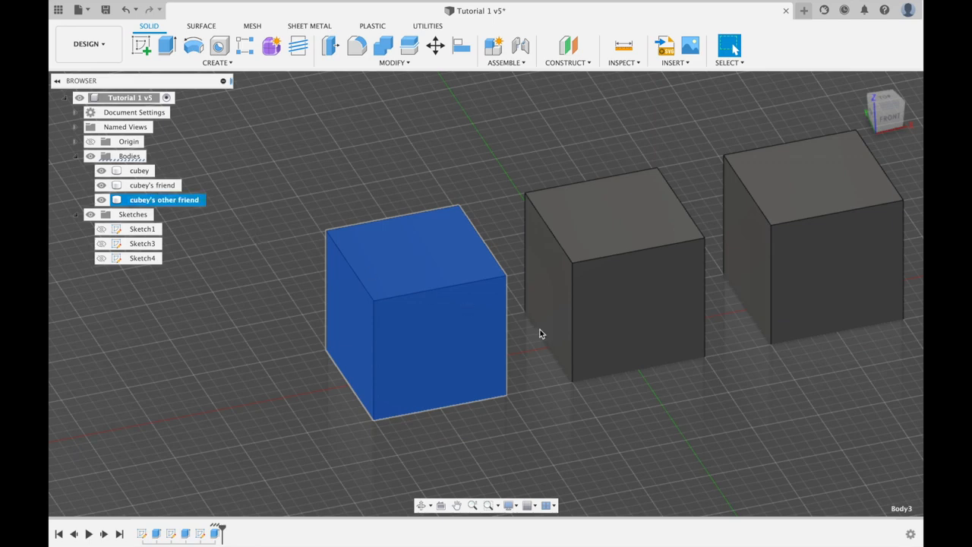
{"action": "left_click", "coordinate": [532, 334]}
{"action": "scroll", "coordinate": [526, 332], "scroll_direction": "down", "scroll_amount": 1}
{"action": "middle_click_drag", "start_coordinate": [481, 304], "coordinate": [469, 338], "text": "shift"}
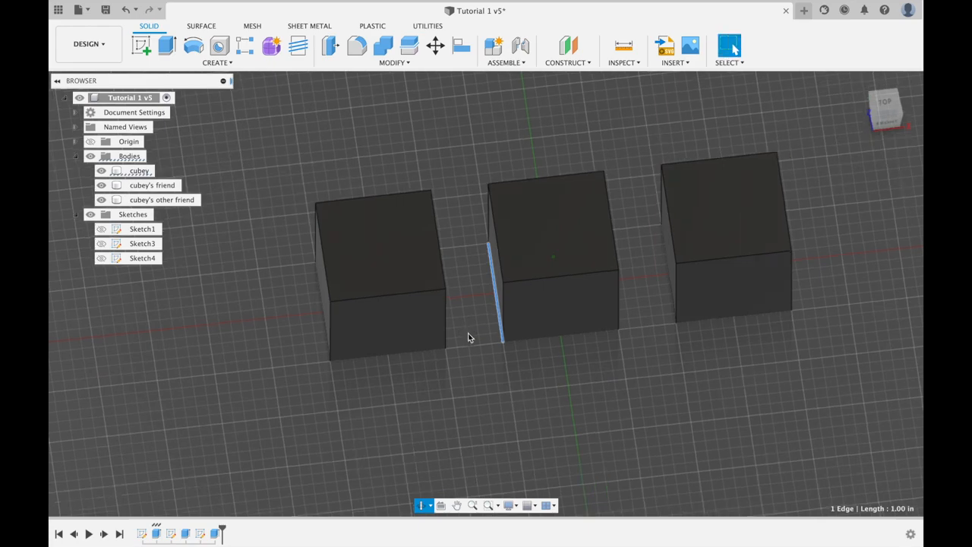
{"action": "left_click", "coordinate": [142, 47]}
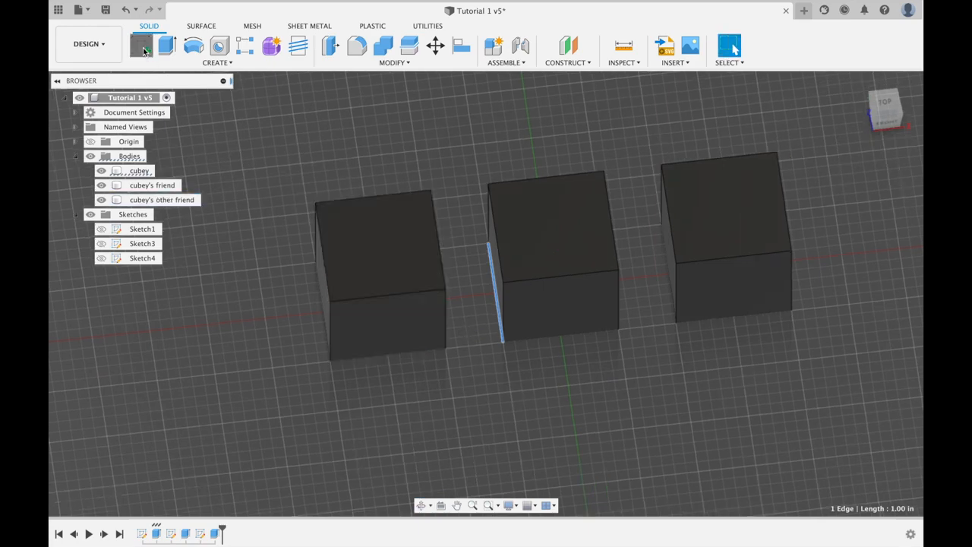
{"action": "middle_click_drag", "start_coordinate": [638, 191], "coordinate": [544, 231], "text": "shift"}
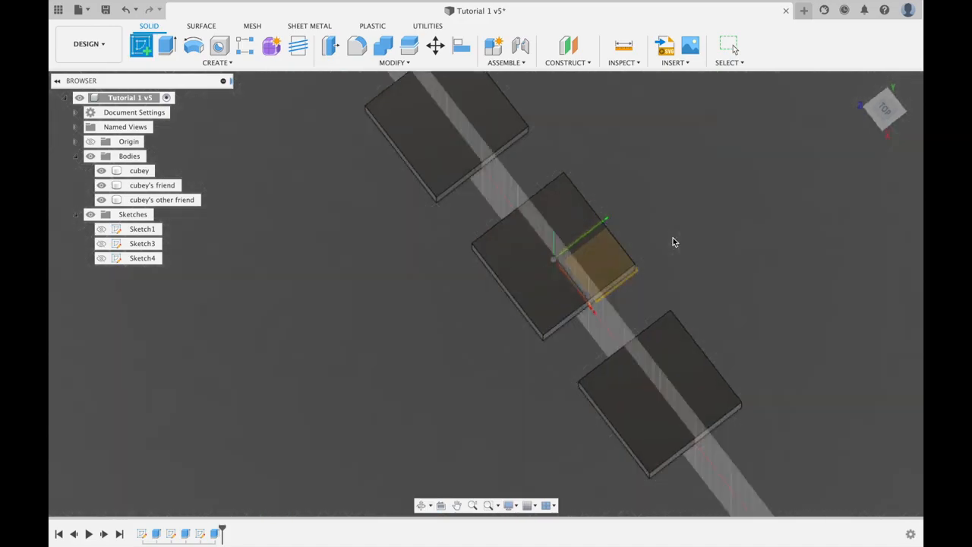
{"action": "left_click", "coordinate": [673, 241]}
{"action": "middle_click_drag", "start_coordinate": [542, 274], "coordinate": [575, 289], "text": "shift"}
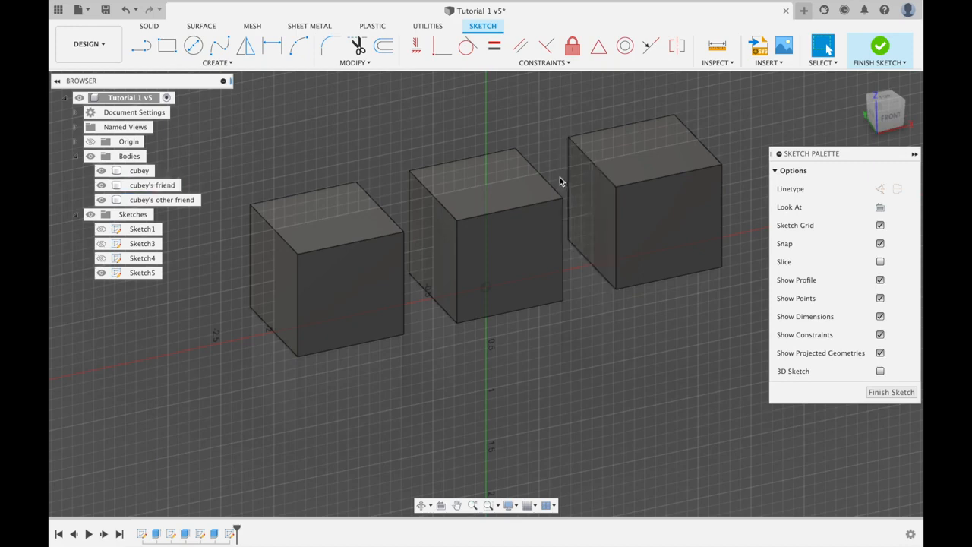
{"action": "key", "text": "super+z"}
Create a new sketch on the horizontal XY origin plane beneath the three cubes
{"action": "left_click", "coordinate": [139, 43]}
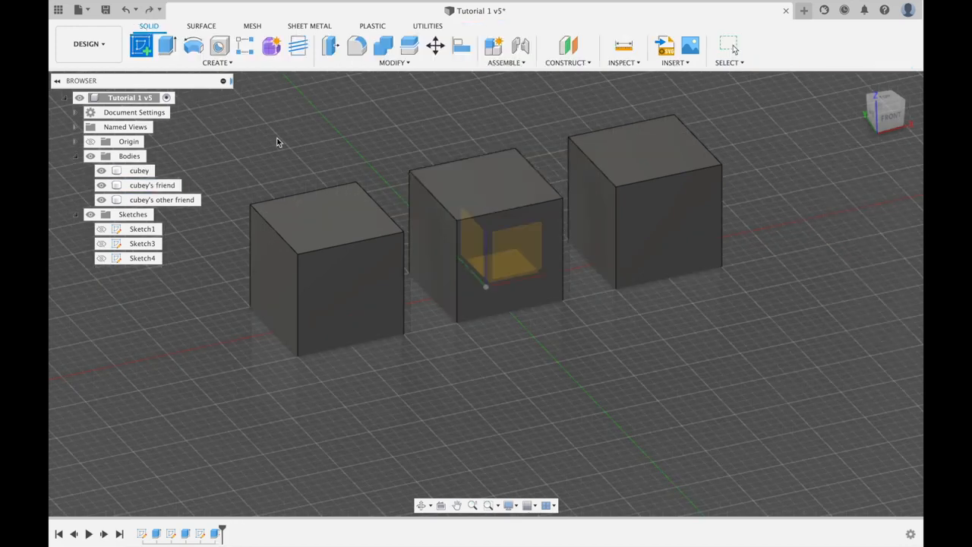
{"action": "left_click", "coordinate": [428, 182]}
{"action": "middle_click_drag", "start_coordinate": [368, 261], "coordinate": [362, 261], "text": "shift"}
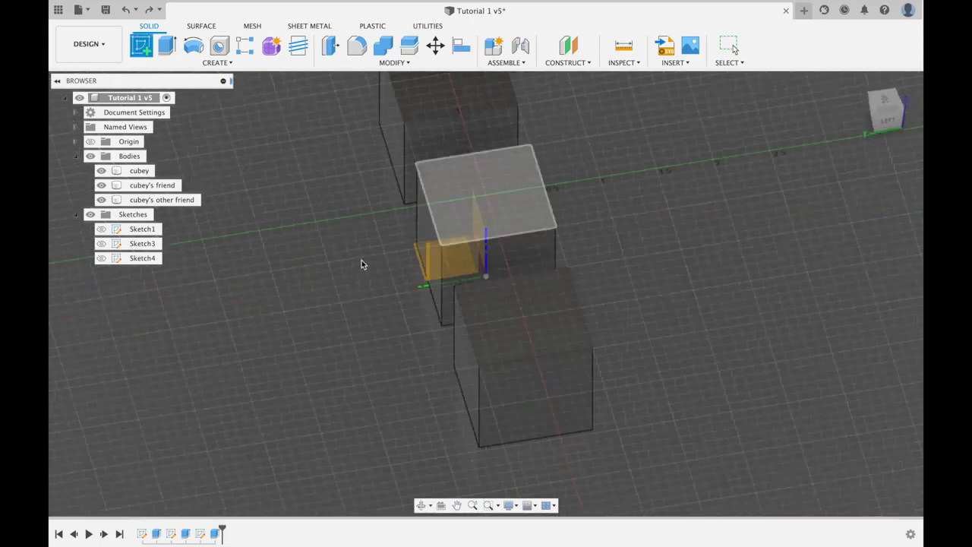
{"action": "middle_click_drag", "start_coordinate": [339, 223], "coordinate": [442, 325], "text": "shift"}
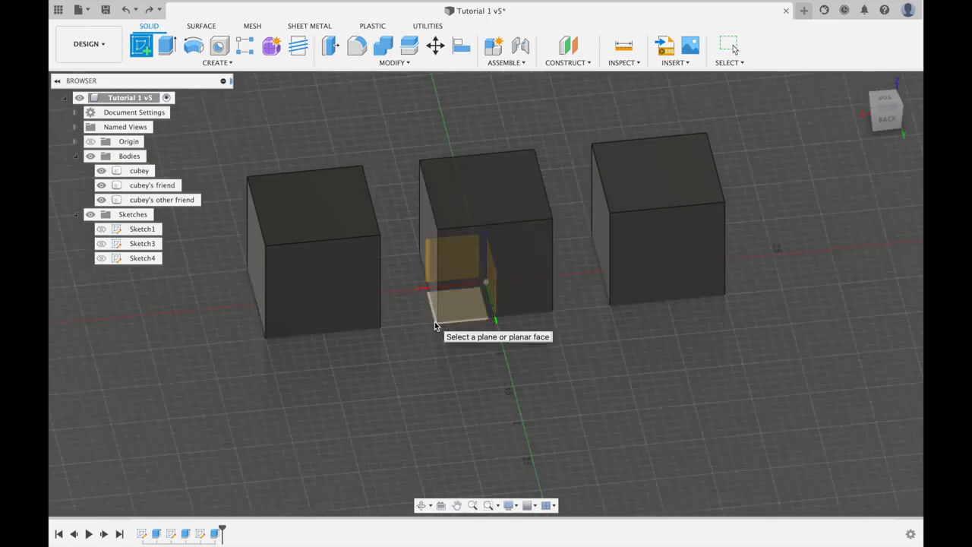
{"action": "left_click", "coordinate": [435, 322]}
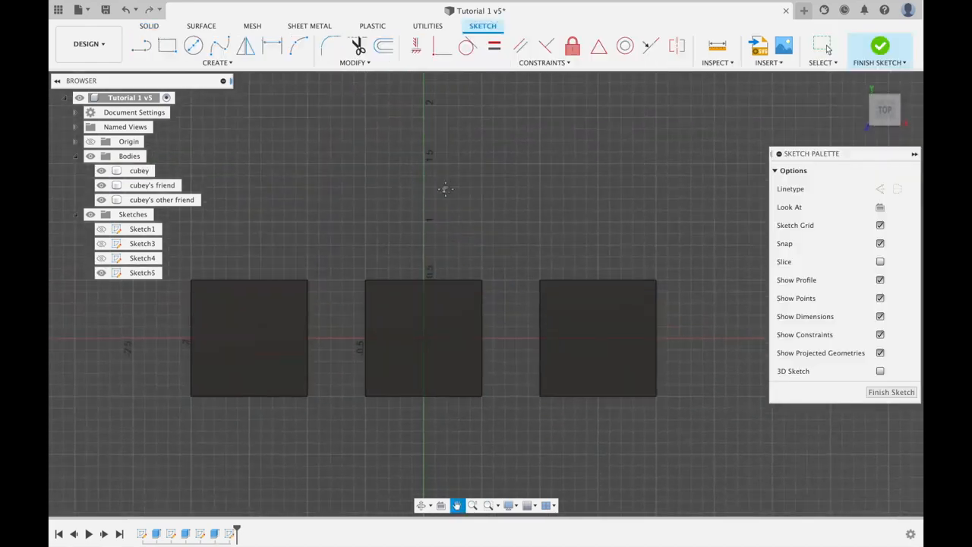
{"action": "key", "text": "Escape"}
Find the Center Rectangle tool through the sketch shortcuts search and draw a 1 in square centred 1.5 in up the Y axis
{"action": "scroll", "coordinate": [425, 159], "scroll_direction": "up", "scroll_amount": 1}
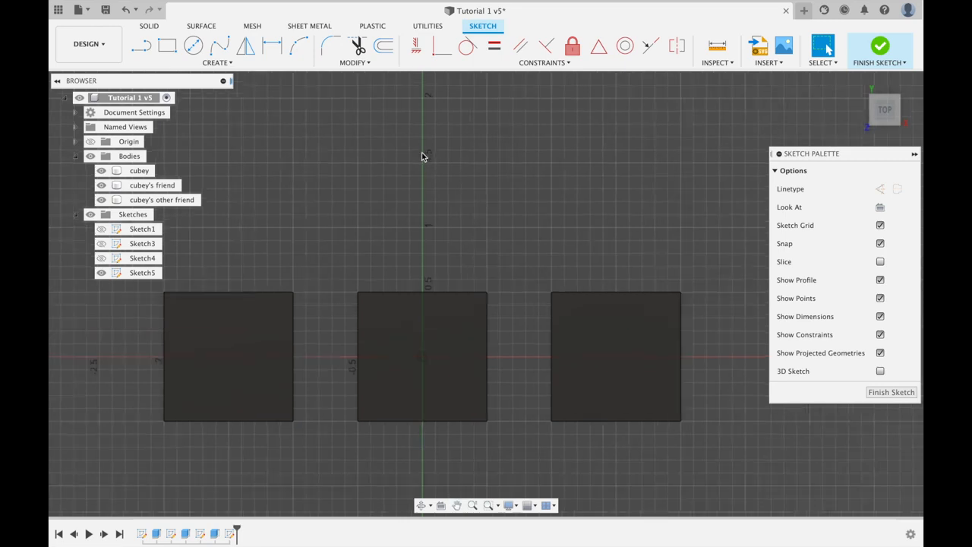
{"action": "key", "text": "s"}
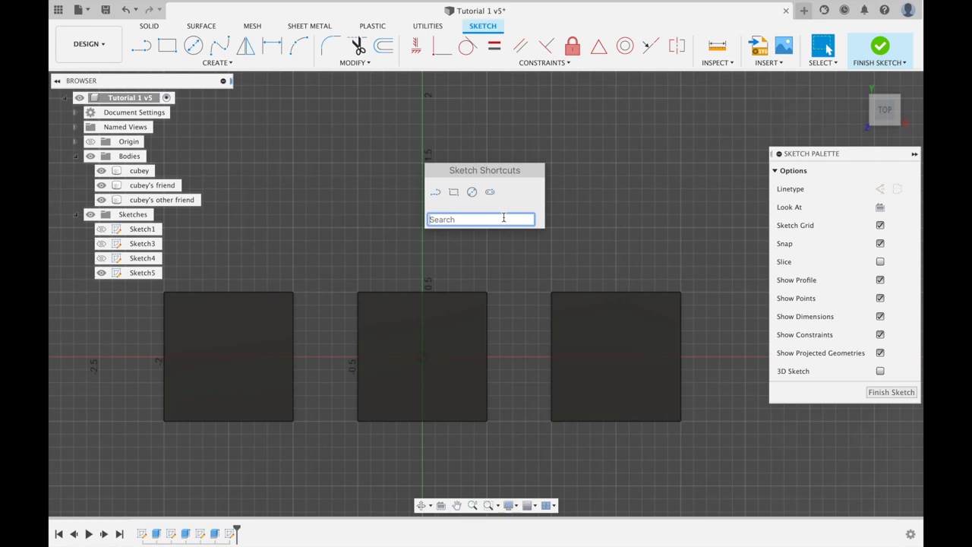
{"action": "type", "text": "center"}
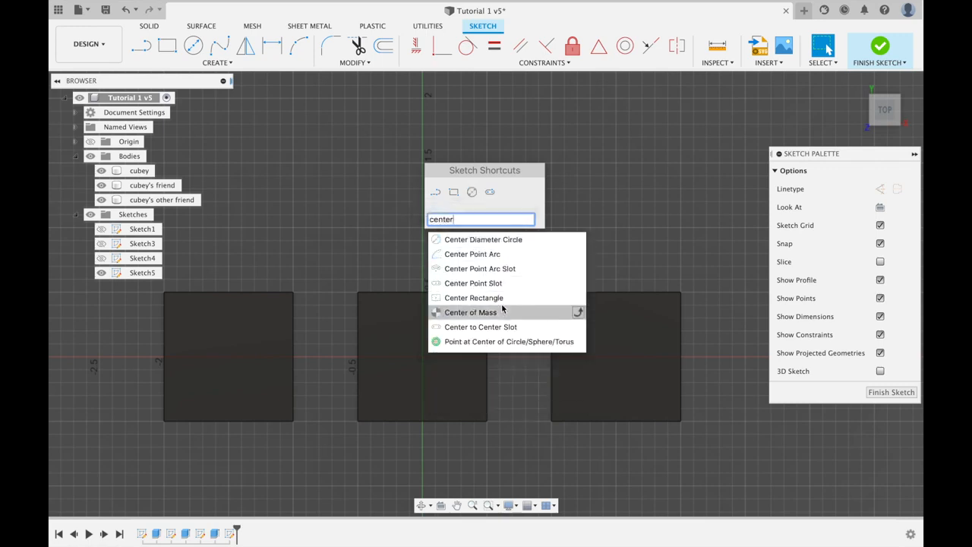
{"action": "left_click", "coordinate": [566, 299]}
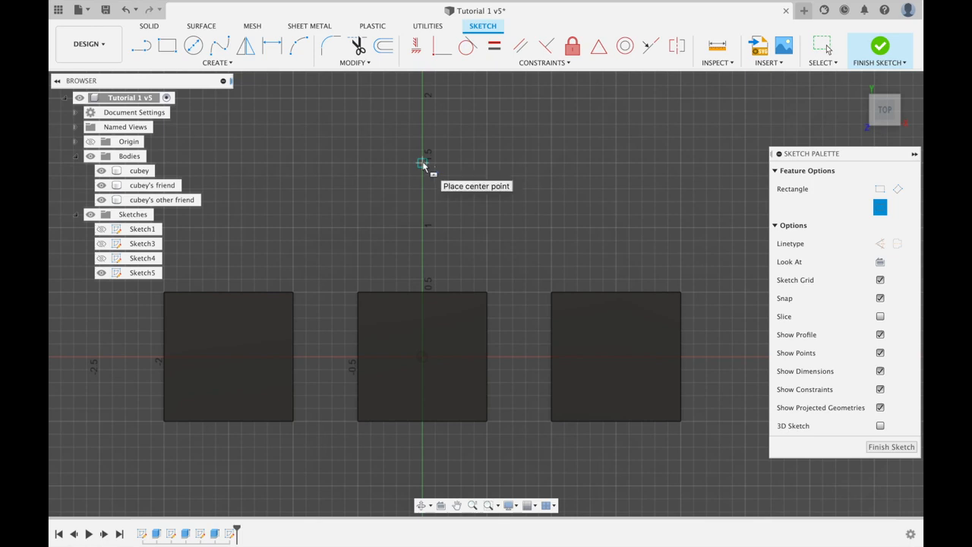
{"action": "left_click", "coordinate": [424, 164]}
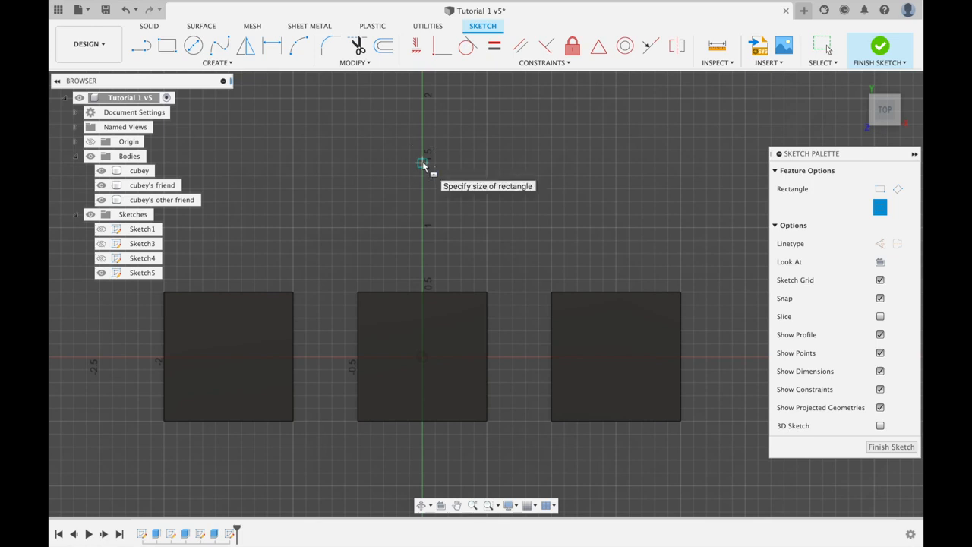
{"action": "left_click", "coordinate": [489, 227]}
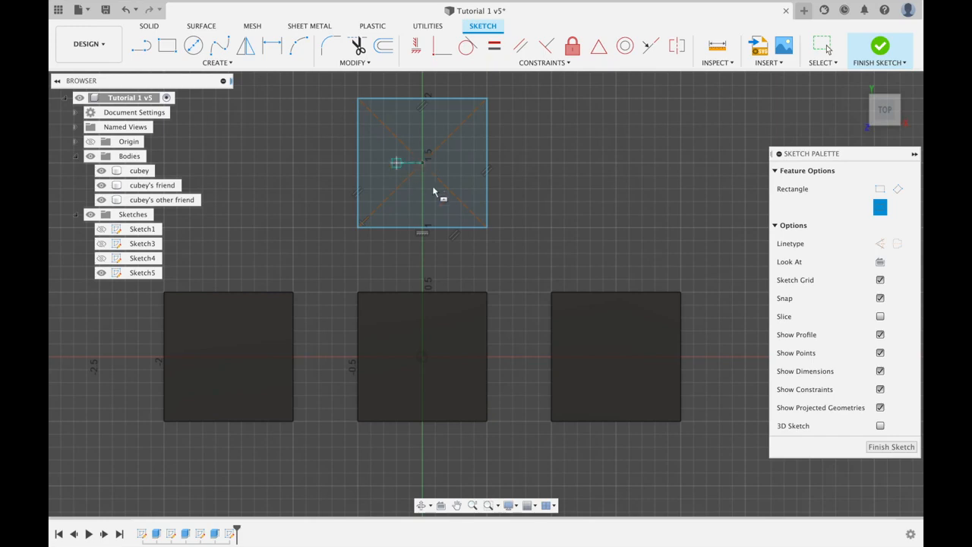
{"action": "key", "text": "Escape"}
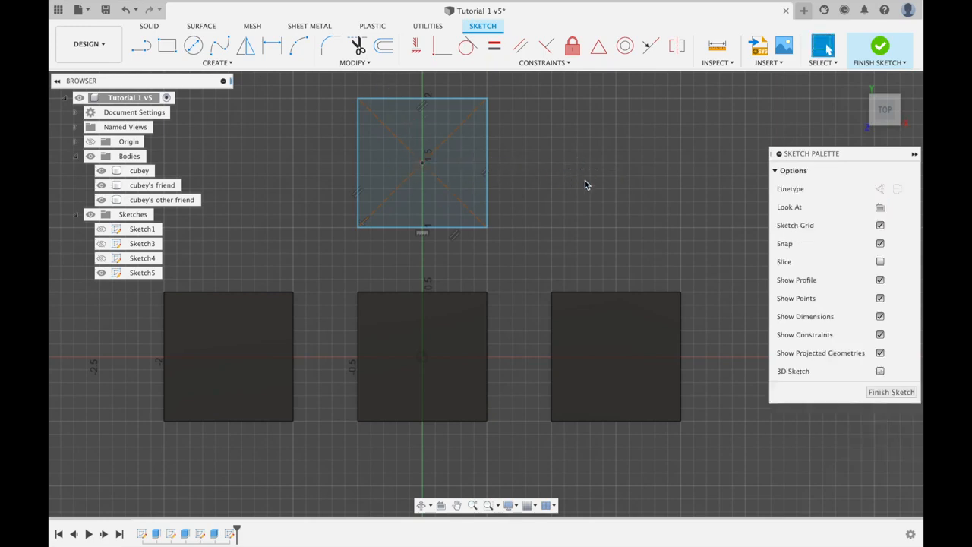
Extrude the centred square 1 in upward as a new body, matching its height to the middle cube's top face
{"action": "middle_click_drag", "start_coordinate": [552, 174], "coordinate": [526, 199], "text": "shift"}
{"action": "left_click", "coordinate": [512, 241]}
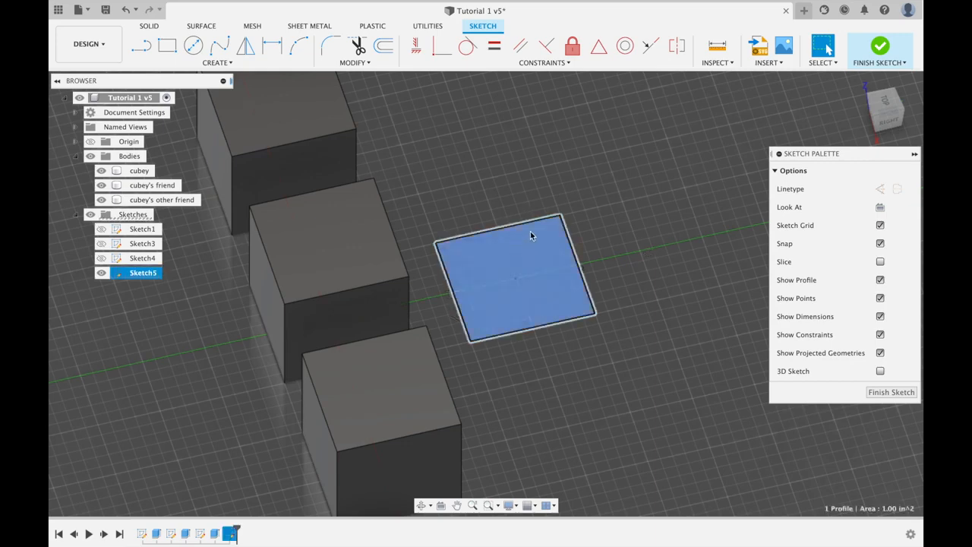
{"action": "key", "text": "e"}
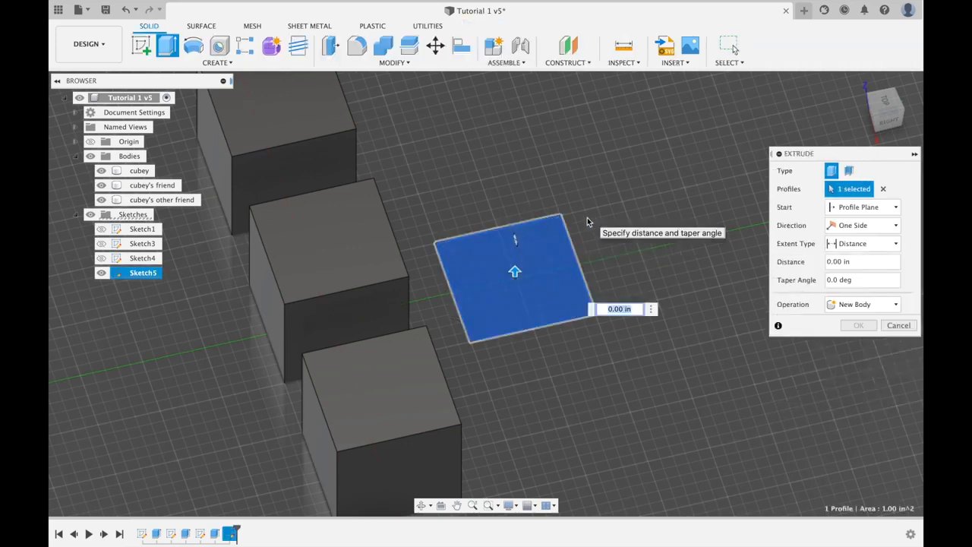
{"action": "left_click", "coordinate": [363, 218]}
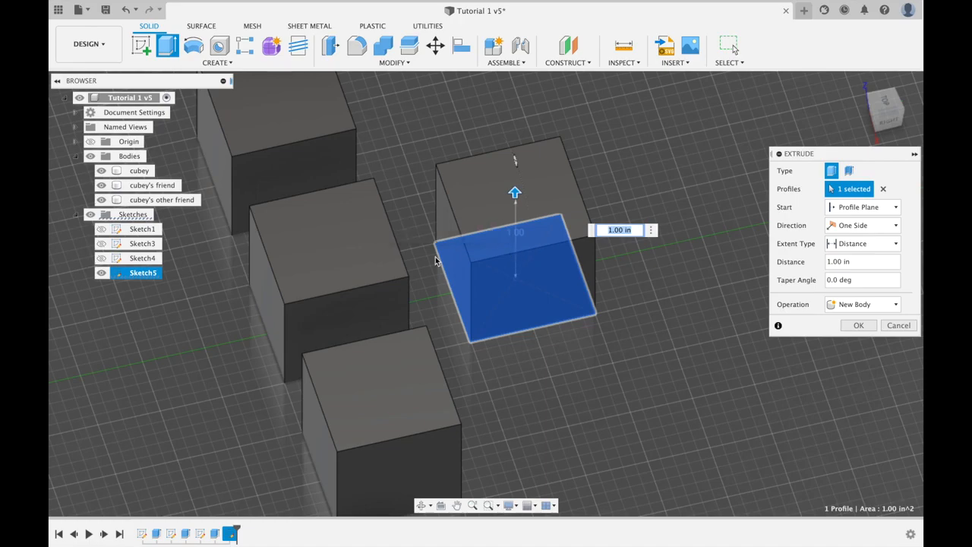
{"action": "middle_click_drag", "start_coordinate": [464, 257], "coordinate": [380, 199], "text": "shift"}
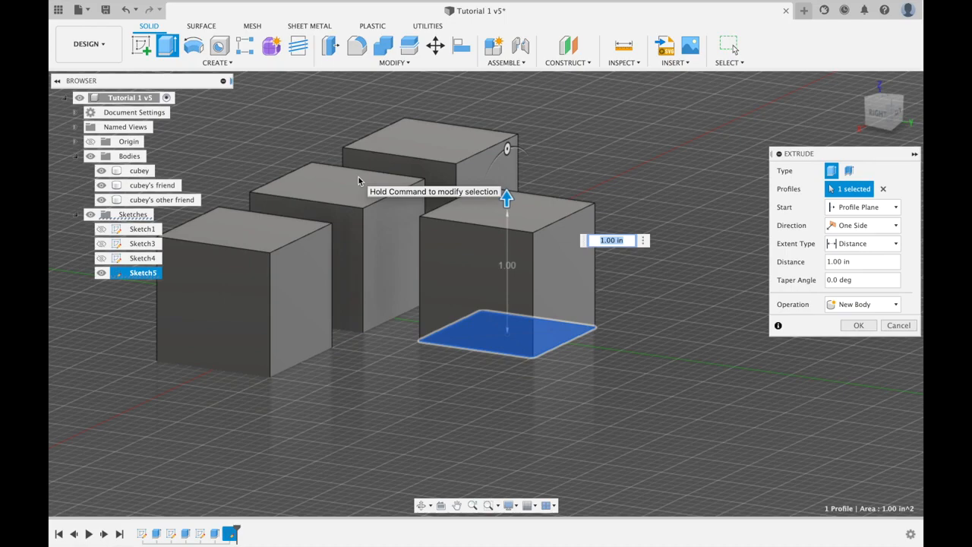
{"action": "key", "text": "Return"}
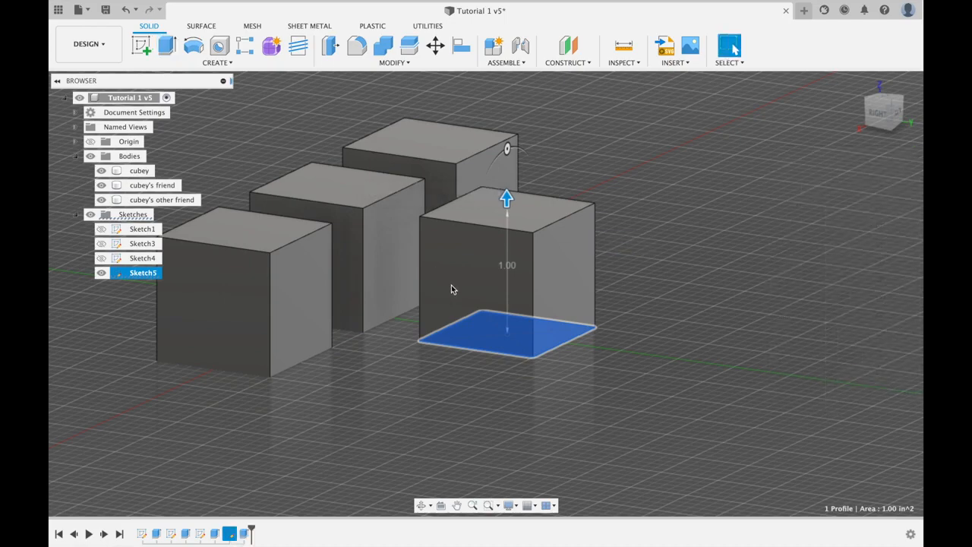
Highlight Sketch5 to examine where it lies beneath the fourth cube, and clear the selection
{"action": "scroll", "coordinate": [452, 285], "scroll_direction": "down", "scroll_amount": 3}
{"action": "middle_click_drag", "start_coordinate": [492, 282], "coordinate": [617, 294], "text": "shift"}
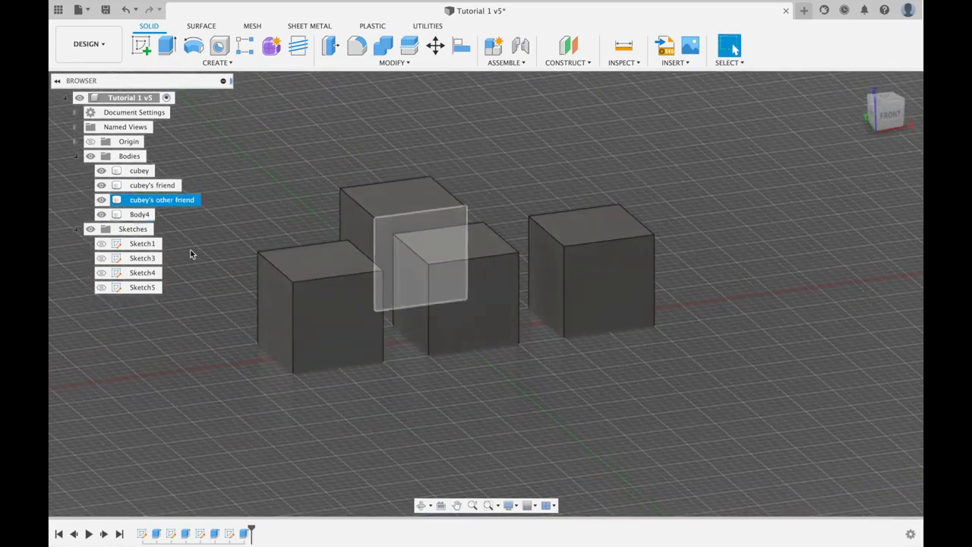
{"action": "left_click", "coordinate": [143, 287]}
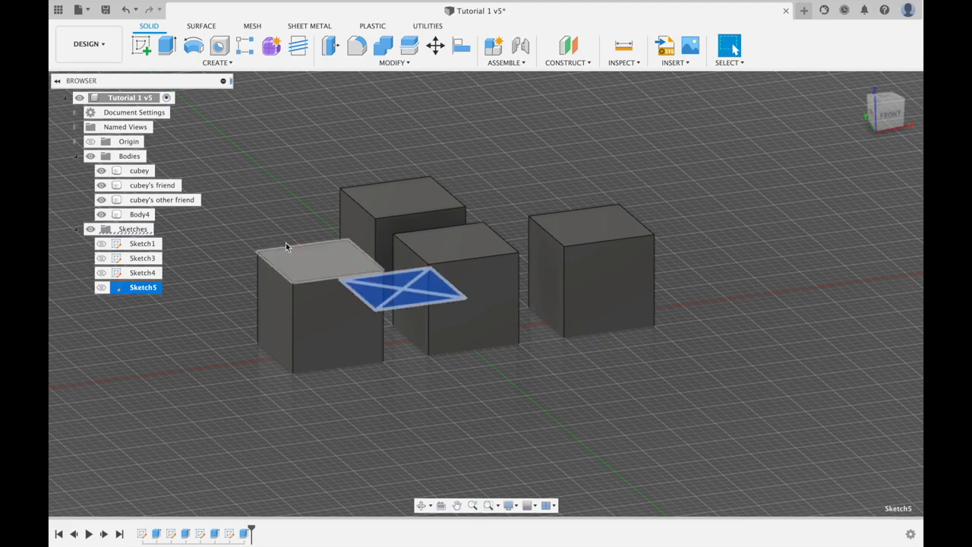
{"action": "middle_click_drag", "start_coordinate": [347, 261], "coordinate": [365, 270], "text": "shift"}
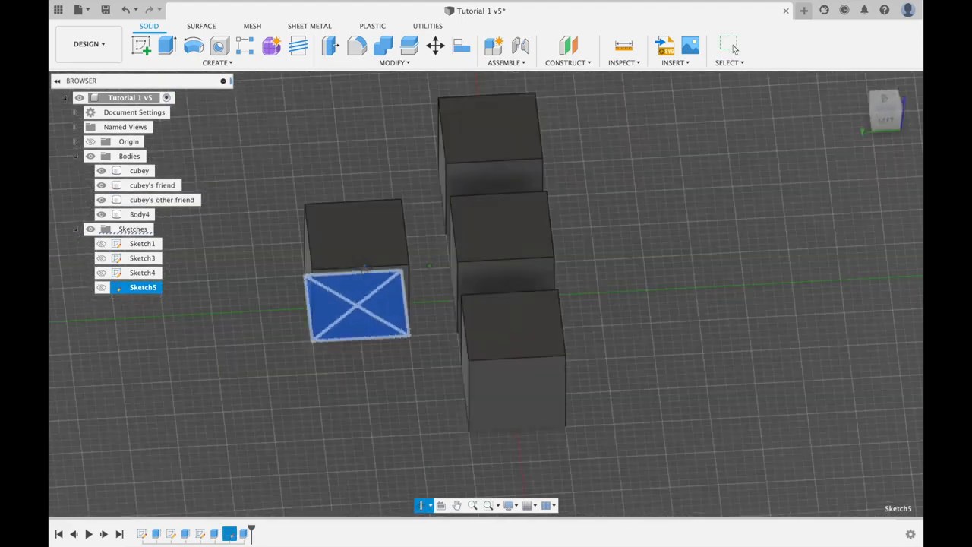
{"action": "left_click", "coordinate": [731, 47]}
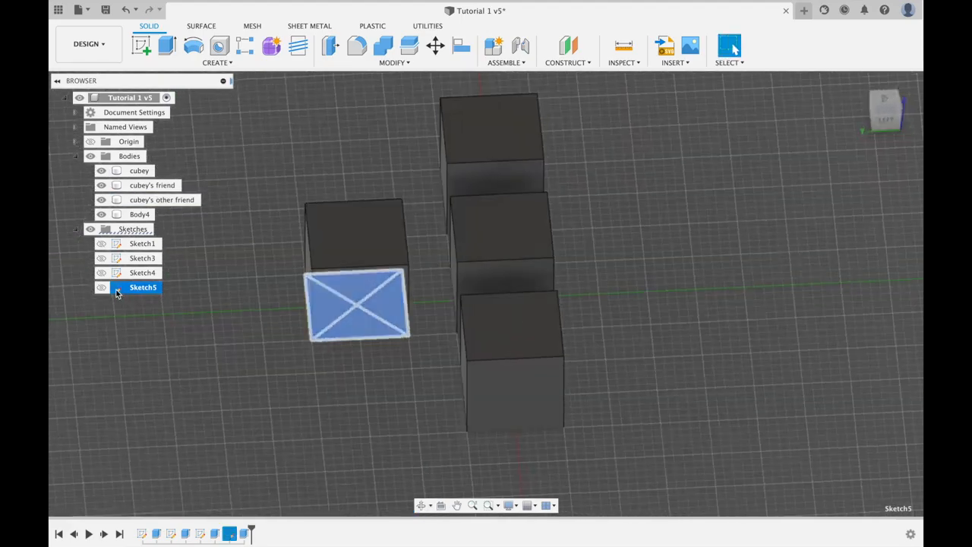
{"action": "key", "text": "Escape"}
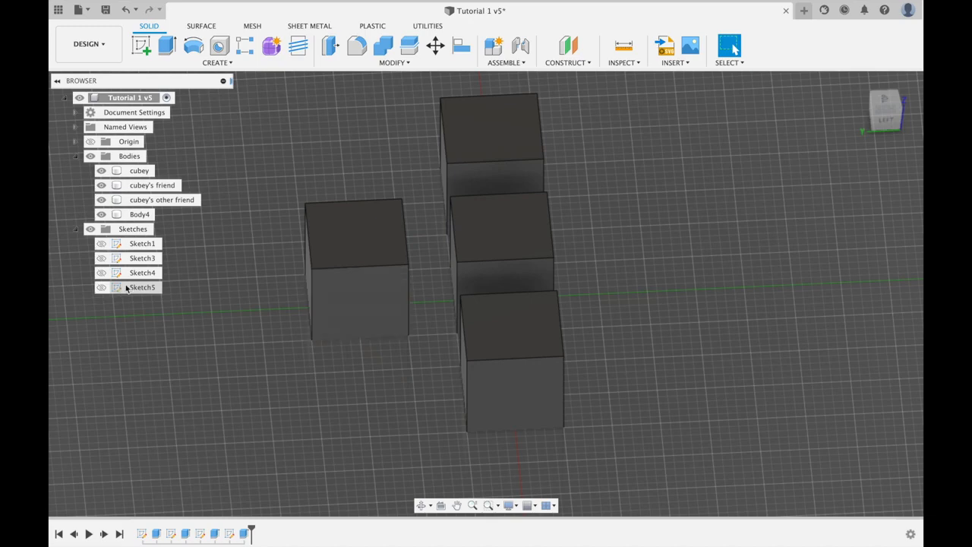
Reopen Sketch5 for editing and dimension the upper edge of its square to 1.2 in
{"action": "left_click", "coordinate": [115, 290]}
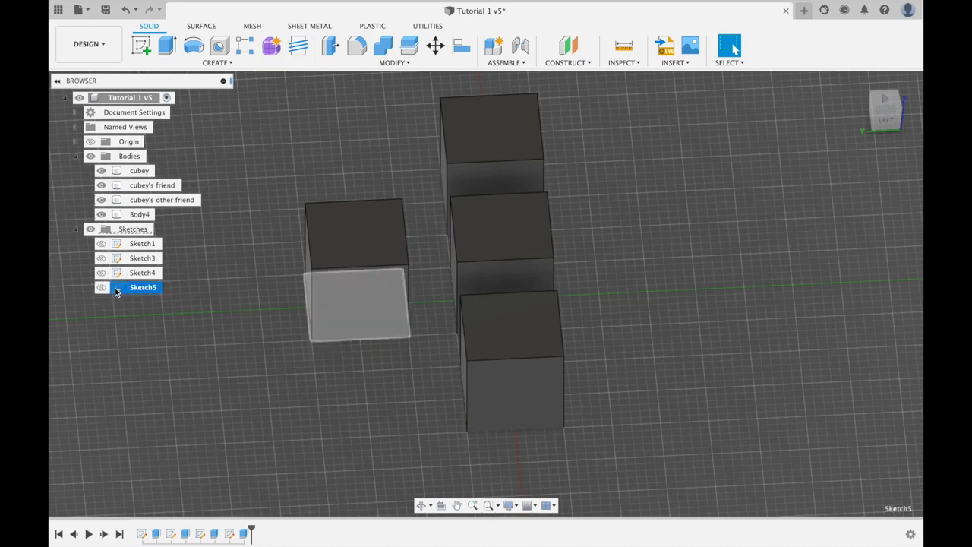
{"action": "key", "text": "super+z"}
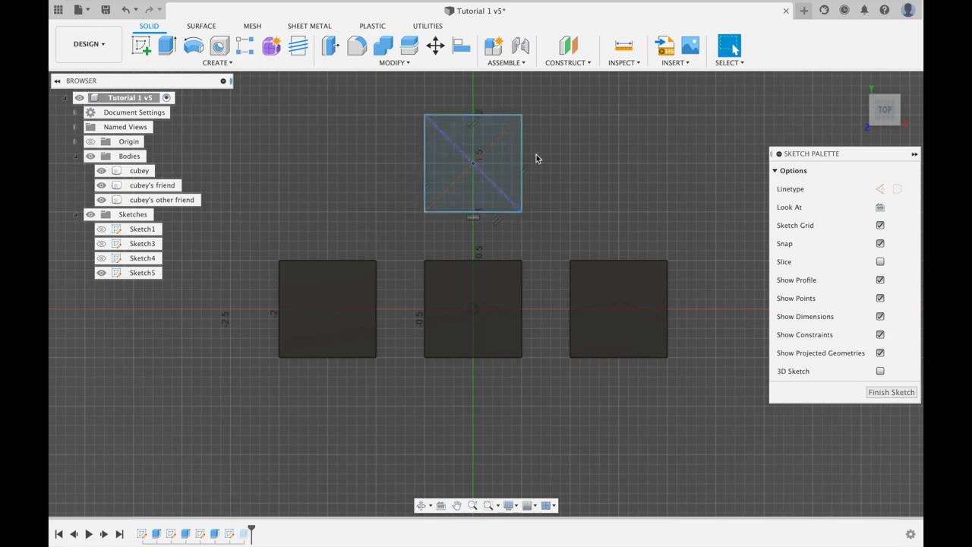
{"action": "scroll", "coordinate": [537, 154], "scroll_direction": "up", "scroll_amount": 2}
{"action": "middle_click_drag", "start_coordinate": [537, 155], "coordinate": [530, 181]}
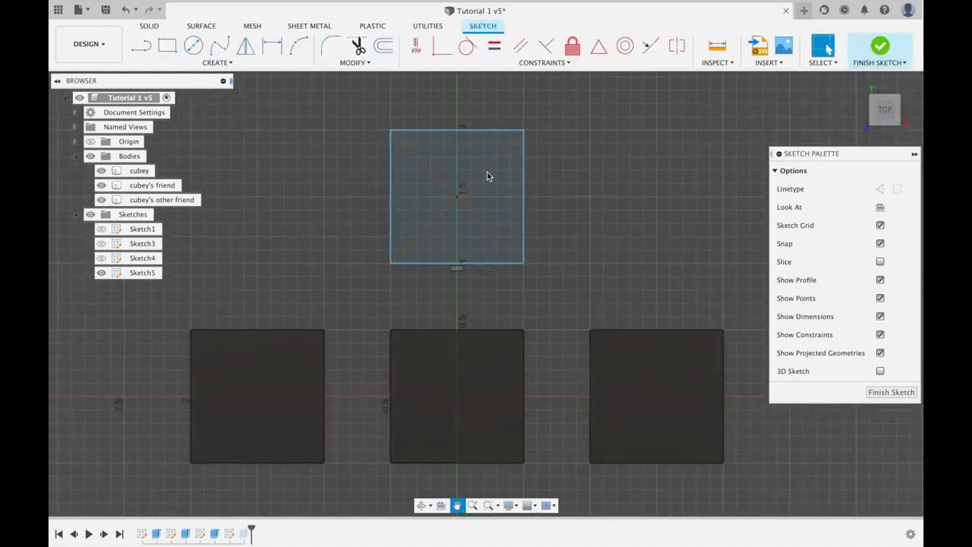
{"action": "left_click", "coordinate": [488, 132]}
{"action": "key", "text": "d"}
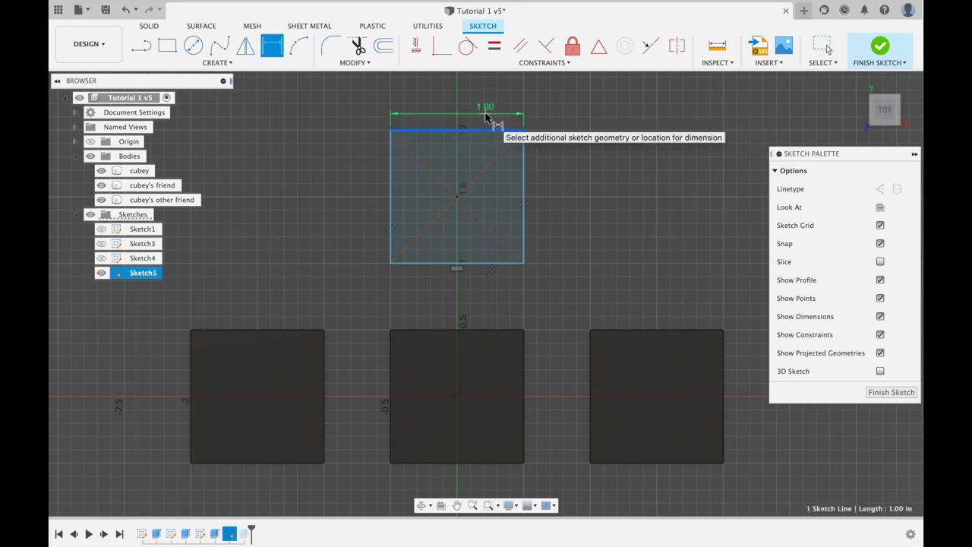
{"action": "left_click", "coordinate": [484, 116]}
{"action": "type", "text": "1."}
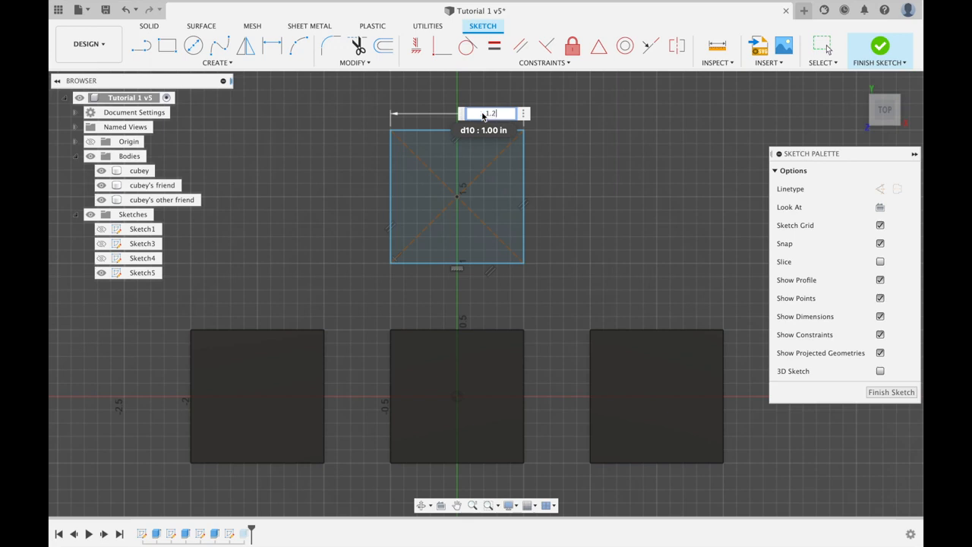
{"action": "type", "text": "2"}
{"action": "key", "text": "Return"}
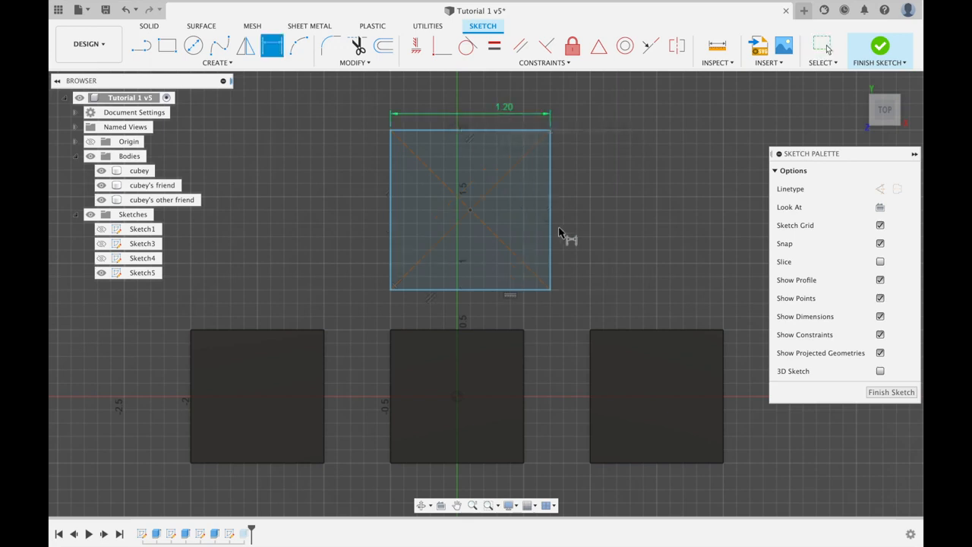
{"action": "key", "text": "Escape"}
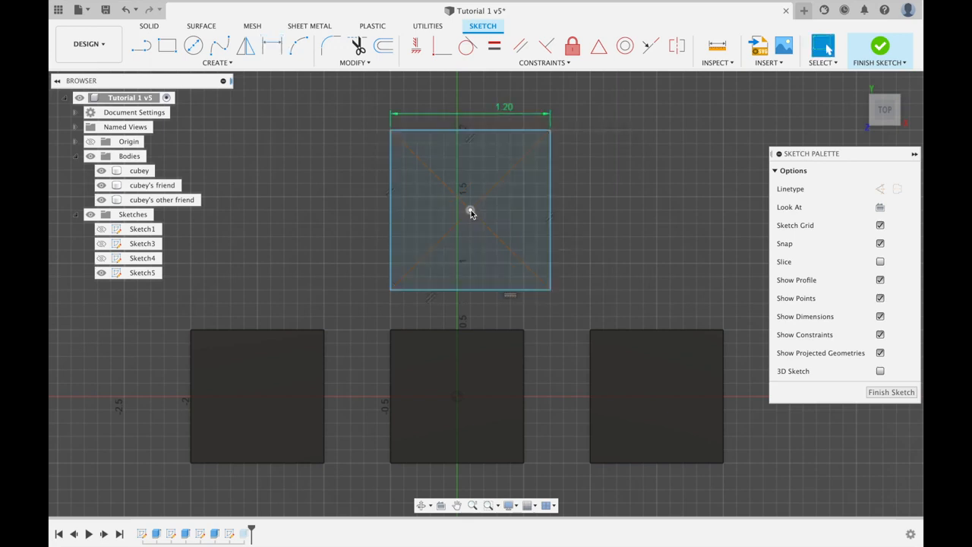
Move the square's centre point back onto the Y axis at 1.5 in and finish the sketch
{"action": "left_click_drag", "start_coordinate": [461, 199], "coordinate": [456, 197]}
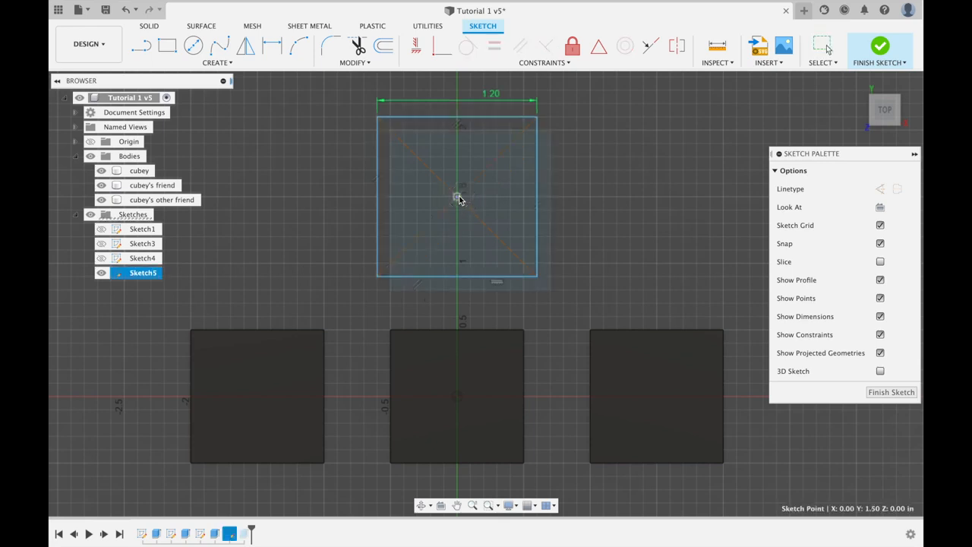
{"action": "left_click", "coordinate": [570, 206]}
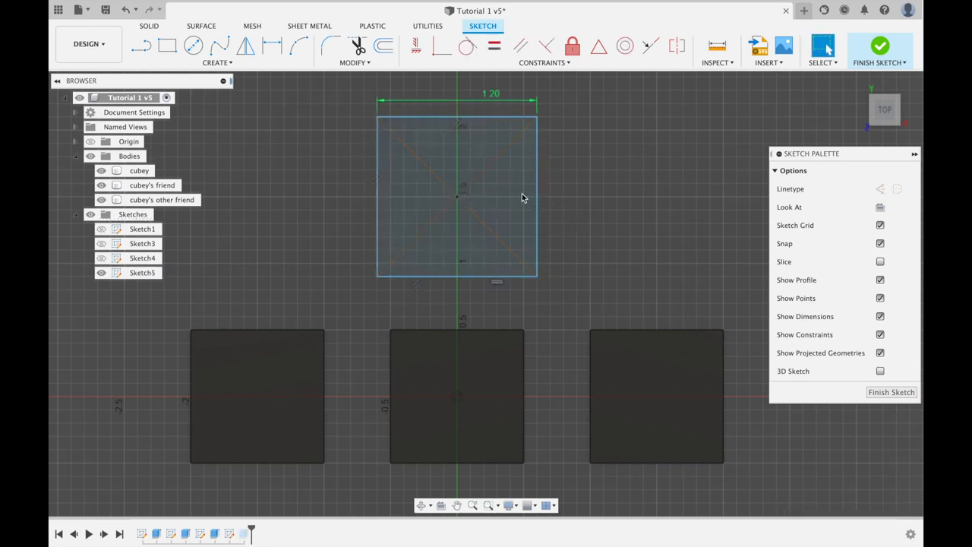
{"action": "left_click", "coordinate": [880, 47]}
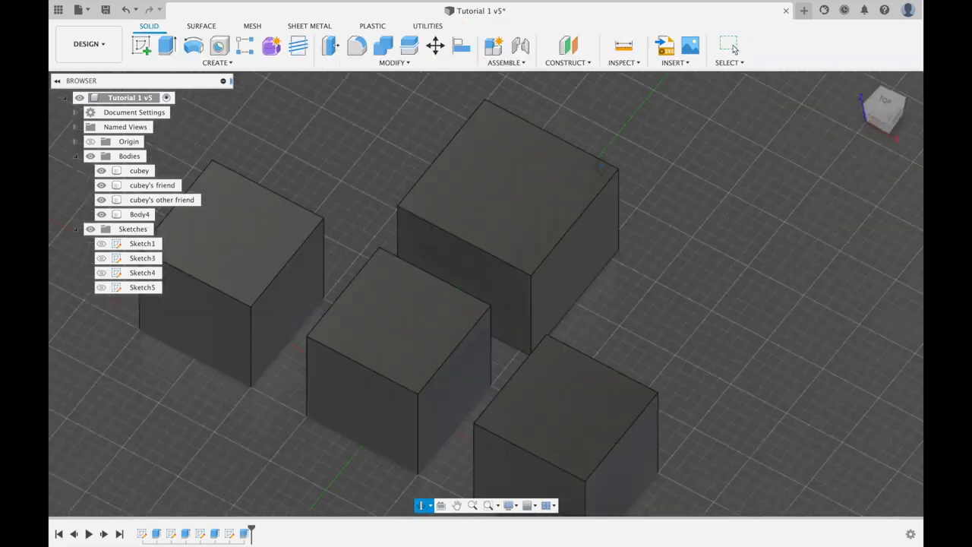
Rename the enlarged fourth body, Body4, as cubey's bigger friend
{"action": "middle_click_drag", "start_coordinate": [570, 156], "coordinate": [465, 217], "text": "shift"}
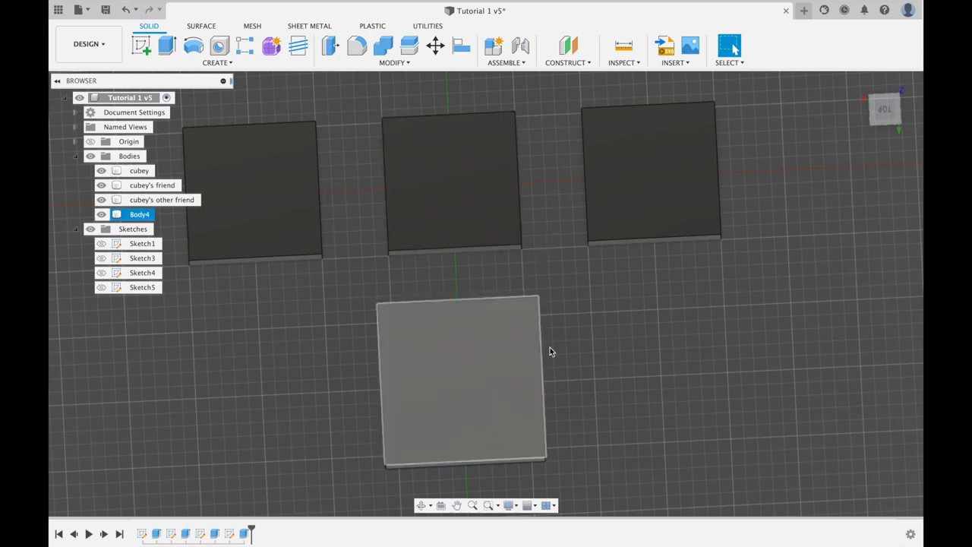
{"action": "middle_click_drag", "start_coordinate": [549, 308], "coordinate": [734, 49], "text": "shift"}
{"action": "left_click", "coordinate": [734, 49]}
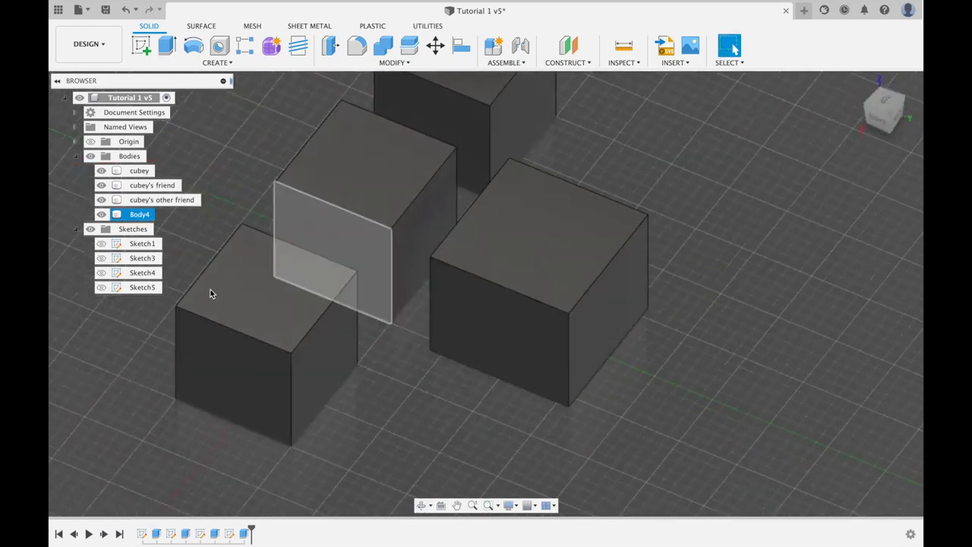
{"action": "left_click", "coordinate": [141, 216]}
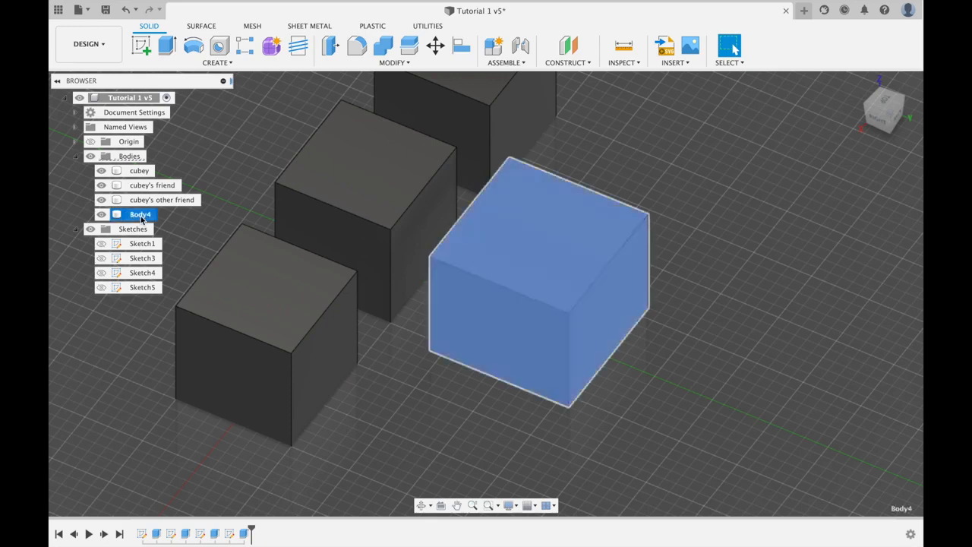
{"action": "type", "text": "cub"}
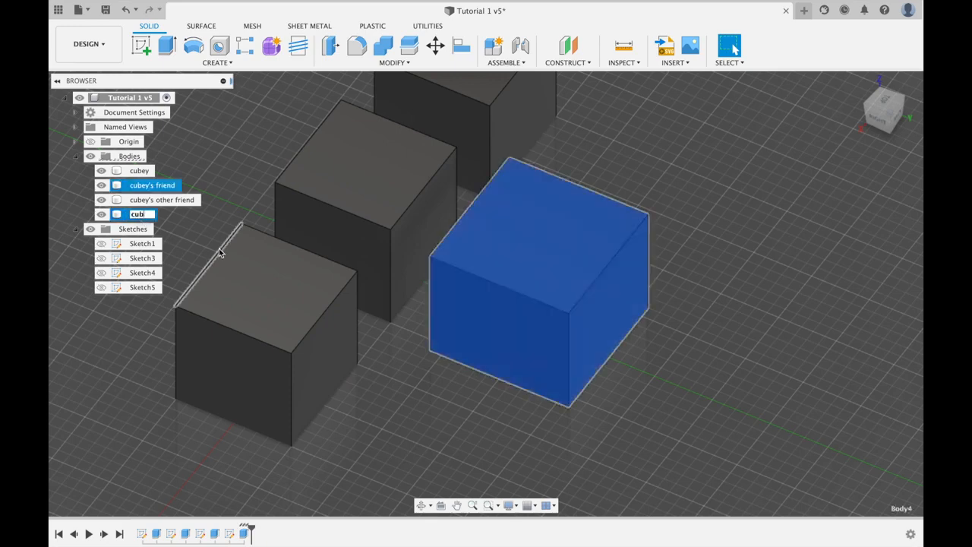
{"action": "type", "text": "ey's bigger friend"}
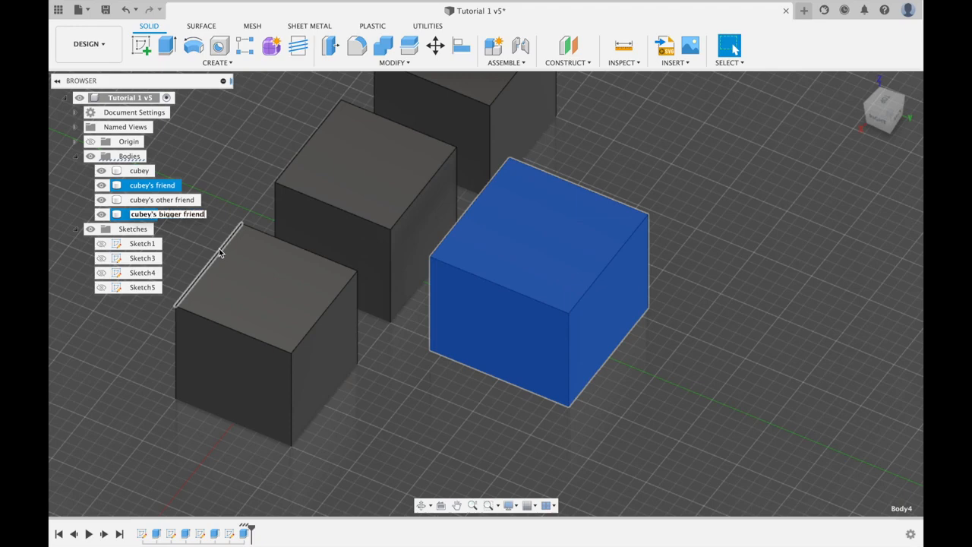
{"action": "key", "text": "Return"}
{"action": "left_click", "coordinate": [421, 372]}
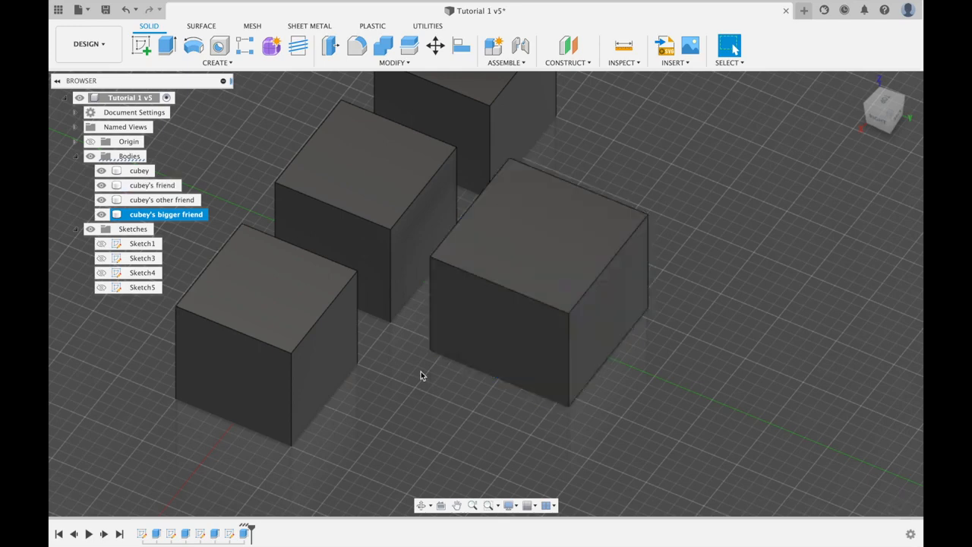
Save a new version of the design with the version description User Saved
{"action": "left_click", "coordinate": [107, 9]}
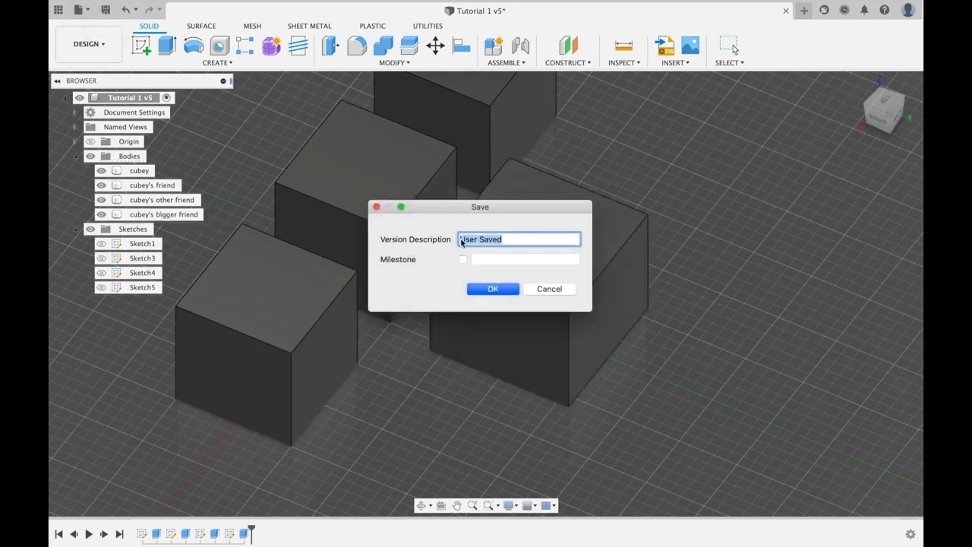
{"action": "left_click_drag", "start_coordinate": [476, 206], "coordinate": [474, 202]}
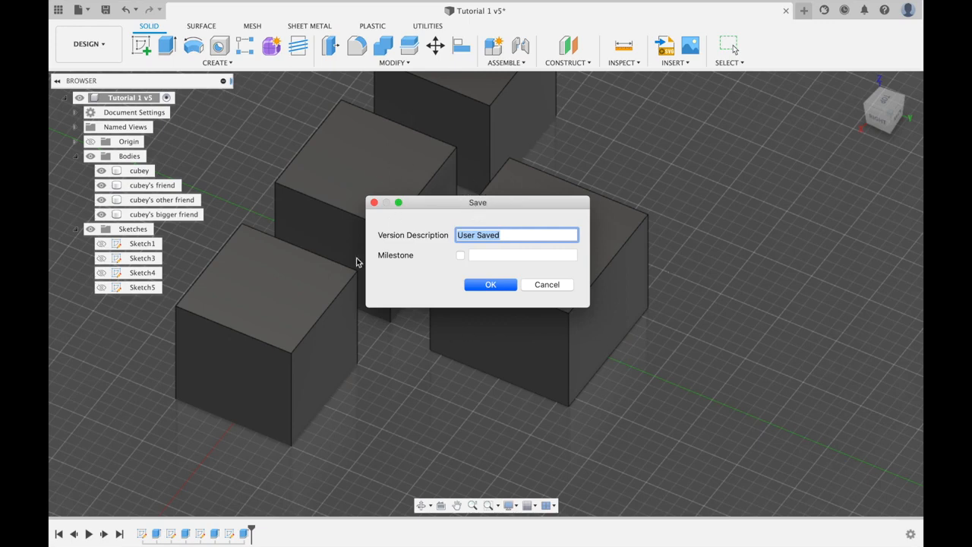
{"action": "left_click_drag", "start_coordinate": [461, 204], "coordinate": [466, 211]}
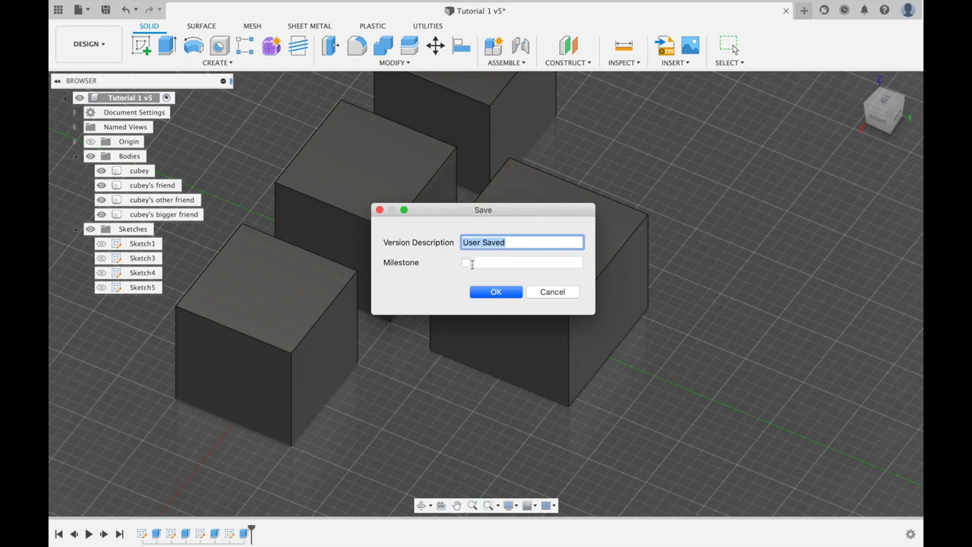
{"action": "left_click", "coordinate": [494, 293]}
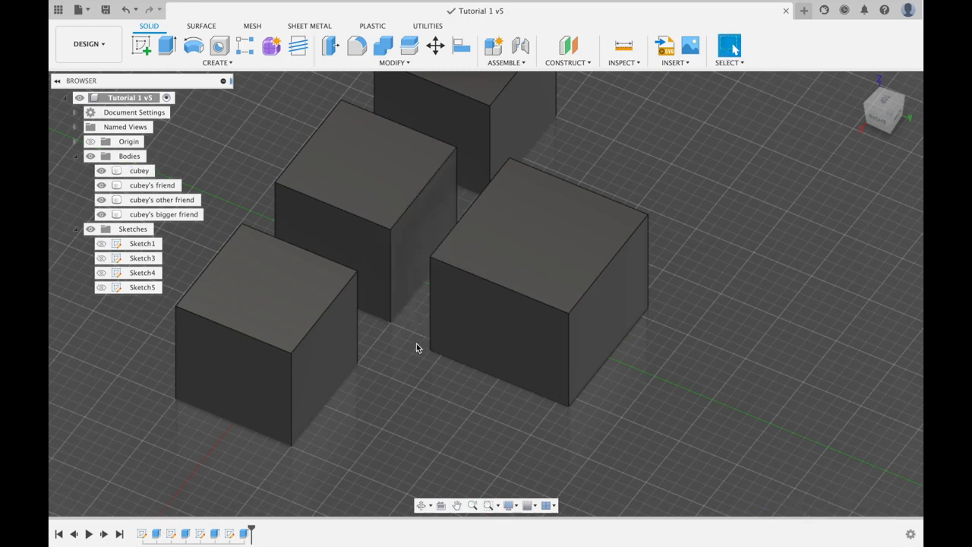
Create a new sketch on the front face of the middle cube
{"action": "scroll", "coordinate": [417, 344], "scroll_direction": "down", "scroll_amount": 3}
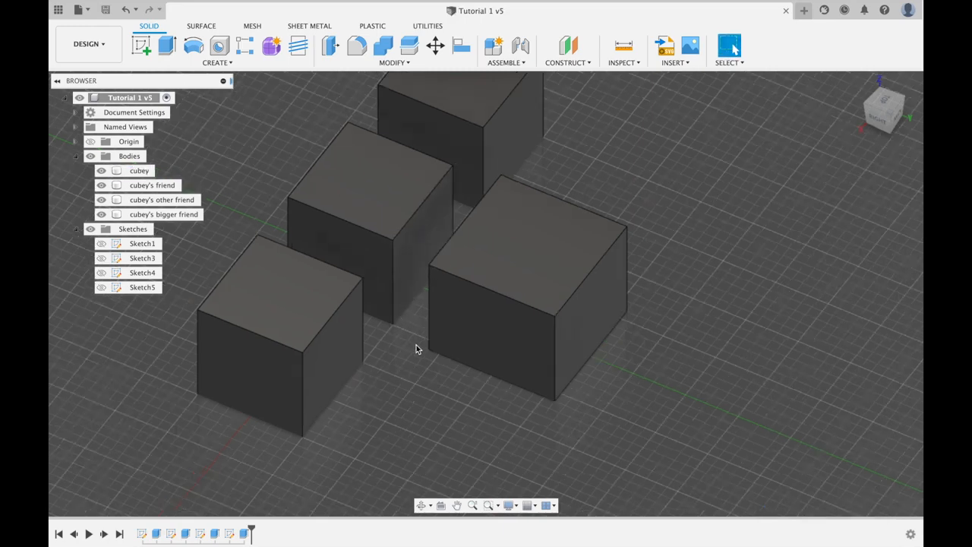
{"action": "middle_click_drag", "start_coordinate": [415, 344], "coordinate": [573, 304]}
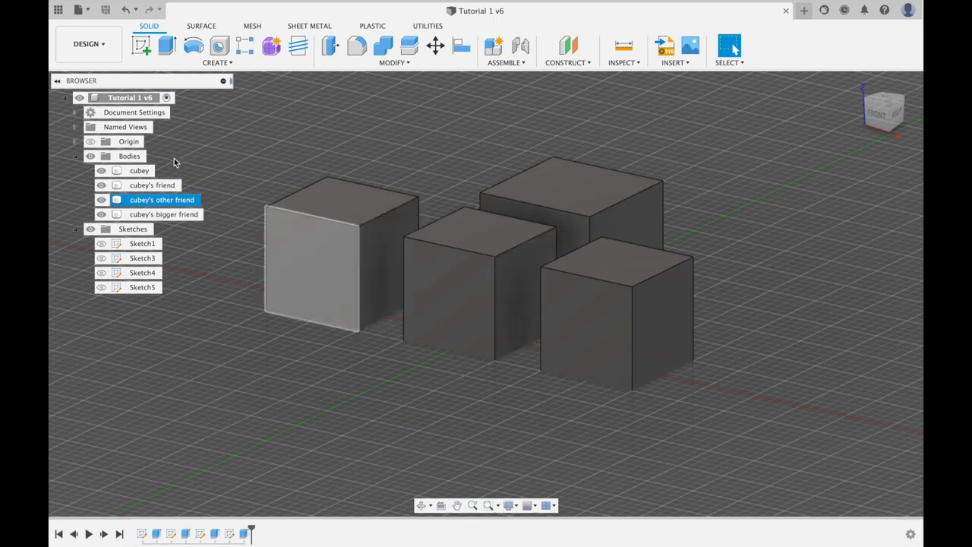
{"action": "left_click", "coordinate": [142, 47]}
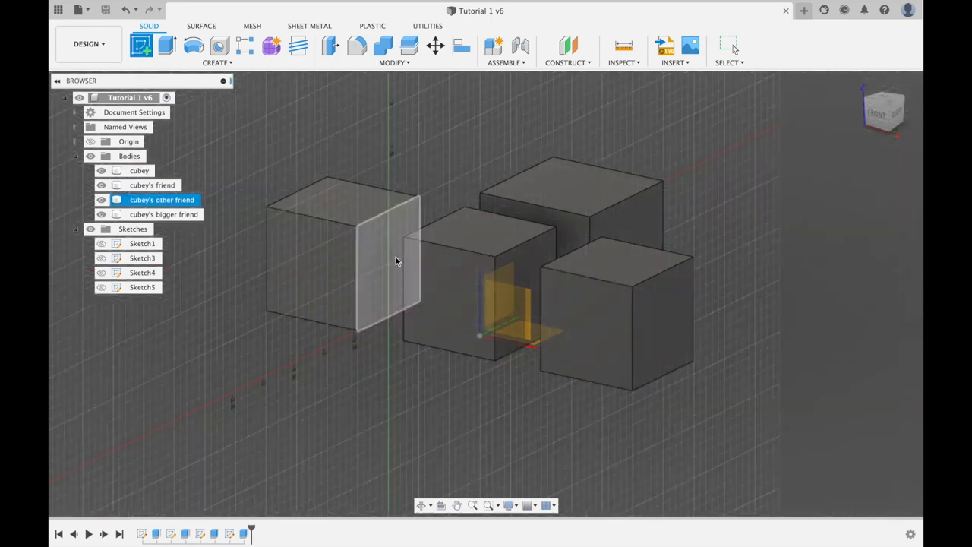
{"action": "left_click", "coordinate": [482, 273]}
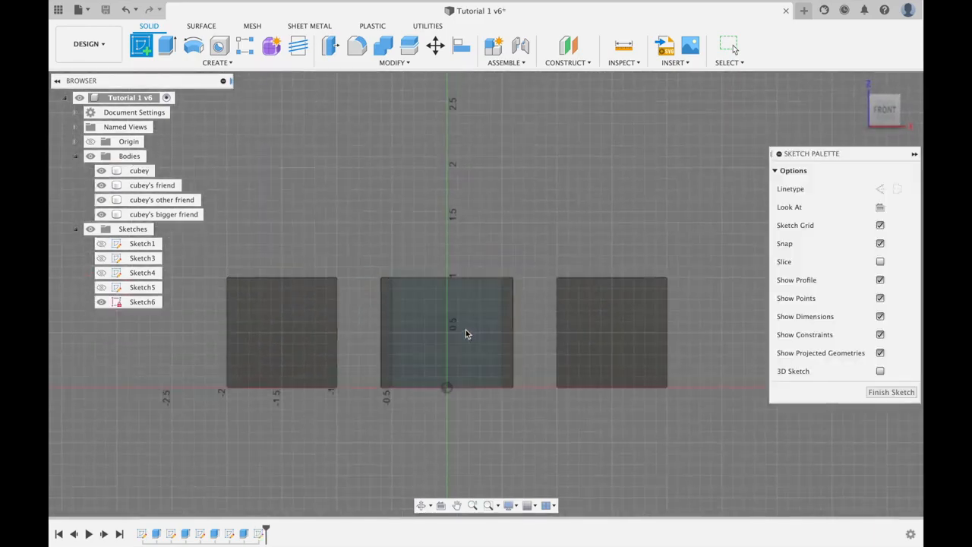
Examine the projected outline edges of the middle cube's front face in the sketch, and return to the straight front view
{"action": "scroll", "coordinate": [465, 329], "scroll_direction": "up", "scroll_amount": 4}
{"action": "mouse_move", "coordinate": [426, 337]}
{"action": "left_mouse_down"}
{"action": "mouse_move", "coordinate": [414, 338]}
{"action": "mouse_move", "coordinate": [447, 333]}
{"action": "left_mouse_up"}
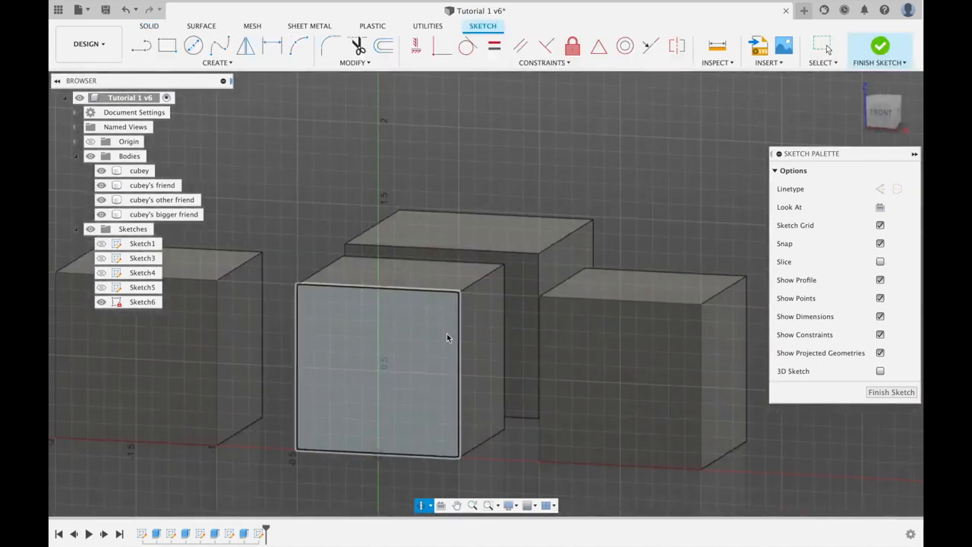
{"action": "middle_click_drag", "start_coordinate": [447, 332], "coordinate": [500, 283]}
{"action": "key", "text": "Escape"}
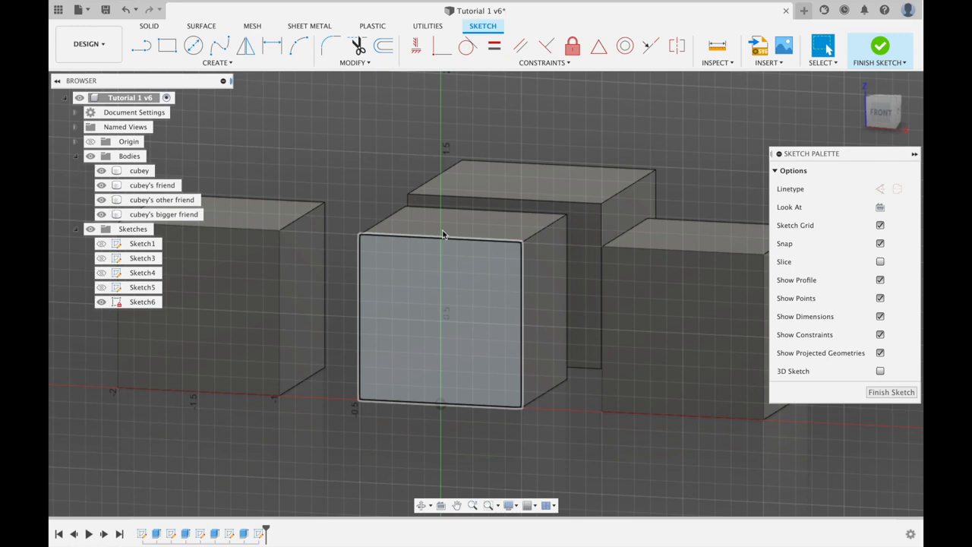
{"action": "left_click", "coordinate": [370, 237]}
{"action": "left_click", "coordinate": [360, 251]}
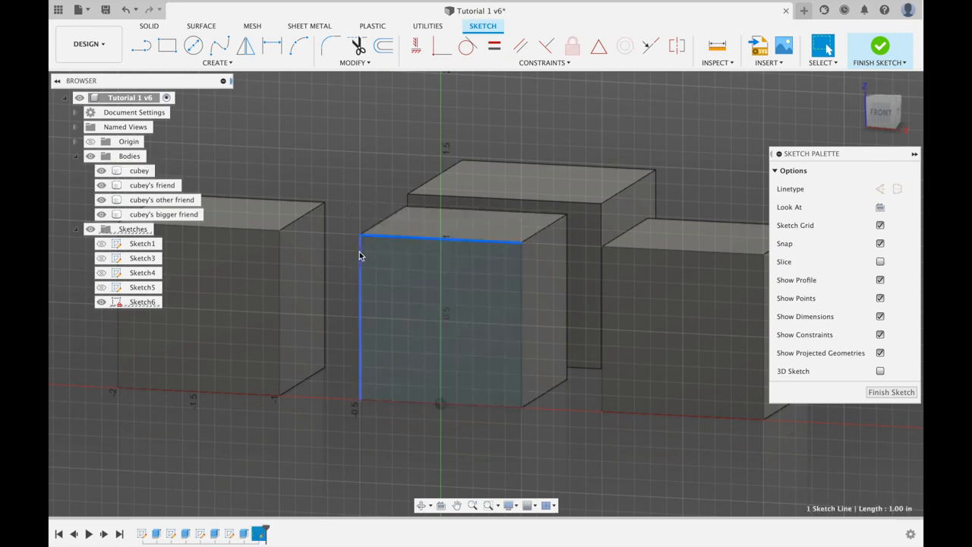
{"action": "left_click", "coordinate": [882, 112]}
{"action": "left_click", "coordinate": [604, 241]}
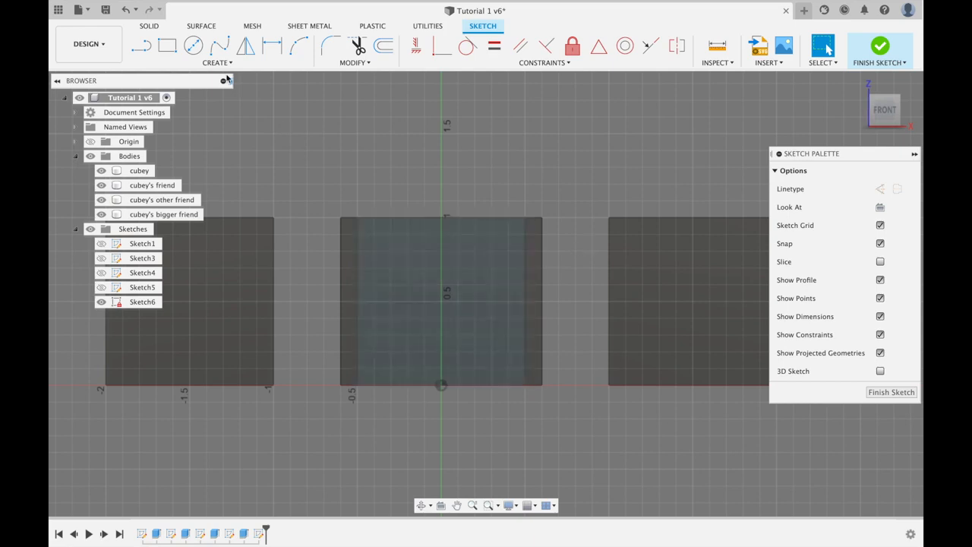
Find the Center Rectangle tool by searching for center and draw a rectangle about 0.8 by 0.6 in on the cube's front face, centred on the vertical axis
{"action": "left_click", "coordinate": [167, 47]}
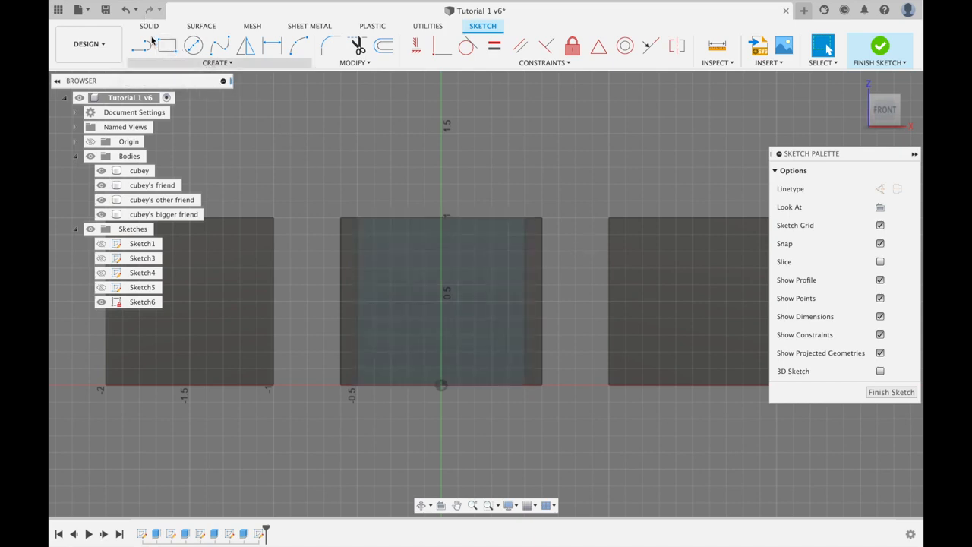
{"action": "key", "text": "Escape"}
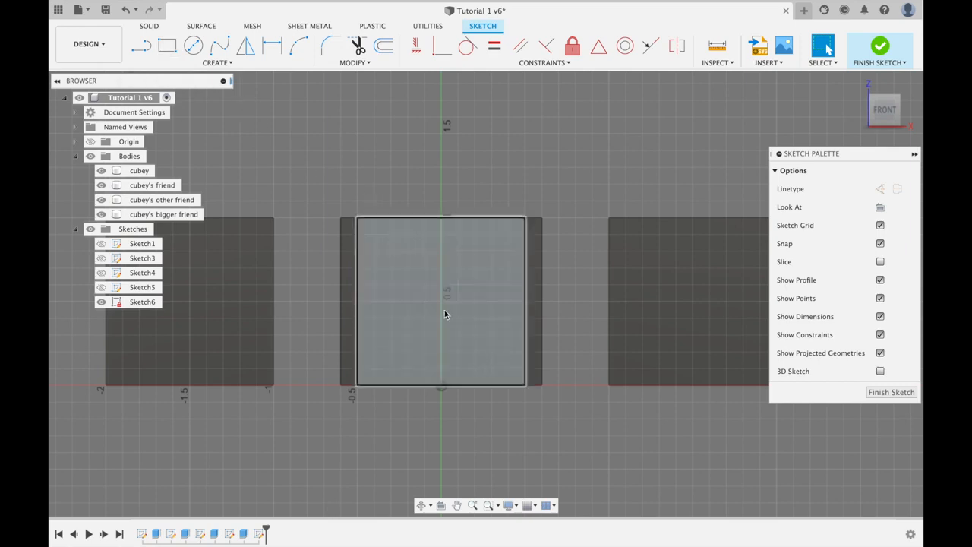
{"action": "key", "text": "c"}
{"action": "key", "text": "Escape"}
{"action": "type", "text": "scente"}
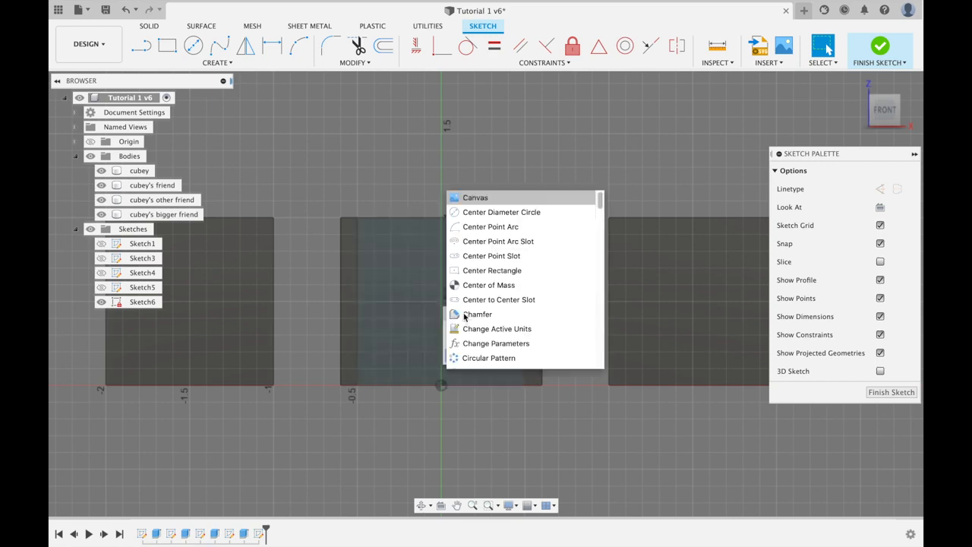
{"action": "type", "text": "r"}
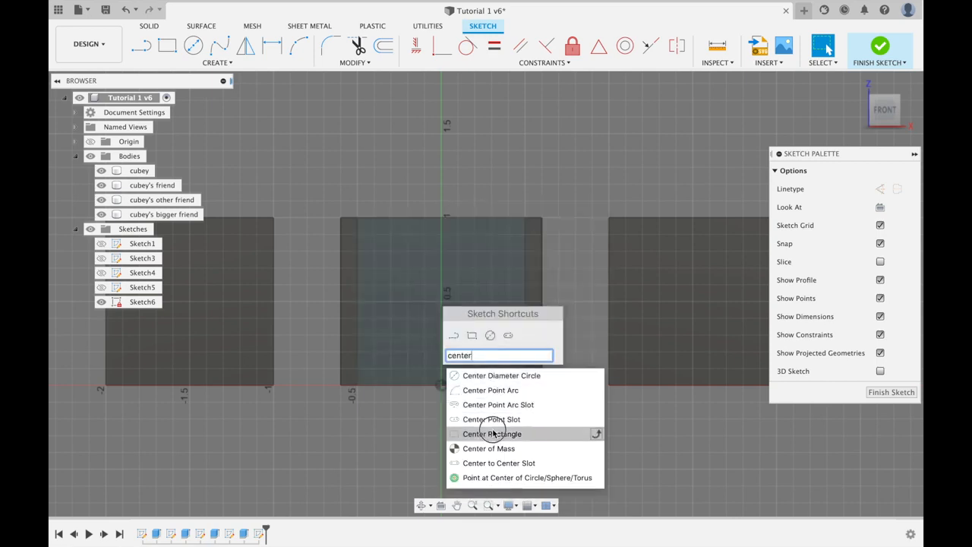
{"action": "left_click", "coordinate": [494, 434]}
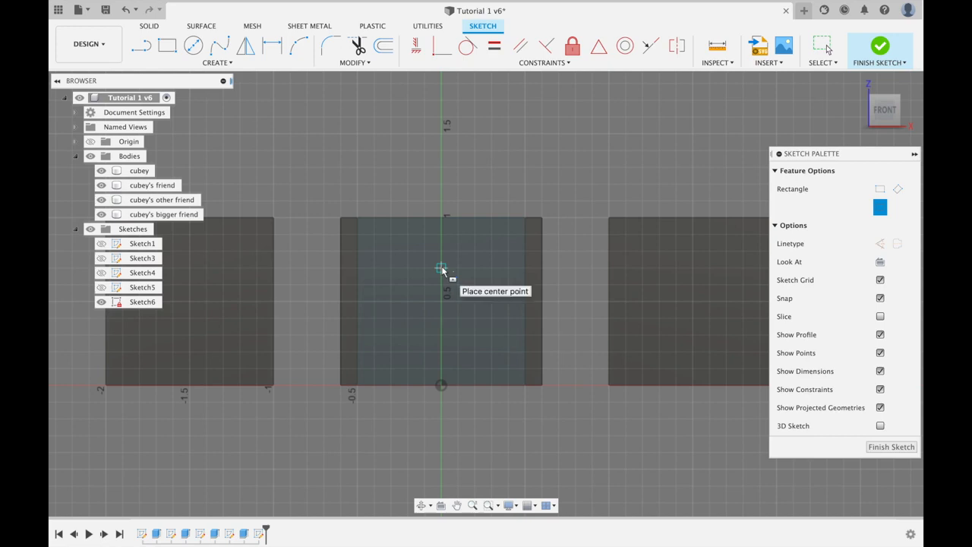
{"action": "left_click", "coordinate": [443, 285]}
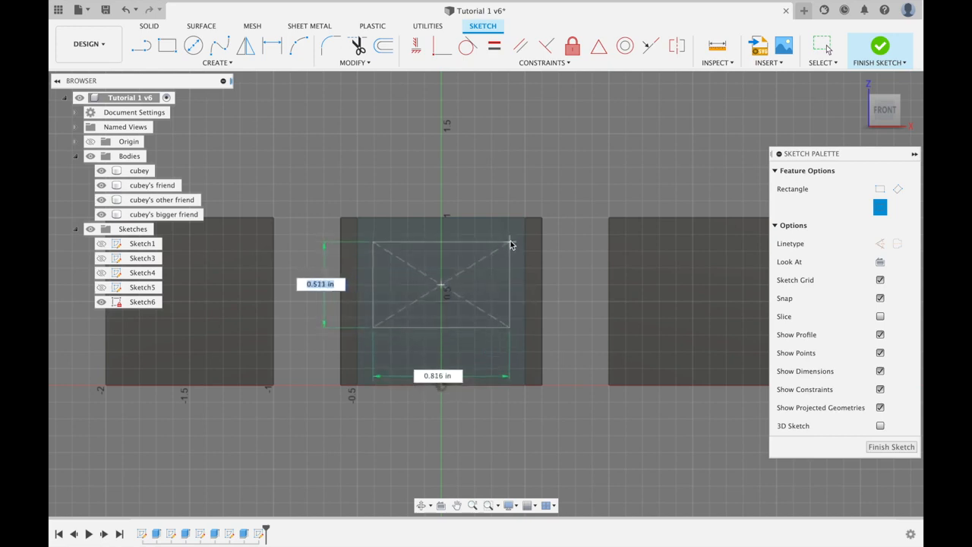
{"action": "left_click", "coordinate": [510, 237]}
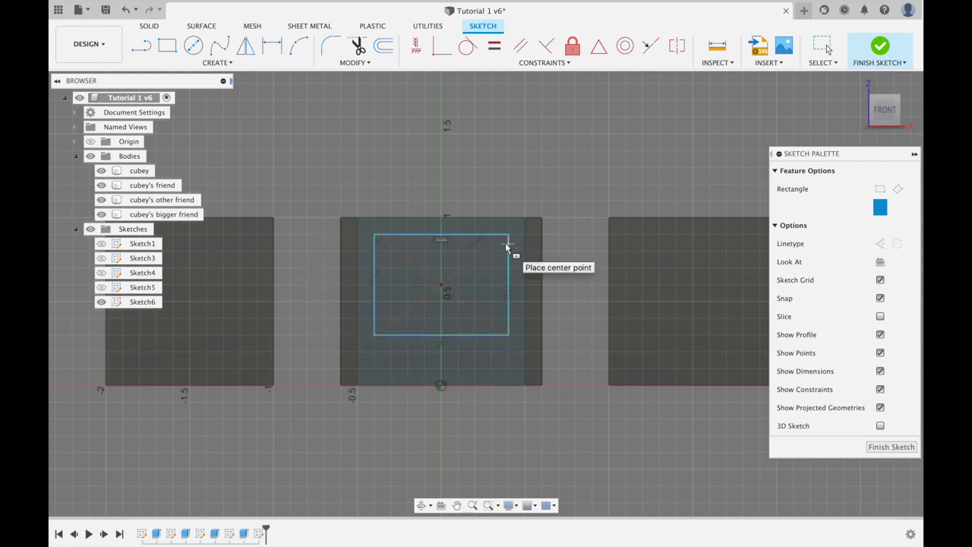
Offset the rectangle on the middle cube's front face inward by about 0.145 in
{"action": "key", "text": "Escape"}
{"action": "left_click", "coordinate": [389, 56]}
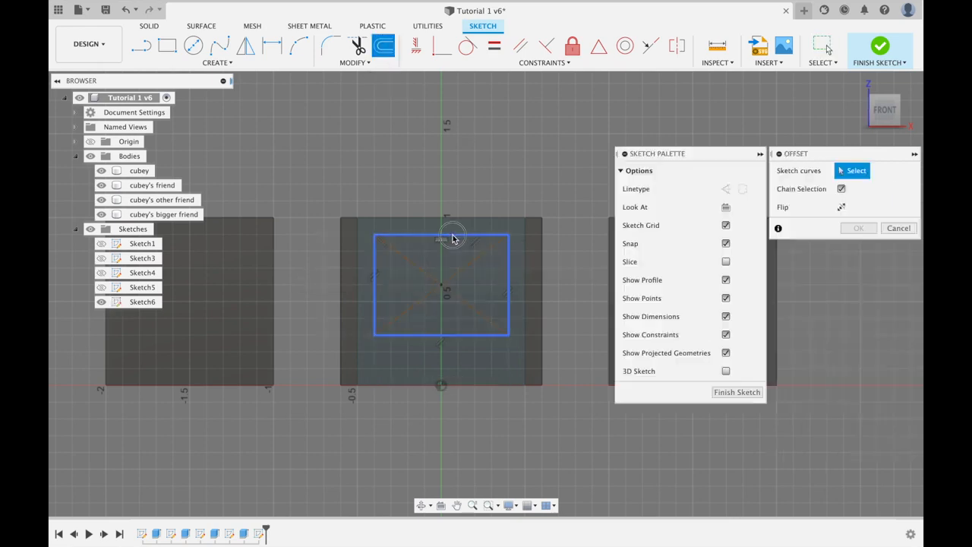
{"action": "left_click", "coordinate": [451, 236]}
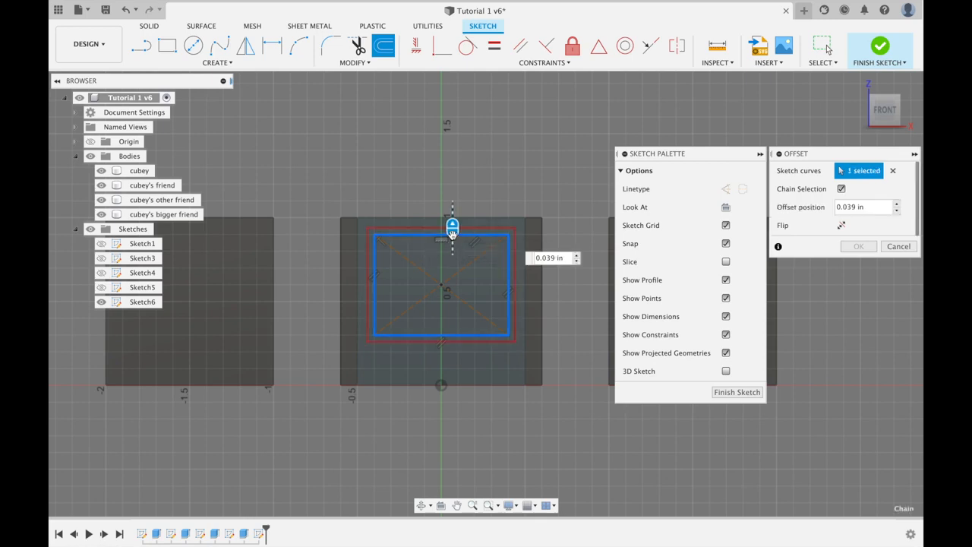
{"action": "left_click_drag", "start_coordinate": [453, 227], "coordinate": [453, 262]}
{"action": "key", "text": "Return"}
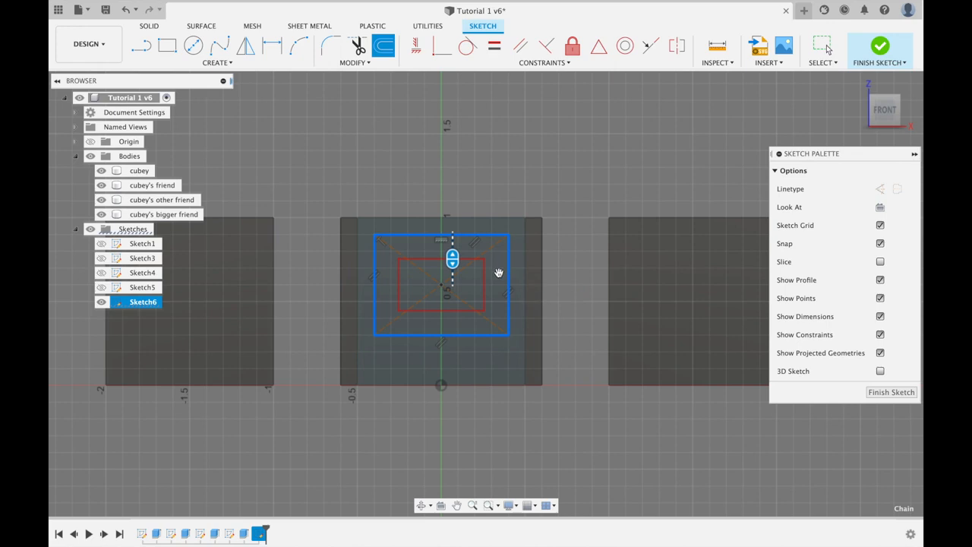
{"action": "key", "text": "Escape"}
Extrude the frame-shaped profile between the two rectangles 0.1 in outward from the middle cube's front face, joined to the cube
{"action": "left_click", "coordinate": [504, 267]}
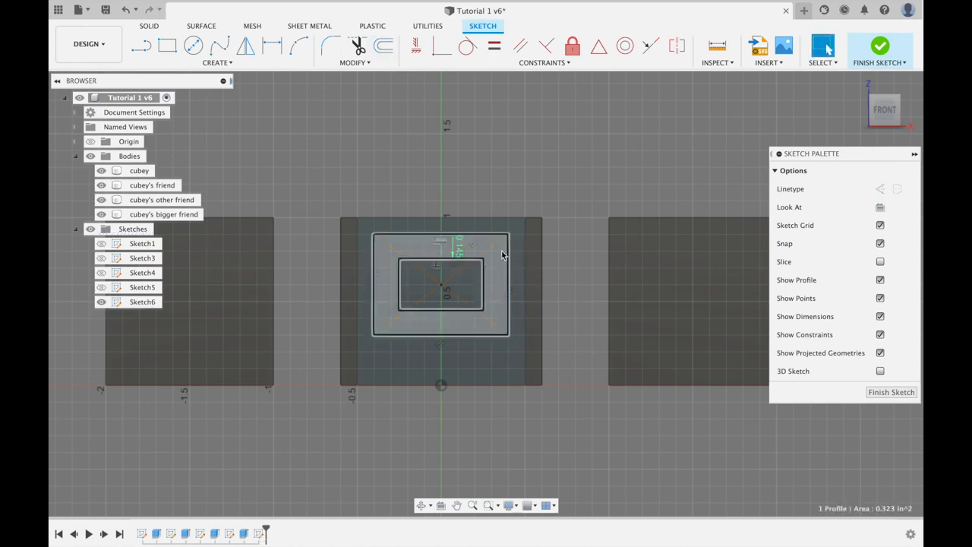
{"action": "middle_click_drag", "start_coordinate": [458, 257], "coordinate": [372, 270], "text": "shift"}
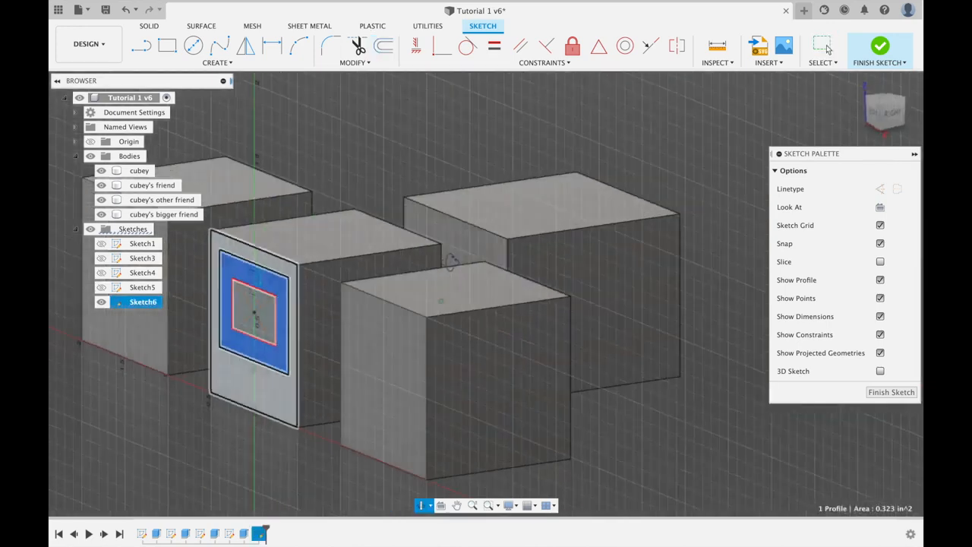
{"action": "key", "text": "e"}
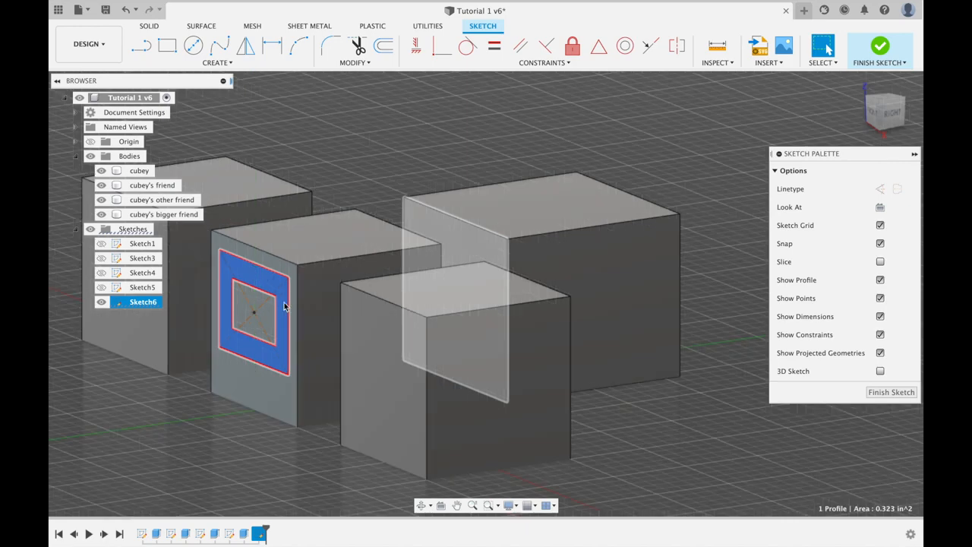
{"action": "left_click", "coordinate": [273, 312]}
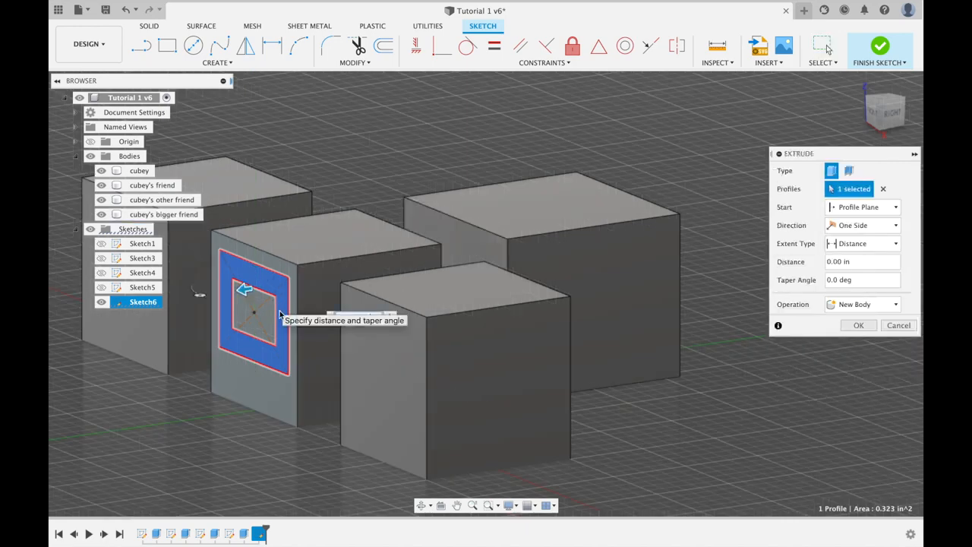
{"action": "type", "text": ".1"}
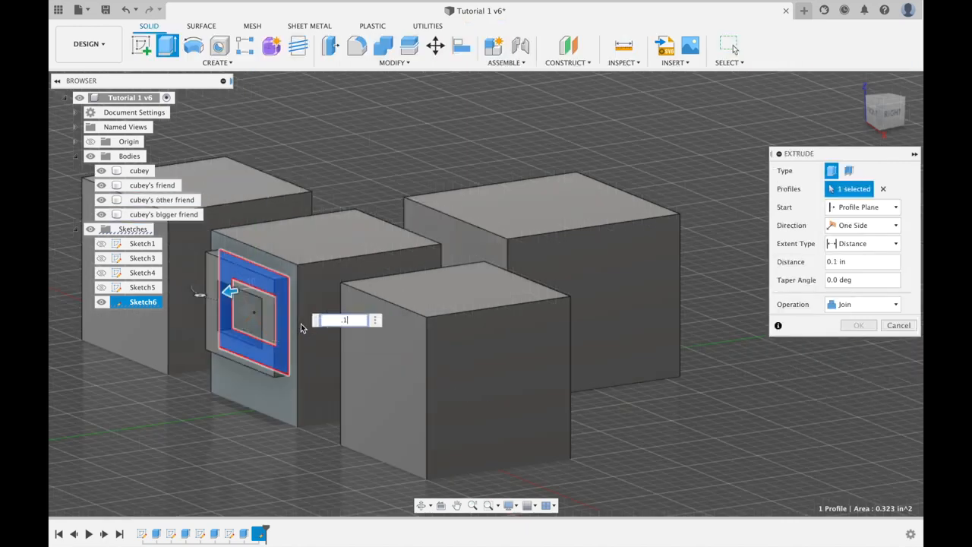
{"action": "key", "text": "Return"}
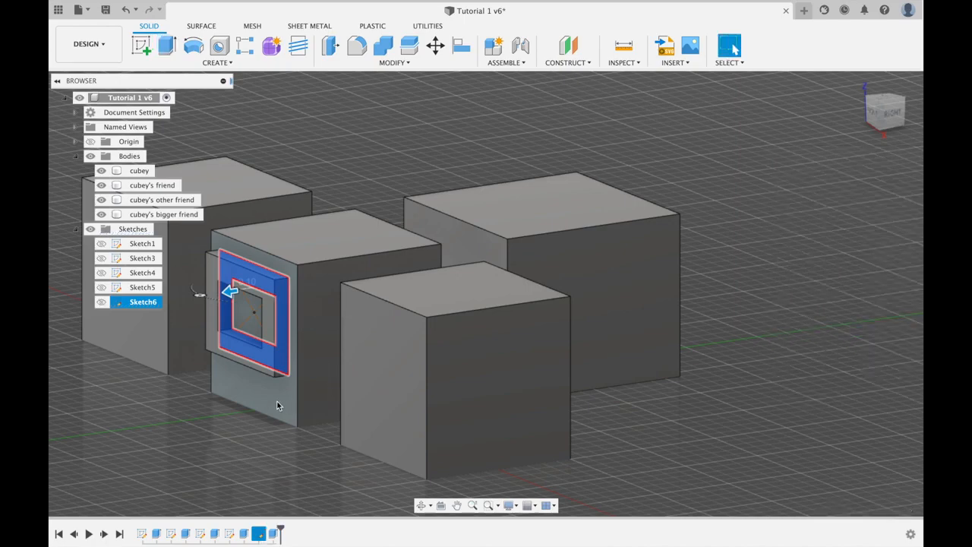
{"action": "scroll", "coordinate": [260, 398], "scroll_direction": "down", "scroll_amount": 2}
{"action": "scroll", "coordinate": [259, 400], "scroll_direction": "down", "scroll_amount": 2}
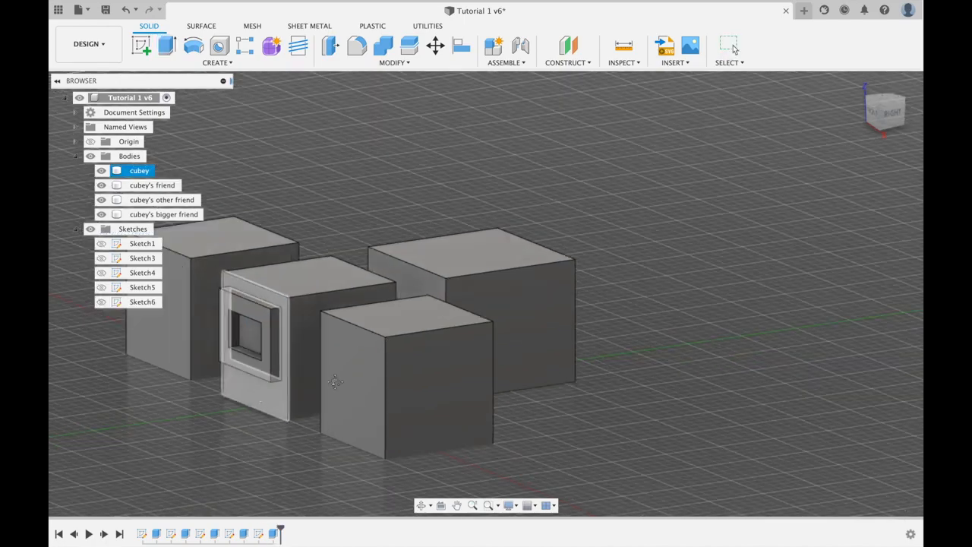
{"action": "middle_click_drag", "start_coordinate": [337, 382], "coordinate": [372, 390]}
{"action": "scroll", "coordinate": [376, 370], "scroll_direction": "up", "scroll_amount": 2}
{"action": "left_click", "coordinate": [358, 402]}
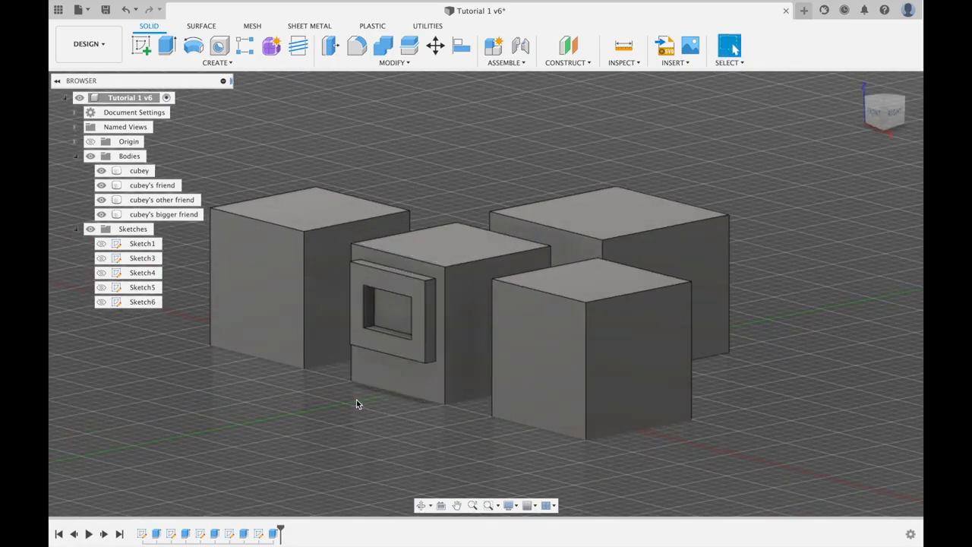